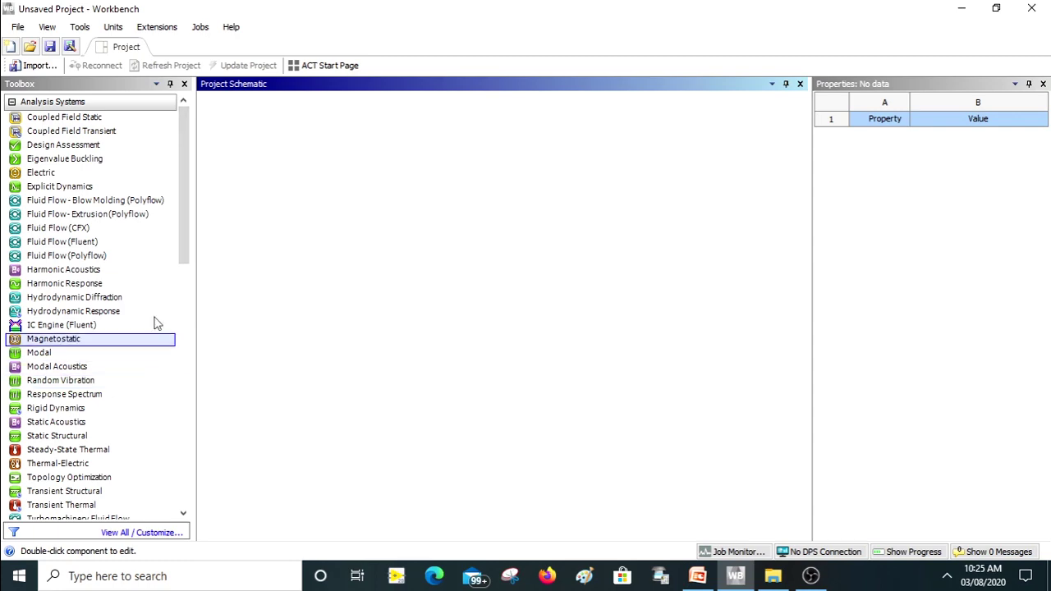
Step: Add a Rigid Dynamics system to the project schematic and import Actuator.agdb as its geometry
{"action": "left_click_drag", "start_coordinate": [185, 237], "coordinate": [179, 270]}
{"action": "left_click_drag", "start_coordinate": [66, 302], "coordinate": [284, 182]}
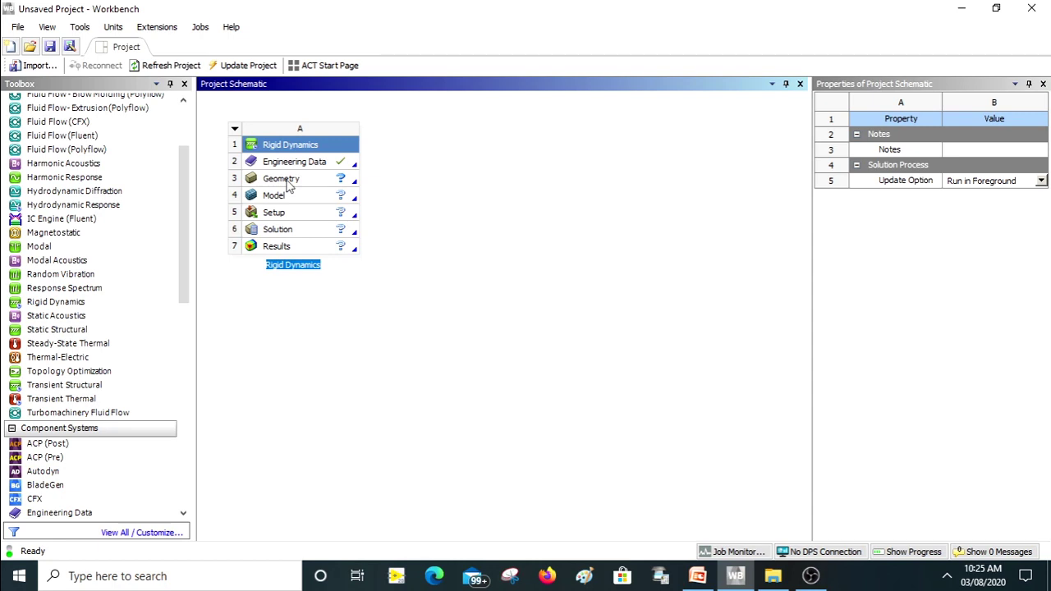
{"action": "left_click", "coordinate": [287, 184]}
{"action": "right_click", "coordinate": [287, 183]}
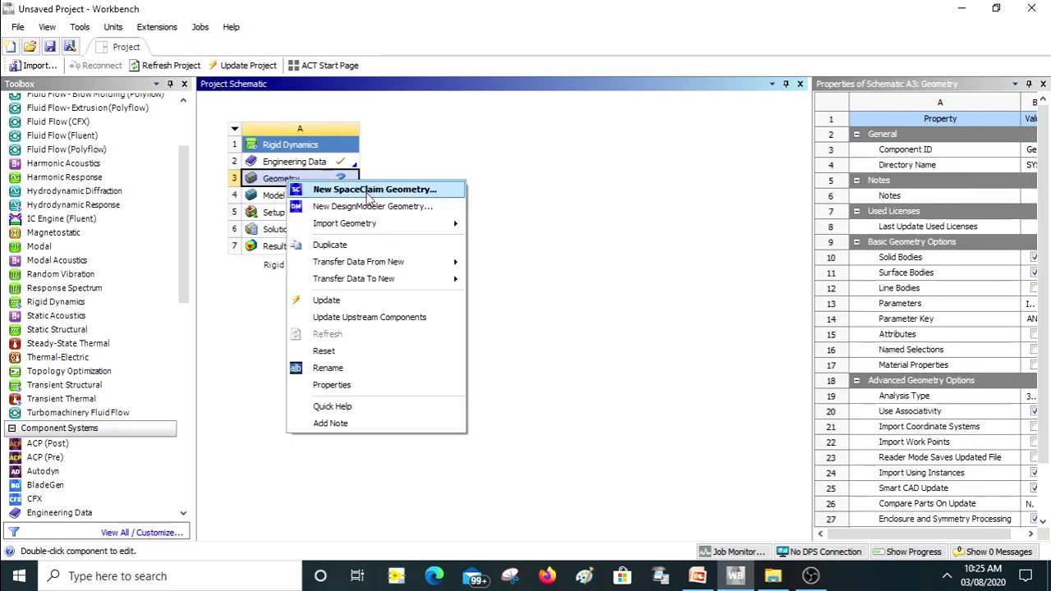
{"action": "mouse_move", "coordinate": [386, 225]}
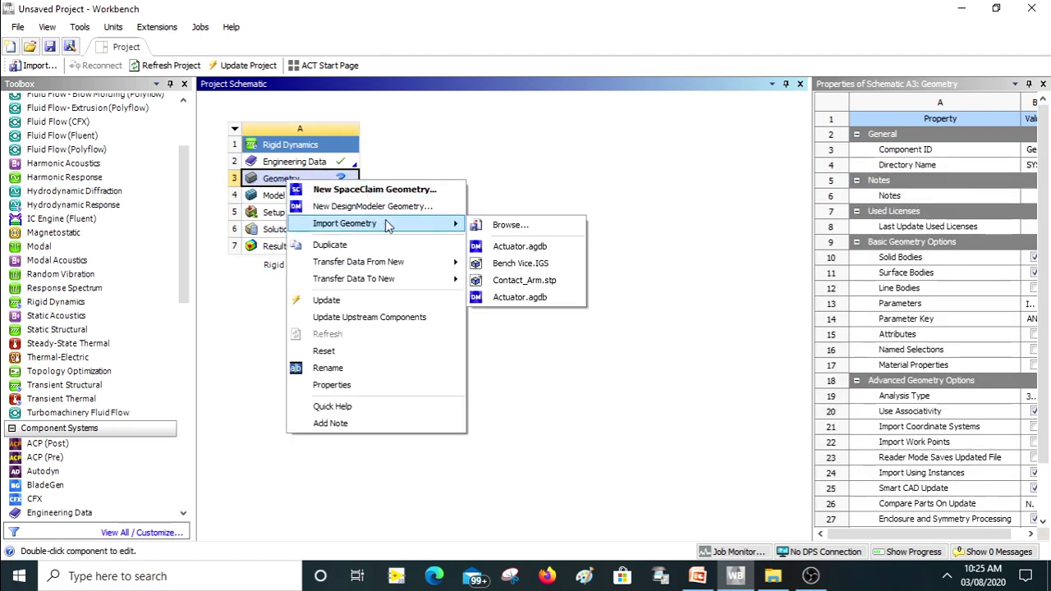
{"action": "left_click", "coordinate": [530, 248]}
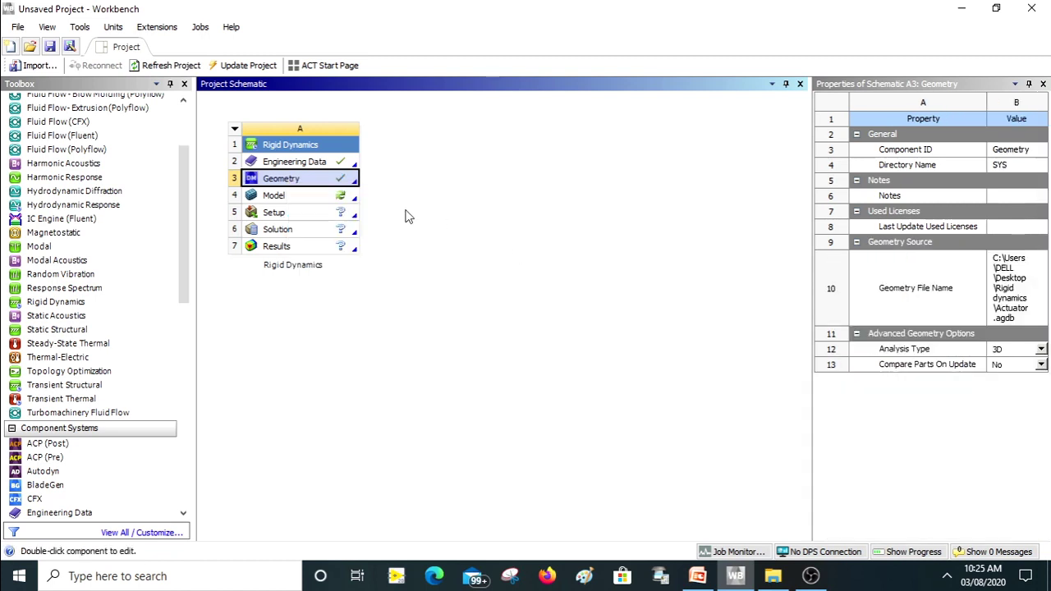
Step: Open the Rigid Dynamics system's model in Mechanical and examine the actuator assembly from the front
{"action": "double_click", "coordinate": [275, 197]}
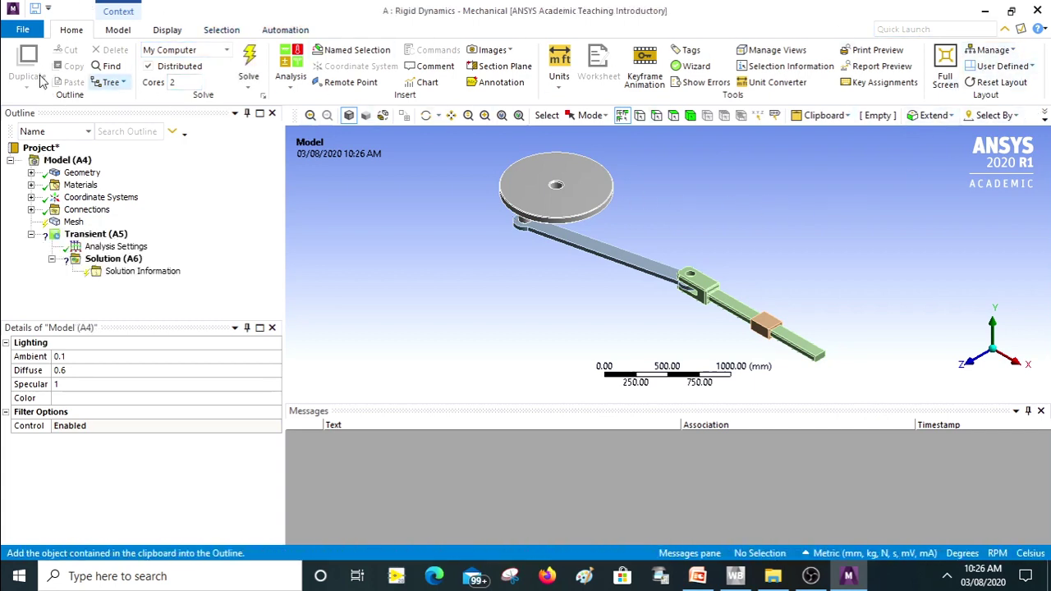
{"action": "middle_click_drag", "start_coordinate": [633, 364], "coordinate": [657, 275]}
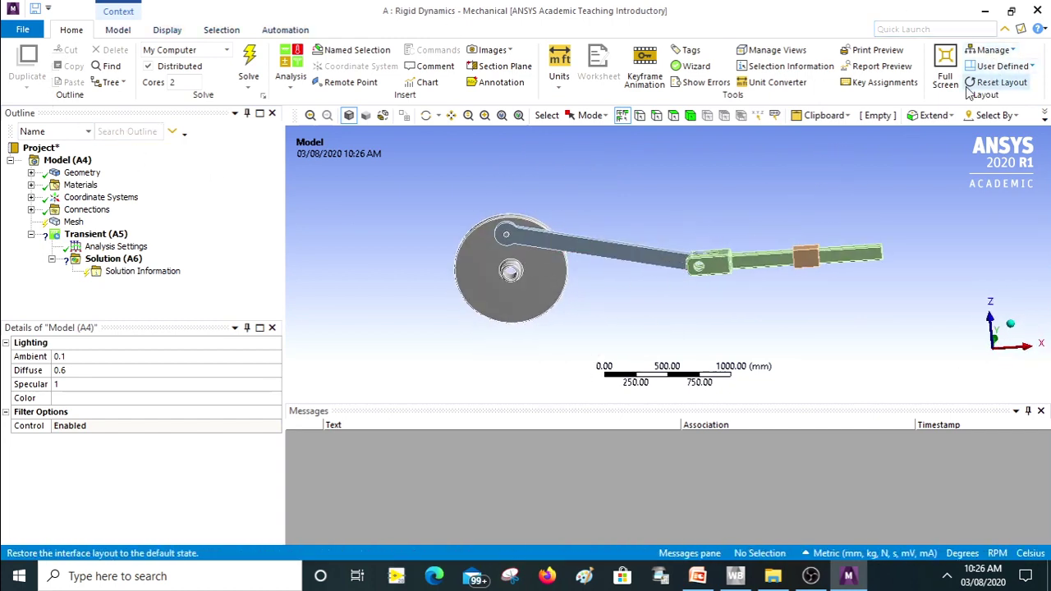
{"action": "scroll", "coordinate": [657, 267], "scroll_direction": "up", "scroll_amount": 3}
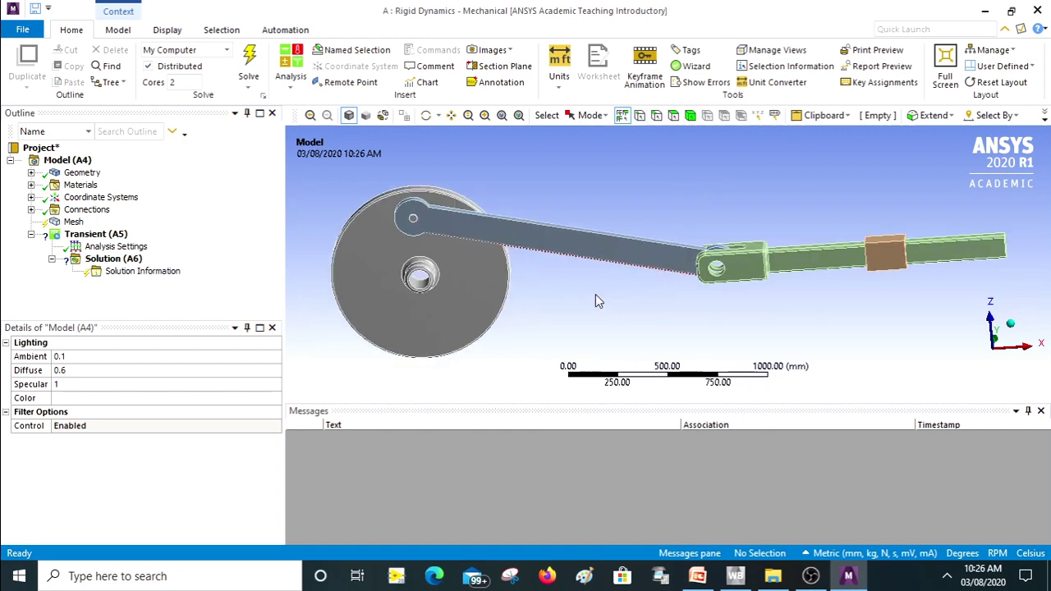
{"action": "middle_click_drag", "start_coordinate": [596, 296], "coordinate": [555, 287]}
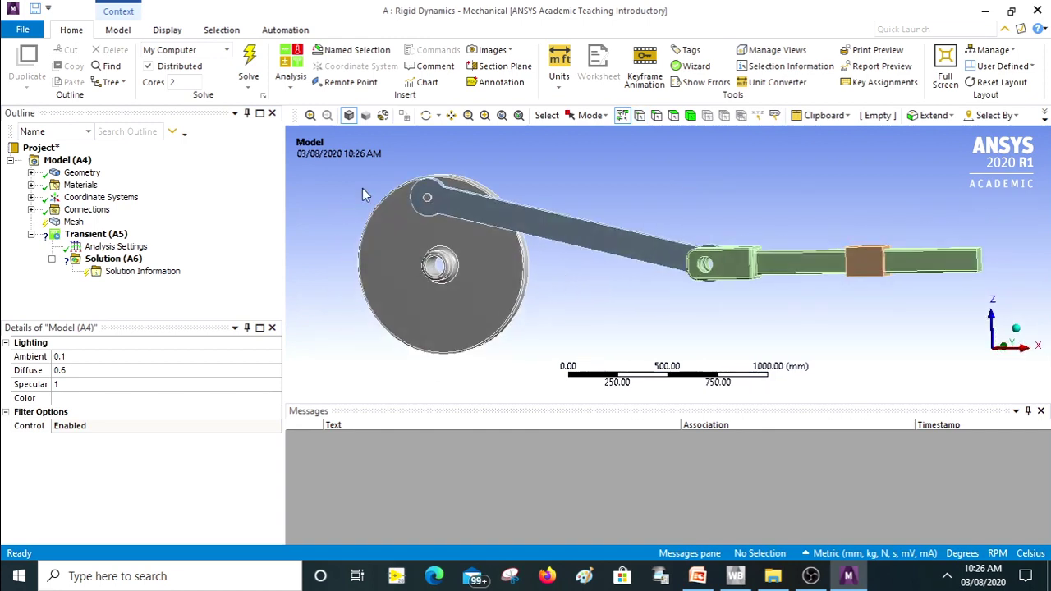
{"action": "scroll", "coordinate": [700, 215], "scroll_direction": "down", "scroll_amount": 1}
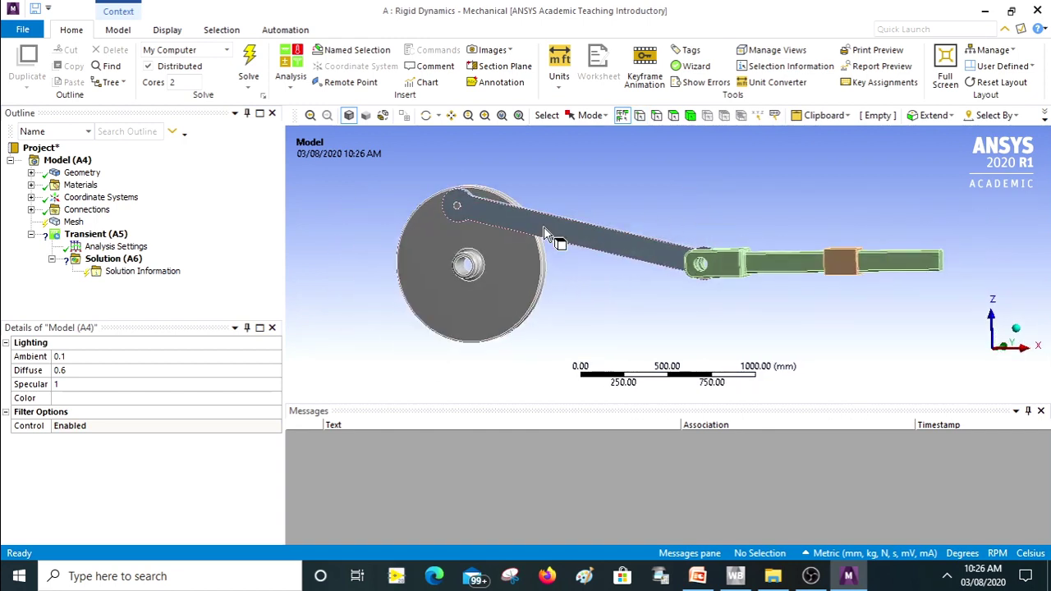
Step: Delete Contact Region, Contact Region 2 and Contact Region 3 from the model's connections
{"action": "left_click", "coordinate": [31, 210]}
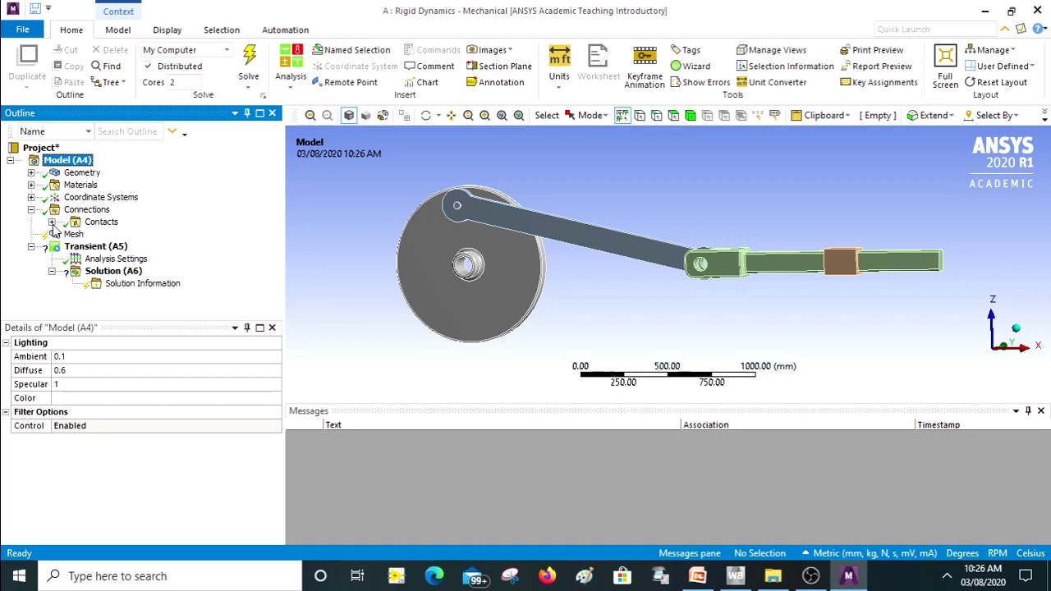
{"action": "left_click", "coordinate": [51, 222]}
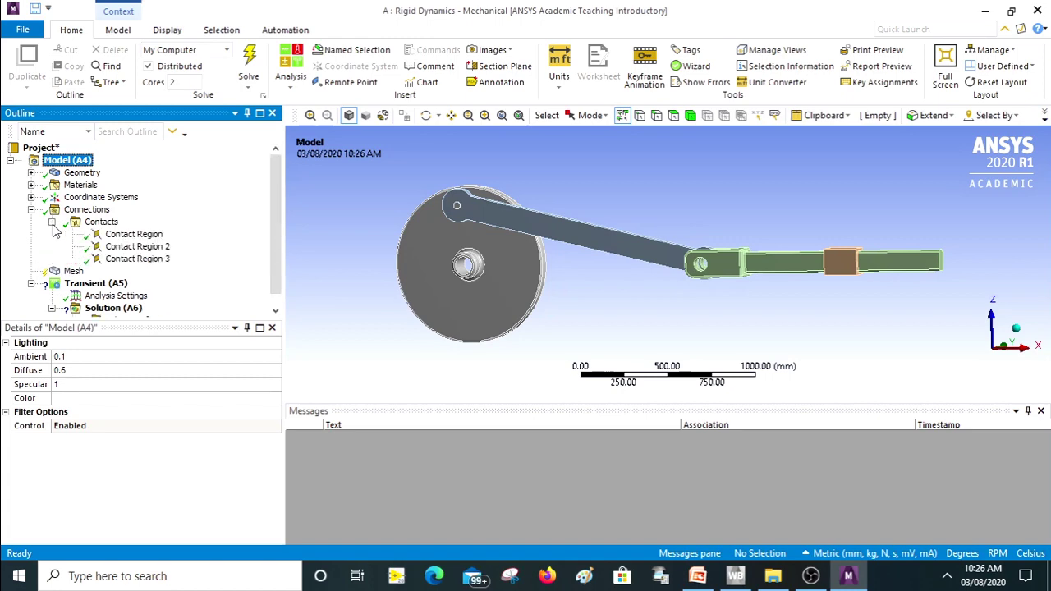
{"action": "left_click", "coordinate": [133, 234]}
{"action": "left_click", "coordinate": [135, 258], "text": "shift"}
{"action": "right_click", "coordinate": [136, 262]}
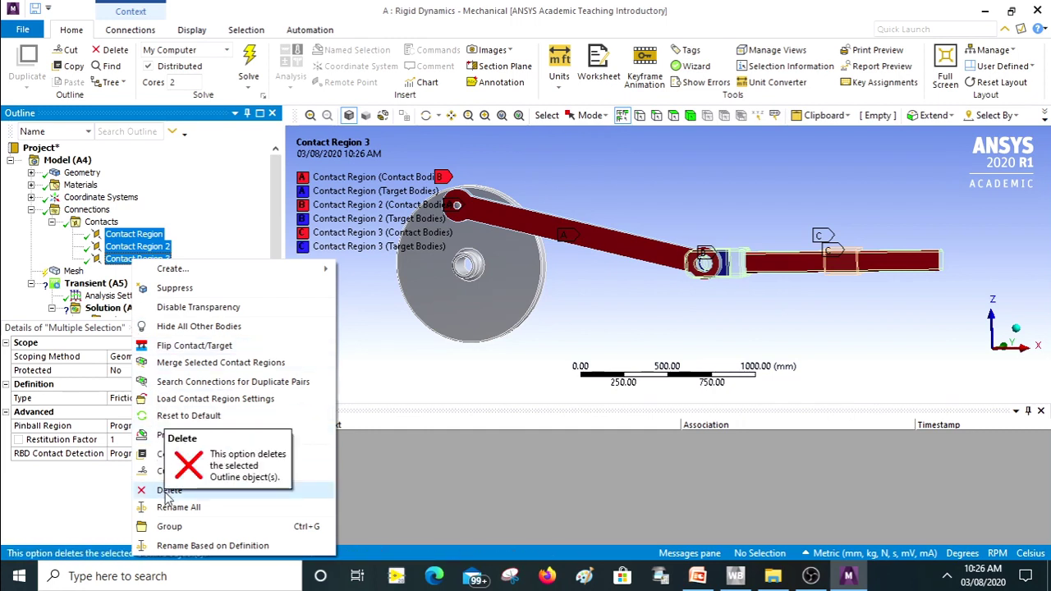
{"action": "left_click", "coordinate": [169, 491]}
{"action": "left_click", "coordinate": [531, 344]}
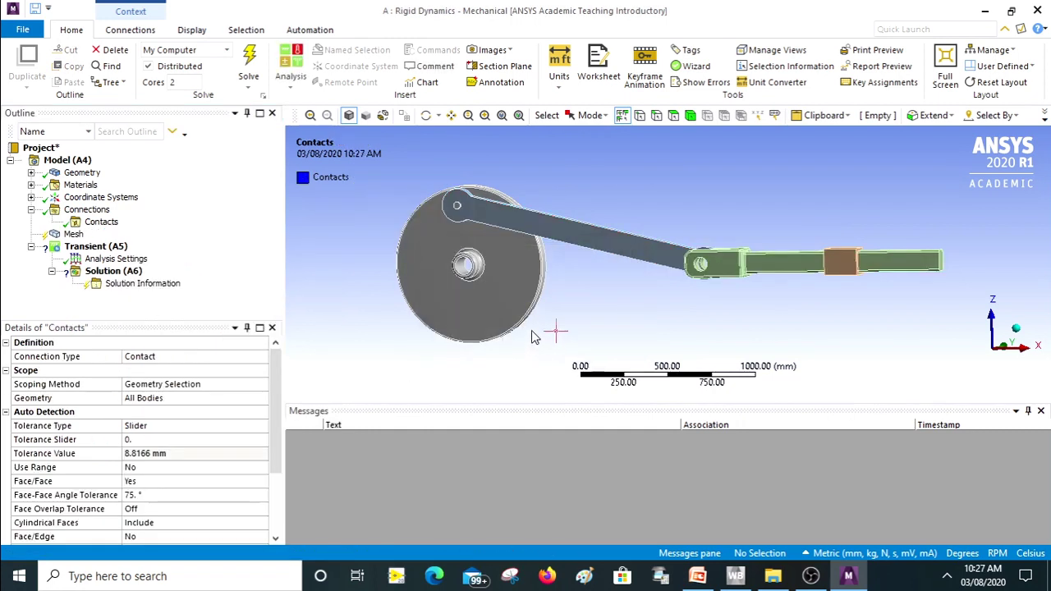
{"action": "middle_click_drag", "start_coordinate": [681, 192], "coordinate": [648, 207]}
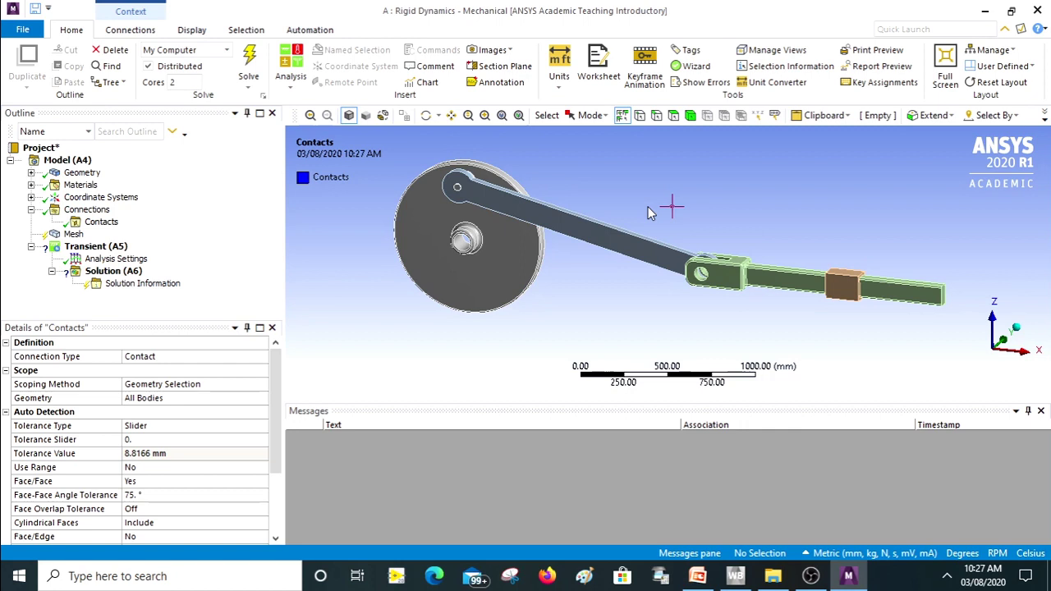
{"action": "middle_click_drag", "start_coordinate": [583, 313], "coordinate": [697, 293]}
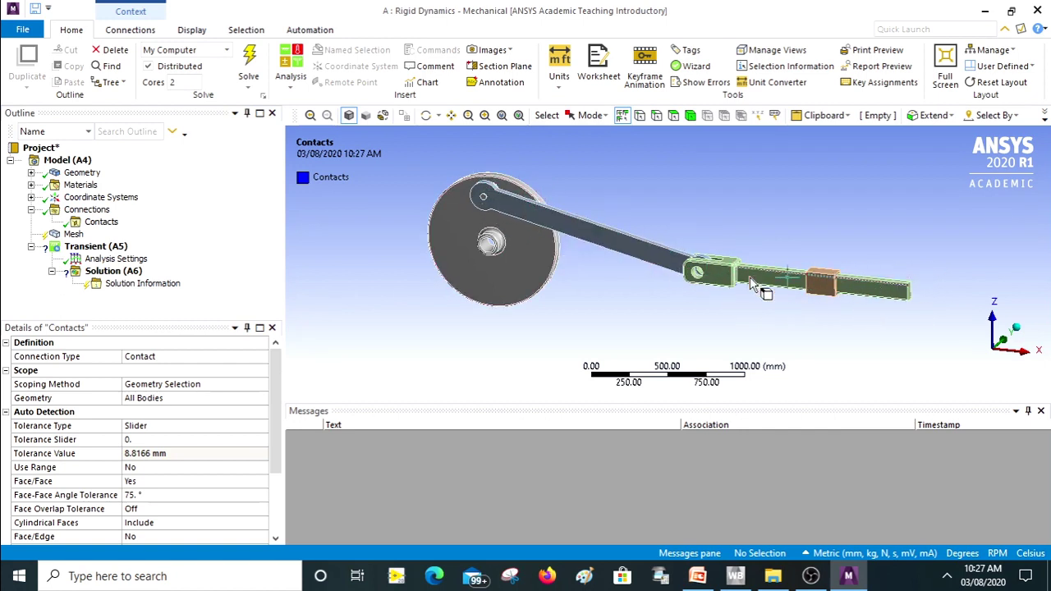
{"action": "middle_click_drag", "start_coordinate": [497, 187], "coordinate": [462, 284]}
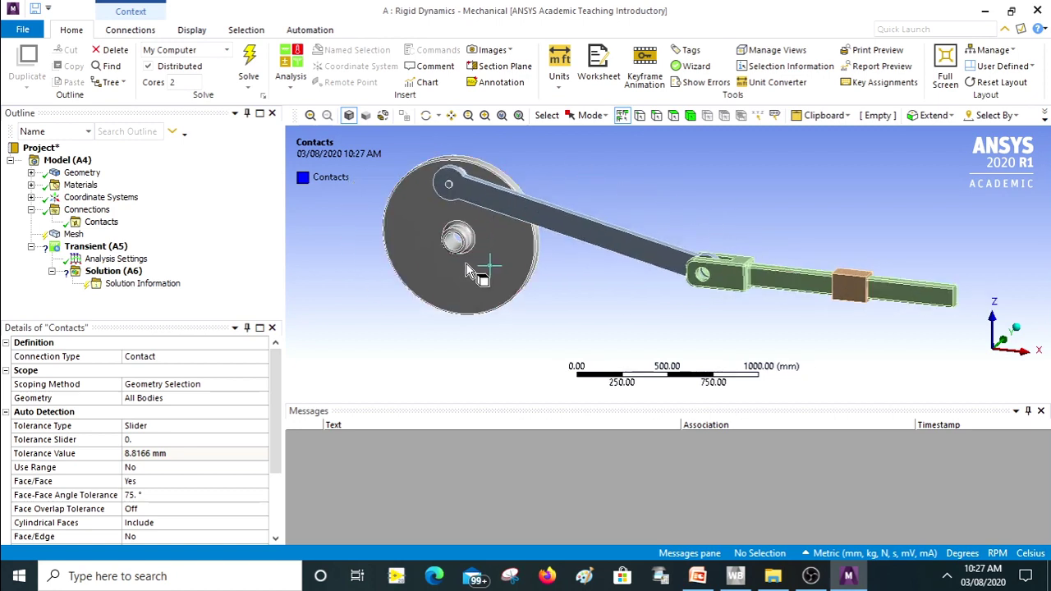
{"action": "scroll", "coordinate": [476, 263], "scroll_direction": "up", "scroll_amount": 2}
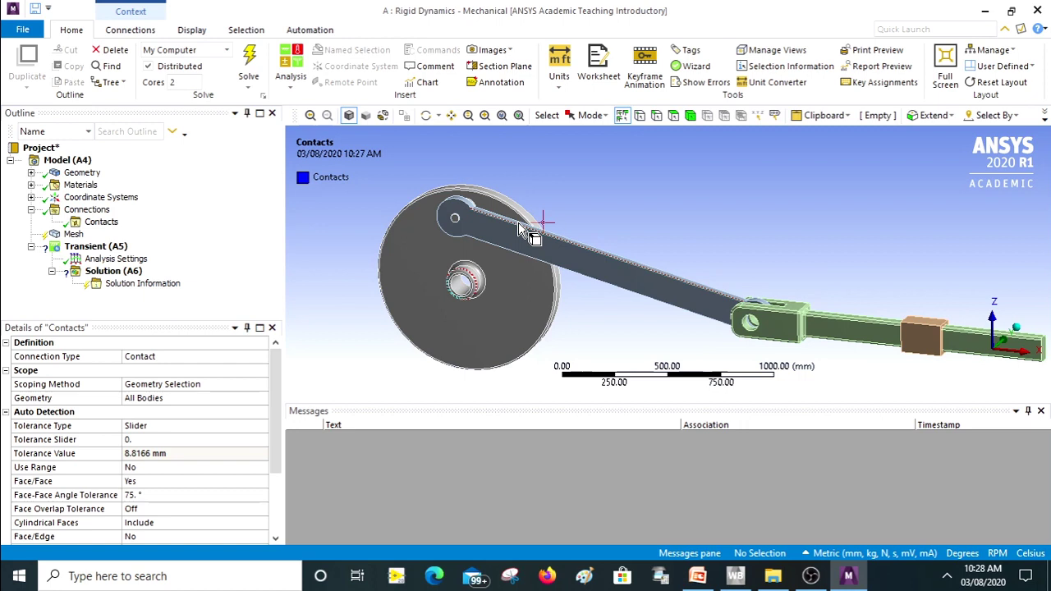
Step: Add a body-to-ground revolute joint to the Contacts group of the model's connections
{"action": "left_click", "coordinate": [87, 212]}
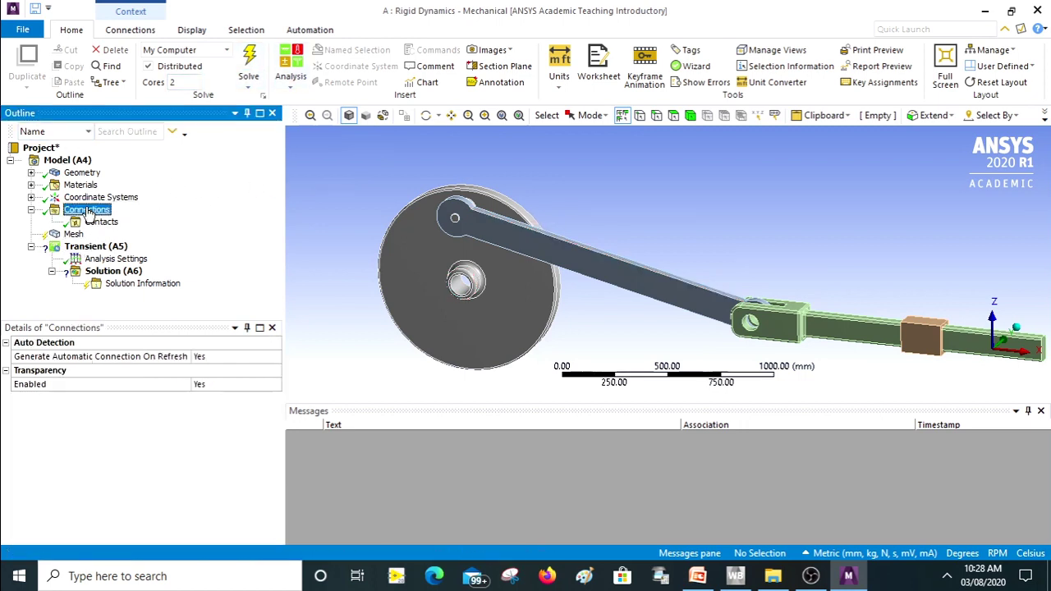
{"action": "left_click", "coordinate": [131, 30]}
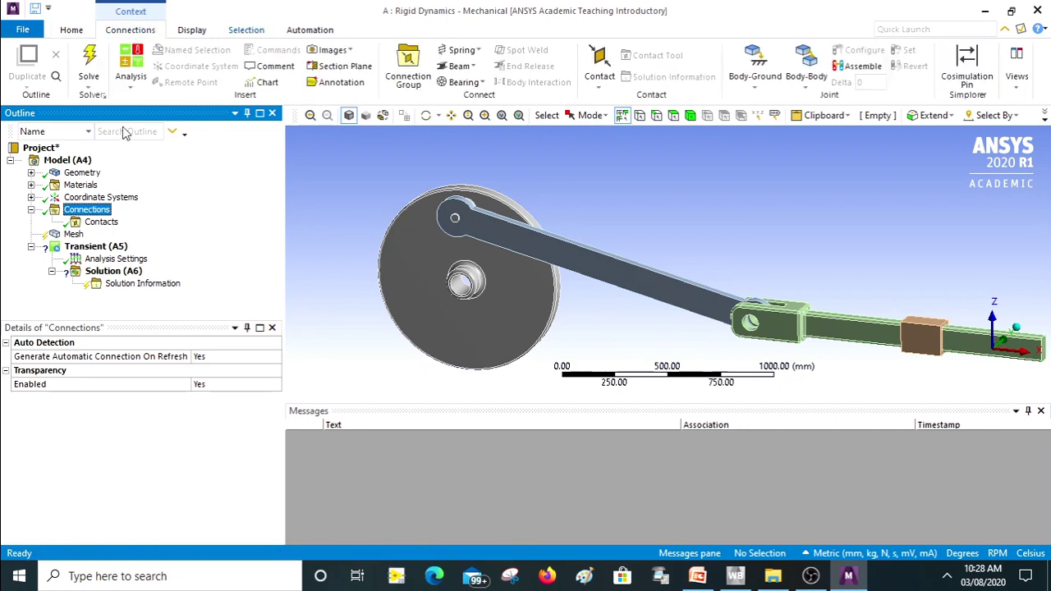
{"action": "left_click", "coordinate": [99, 224]}
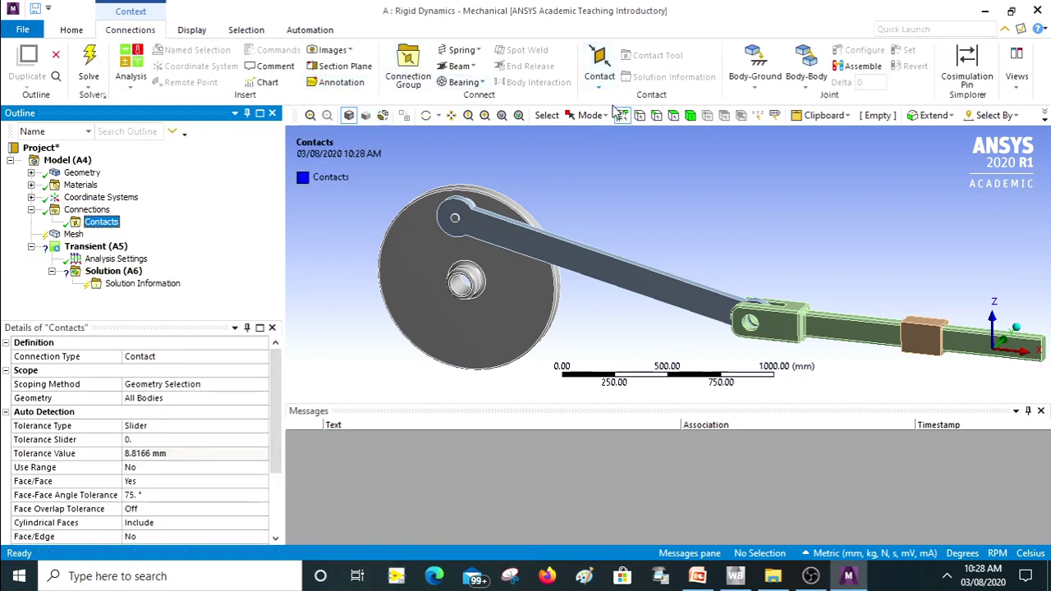
{"action": "left_click", "coordinate": [1017, 82]}
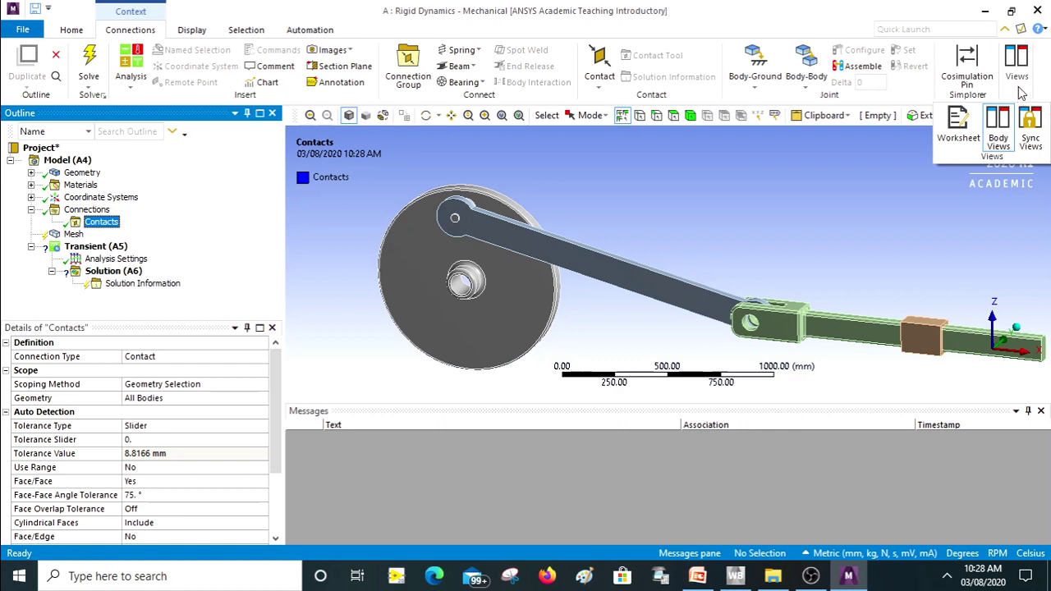
{"action": "left_click", "coordinate": [1019, 87]}
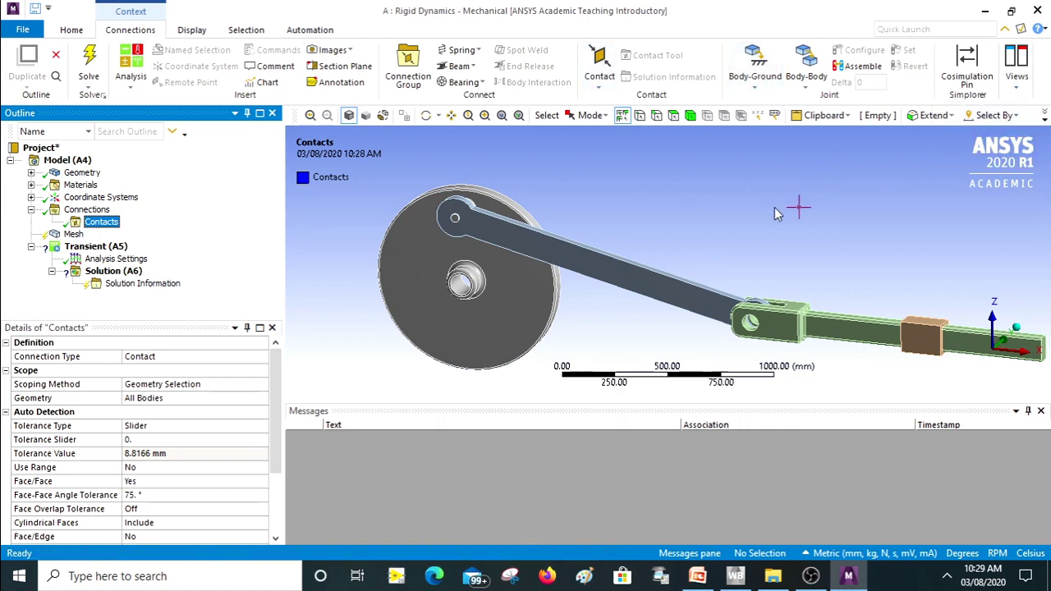
{"action": "left_click", "coordinate": [755, 82]}
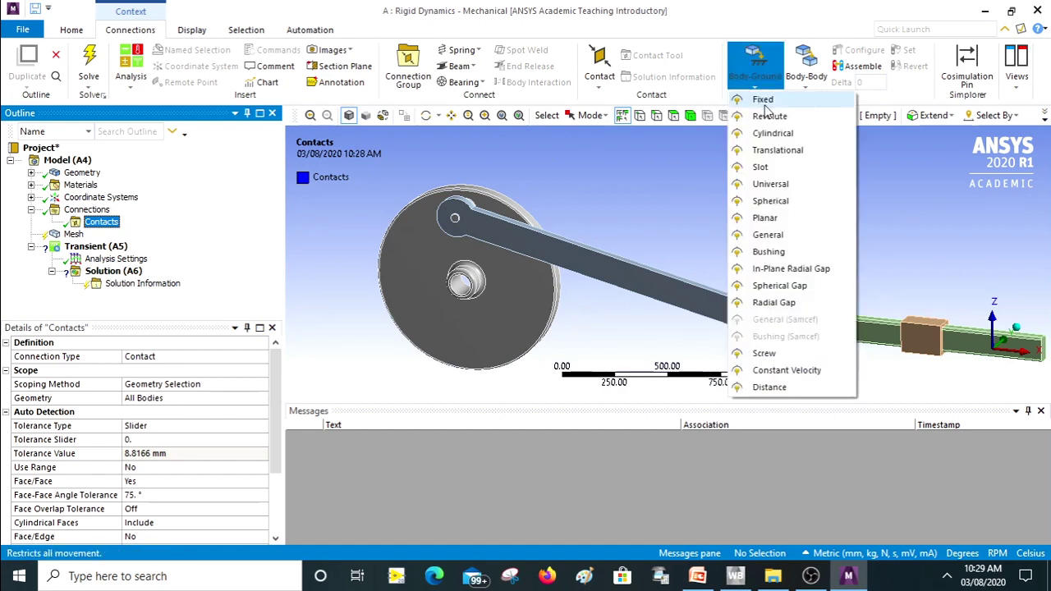
{"action": "left_click", "coordinate": [769, 117]}
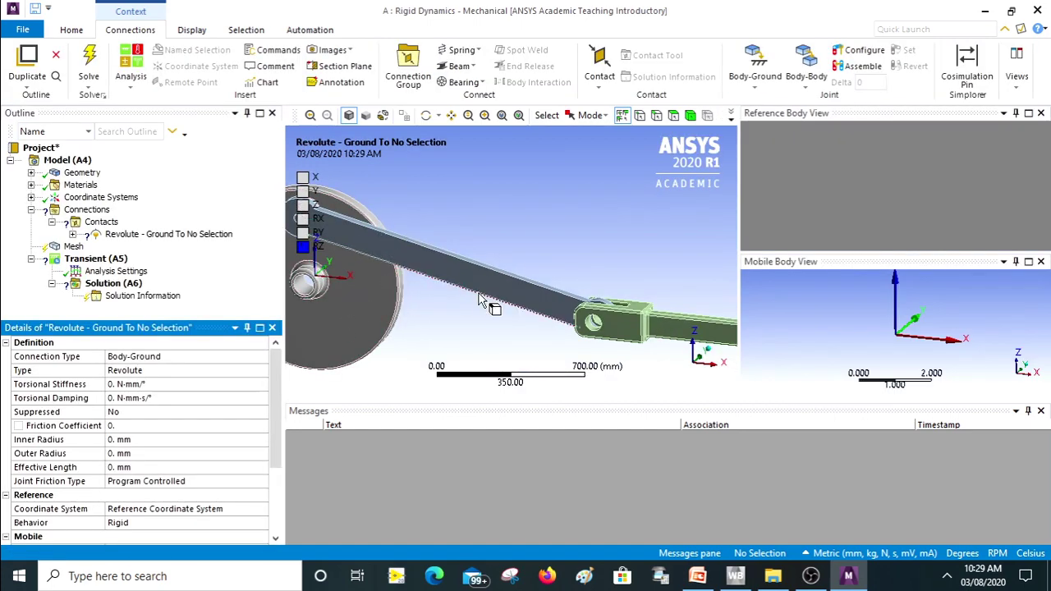
Step: Scope the mobile side of the ground revolute joint to the inner cylindrical face of the drive wheel's central hub
{"action": "middle_click_drag", "start_coordinate": [498, 240], "coordinate": [663, 258], "text": "ctrl"}
{"action": "scroll", "coordinate": [473, 314], "scroll_direction": "up", "scroll_amount": 3}
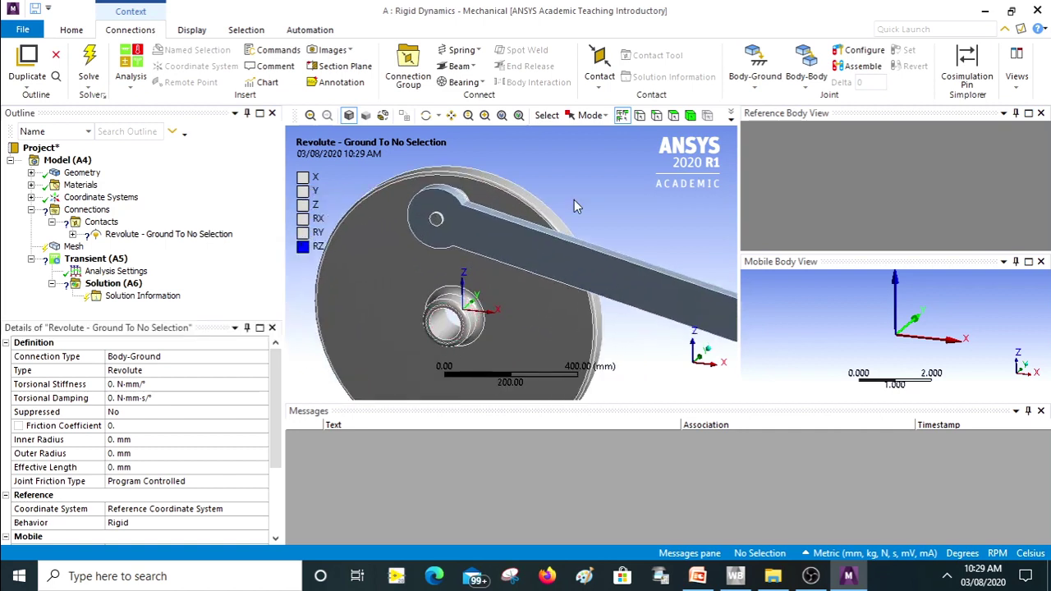
{"action": "left_click", "coordinate": [674, 116]}
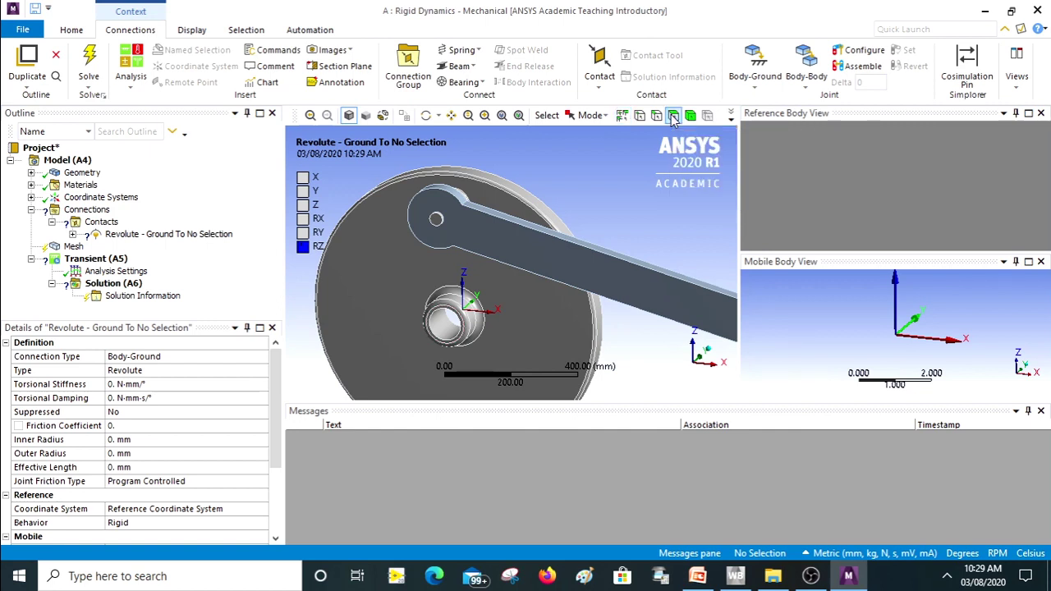
{"action": "left_click", "coordinate": [446, 330]}
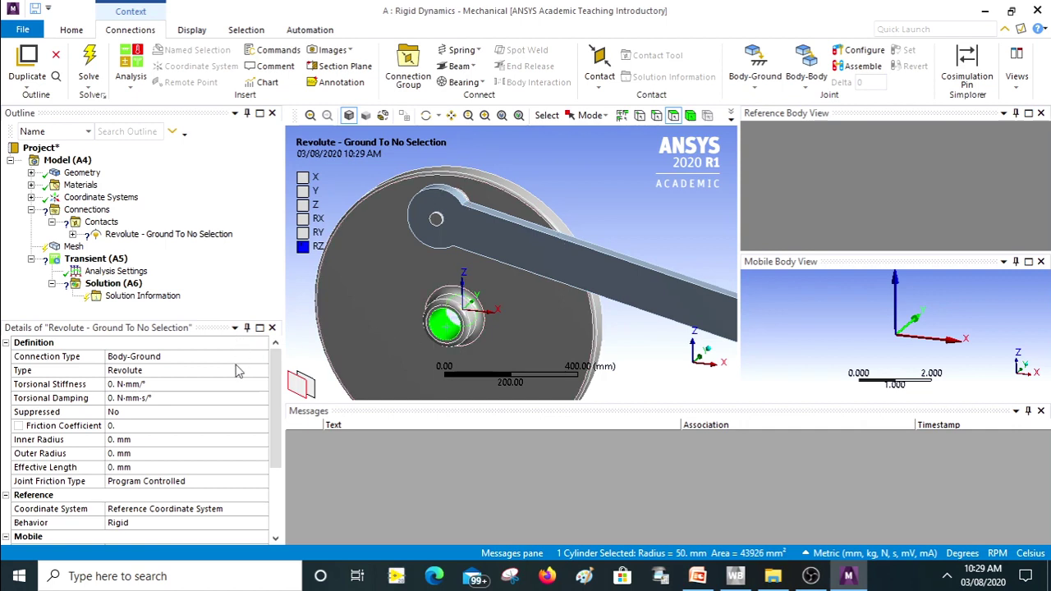
{"action": "scroll", "coordinate": [273, 406], "scroll_direction": "down", "scroll_amount": 3}
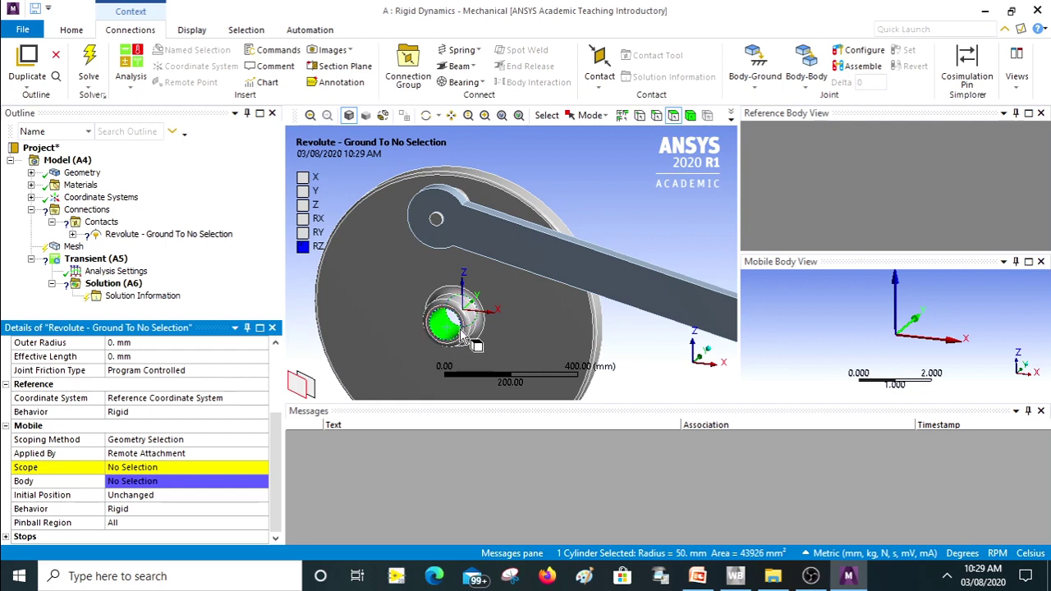
{"action": "left_click", "coordinate": [159, 467]}
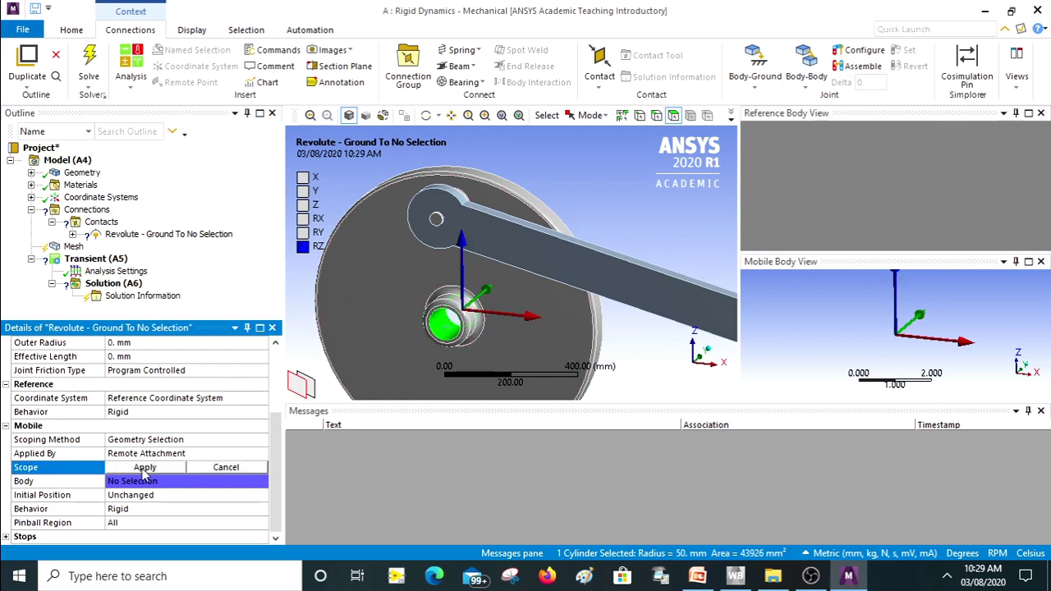
{"action": "left_click", "coordinate": [145, 467]}
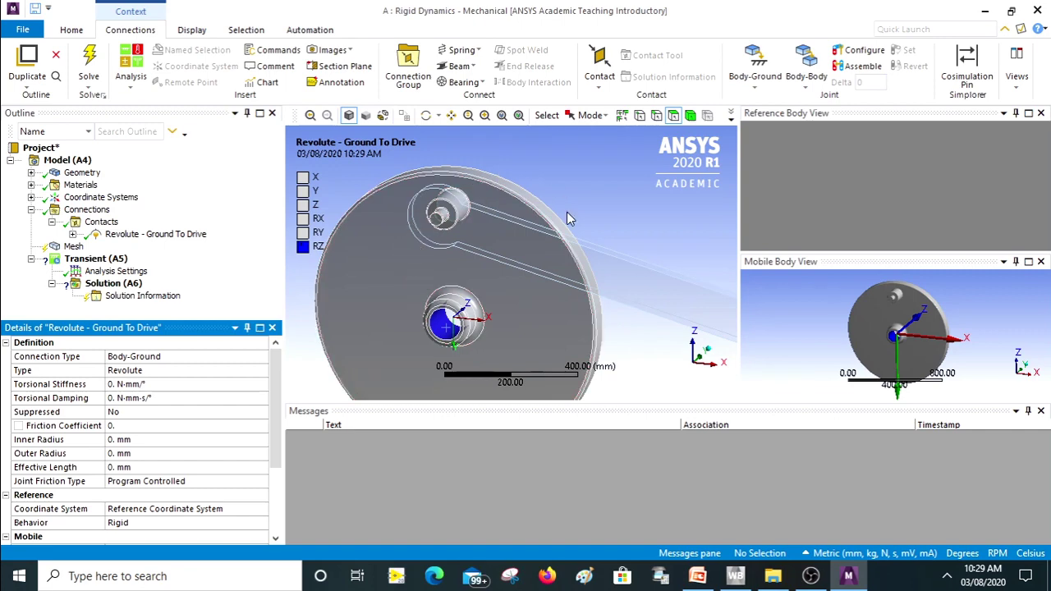
Step: Add a body-to-body revolute joint to the Contacts group and bring up its reference scope settings
{"action": "scroll", "coordinate": [577, 213], "scroll_direction": "down", "scroll_amount": 3}
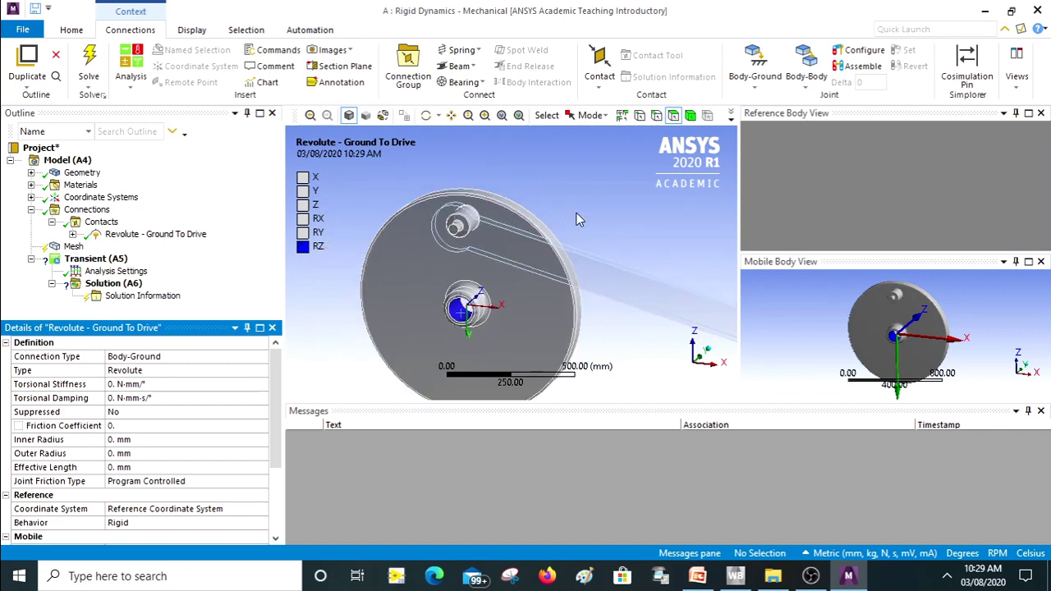
{"action": "scroll", "coordinate": [478, 258], "scroll_direction": "up", "scroll_amount": 4}
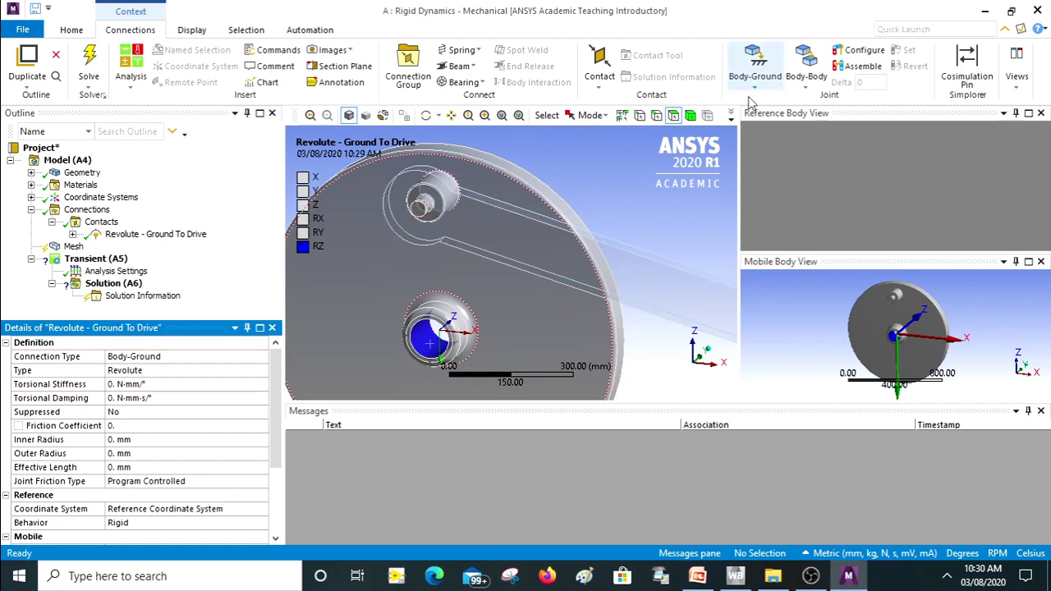
{"action": "left_click", "coordinate": [806, 92]}
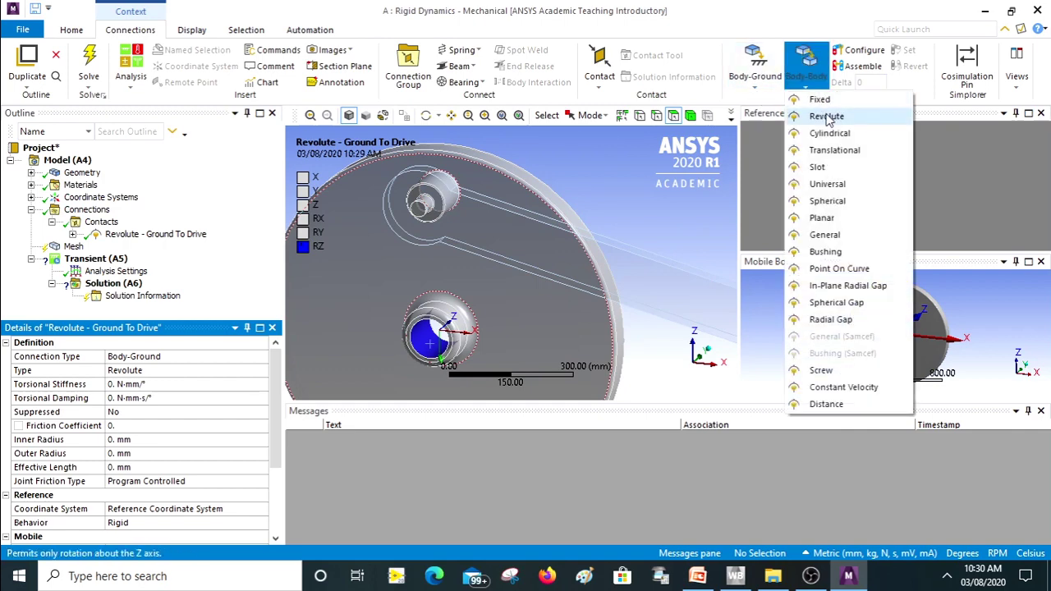
{"action": "left_click", "coordinate": [822, 116]}
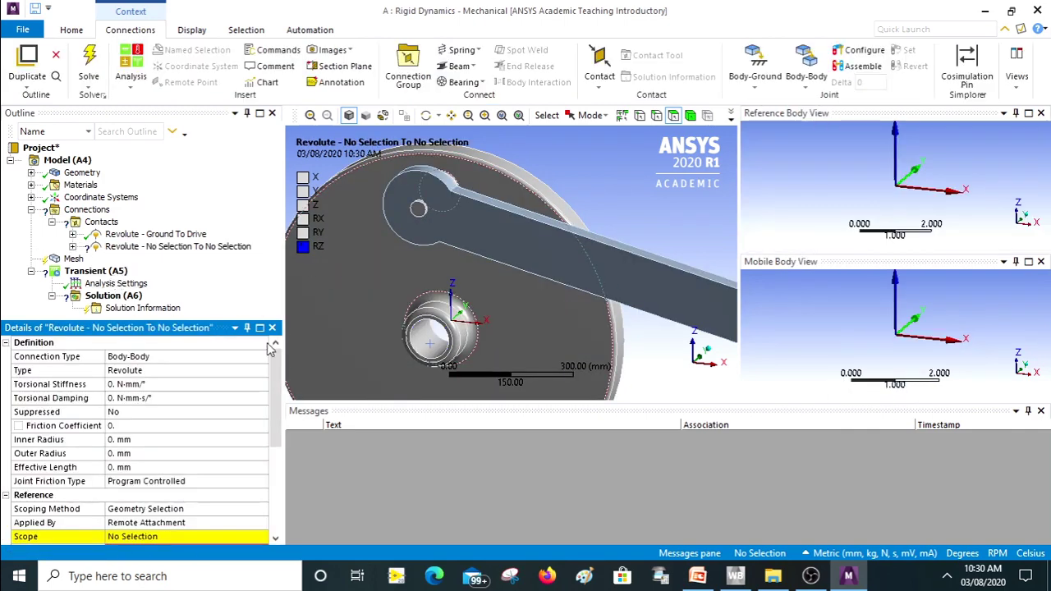
{"action": "left_click_drag", "start_coordinate": [272, 396], "coordinate": [273, 435]}
{"action": "scroll", "coordinate": [472, 174], "scroll_direction": "down", "scroll_amount": 3}
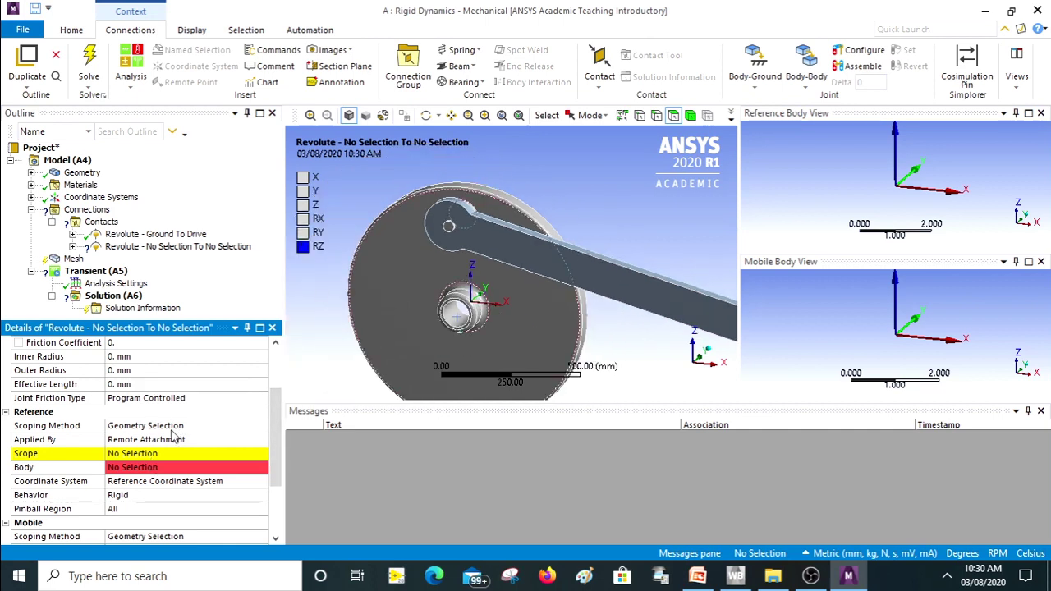
Step: Scope the reference side of the body-to-body revolute joint to the 20 mm radius cylindrical face on the drive wheel's off-centre pin
{"action": "left_click", "coordinate": [141, 455]}
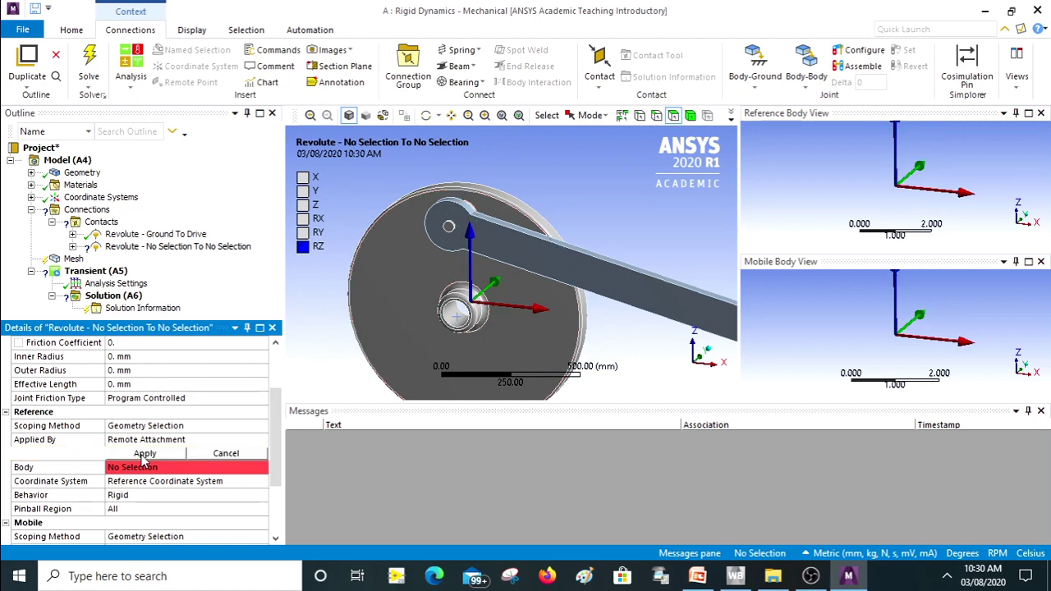
{"action": "left_click", "coordinate": [555, 304]}
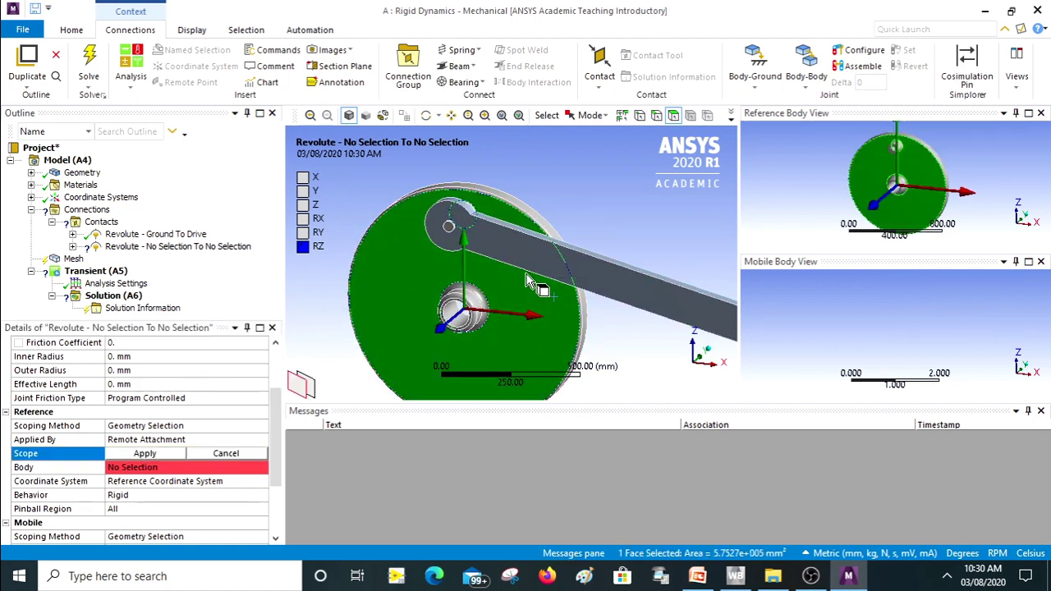
{"action": "scroll", "coordinate": [922, 160], "scroll_direction": "up", "scroll_amount": 5}
{"action": "scroll", "coordinate": [922, 162], "scroll_direction": "down", "scroll_amount": 4}
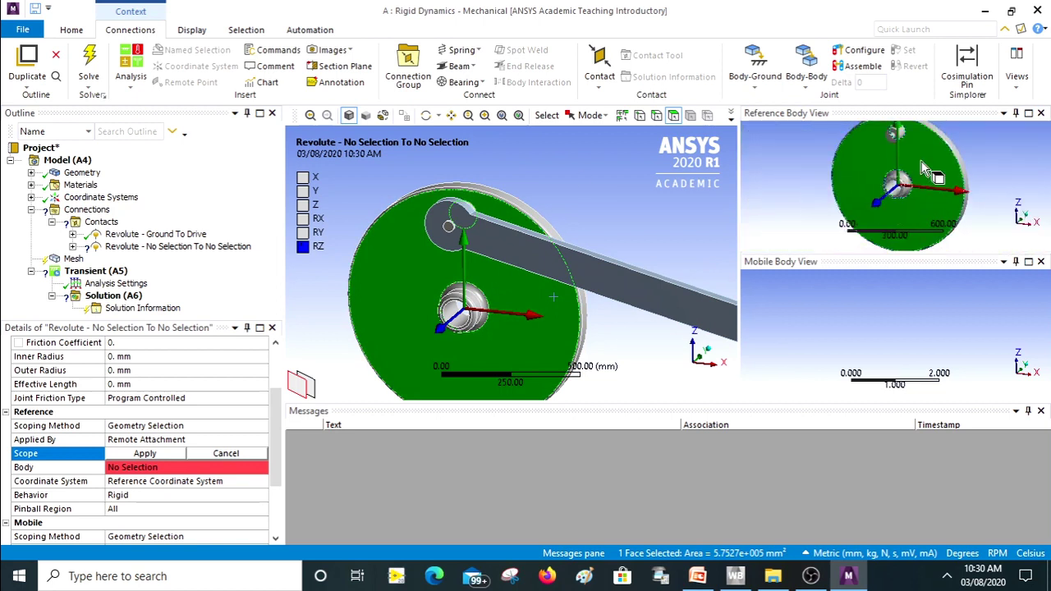
{"action": "scroll", "coordinate": [907, 160], "scroll_direction": "up", "scroll_amount": 4}
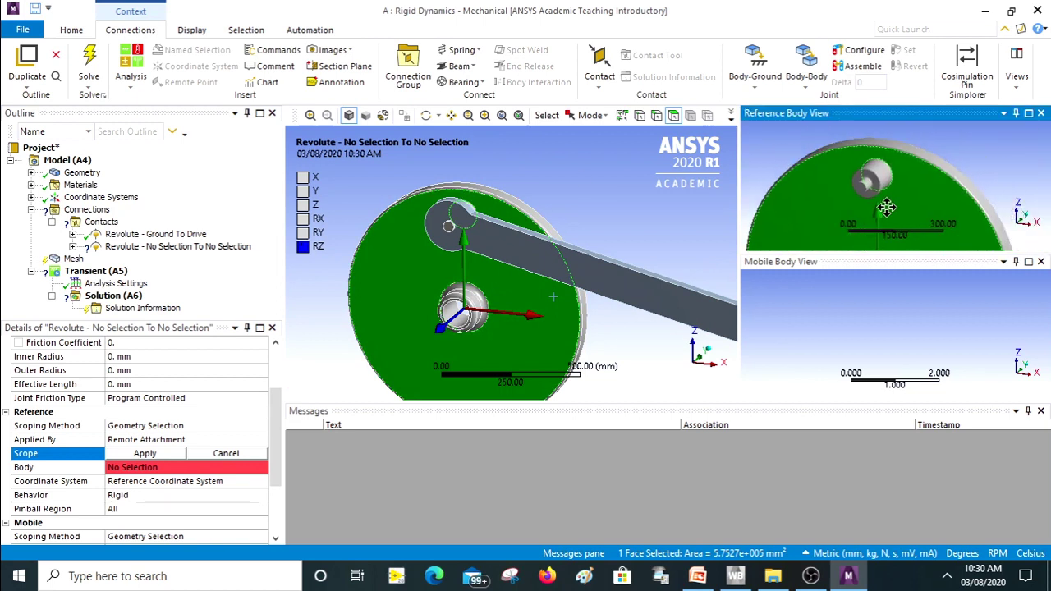
{"action": "scroll", "coordinate": [887, 208], "scroll_direction": "up", "scroll_amount": 3}
{"action": "left_click", "coordinate": [853, 191]}
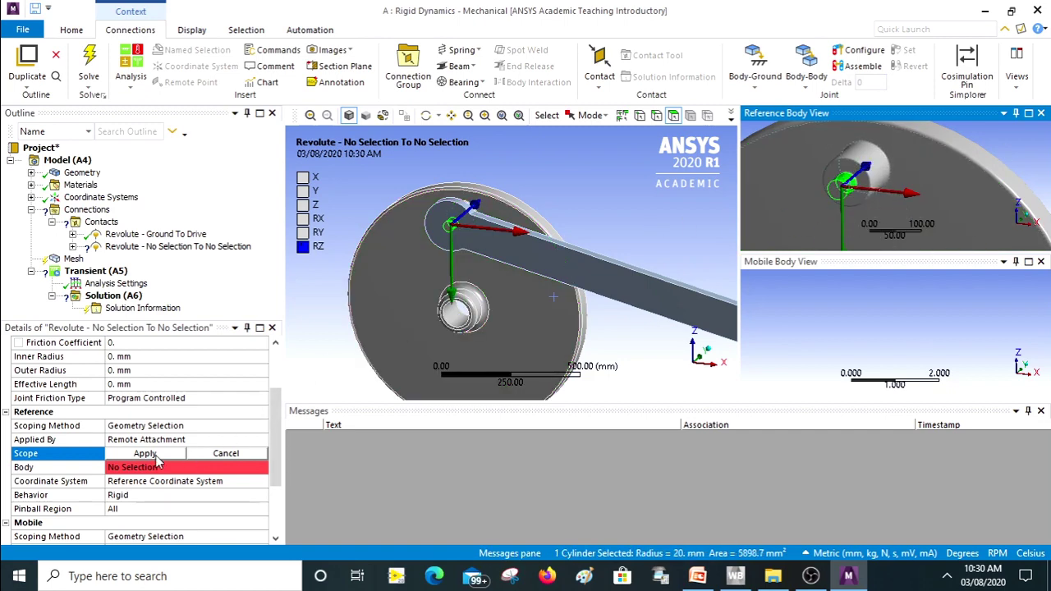
{"action": "left_click", "coordinate": [151, 455]}
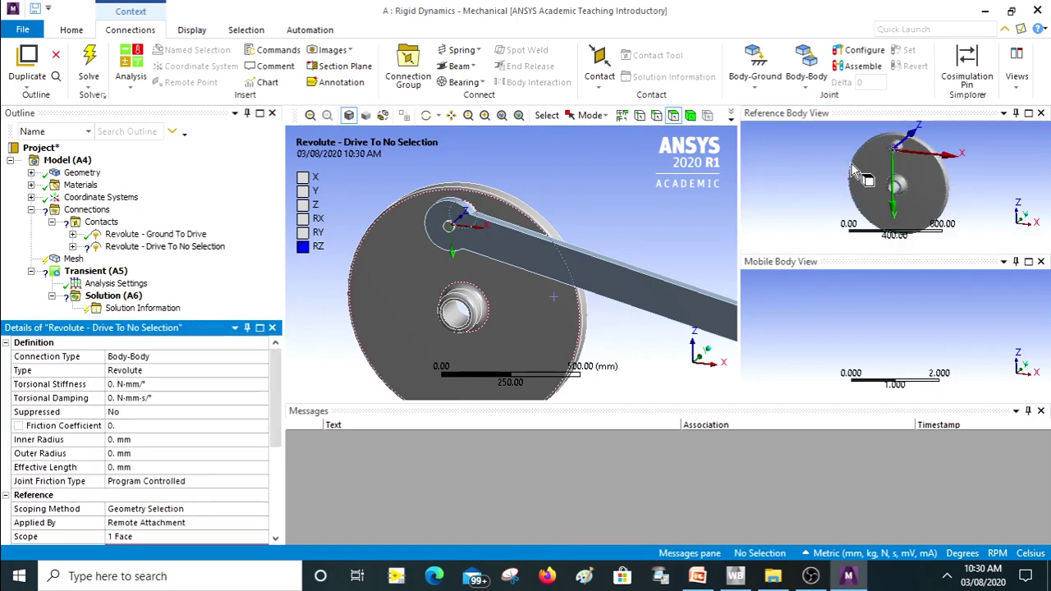
Step: Scope the mobile side of the drive wheel's body-to-body revolute joint to the cylindrical face of the link's small hole
{"action": "scroll", "coordinate": [165, 443], "scroll_direction": "down", "scroll_amount": 5}
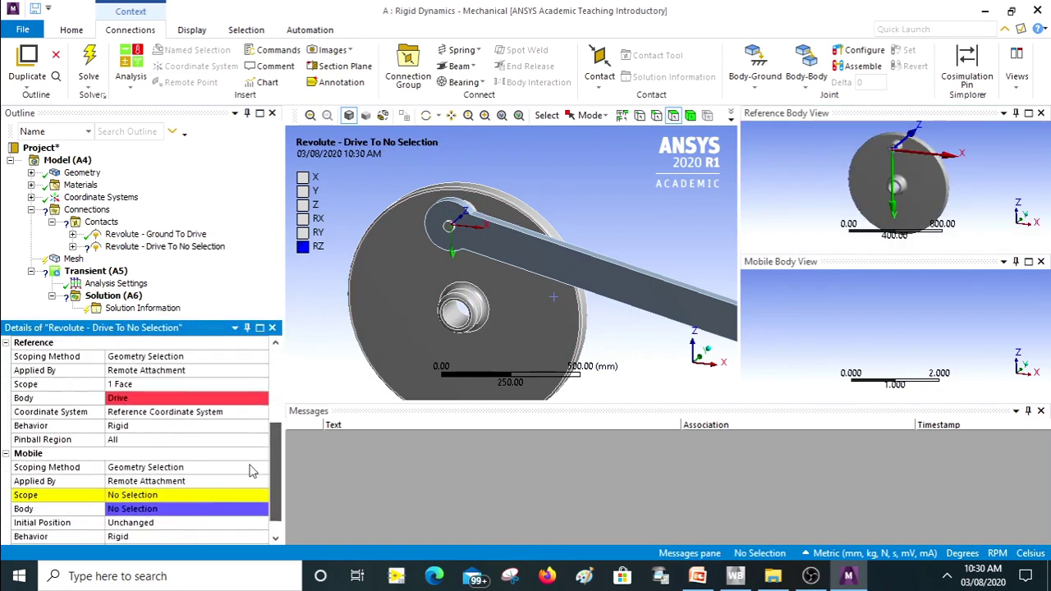
{"action": "left_click", "coordinate": [146, 495]}
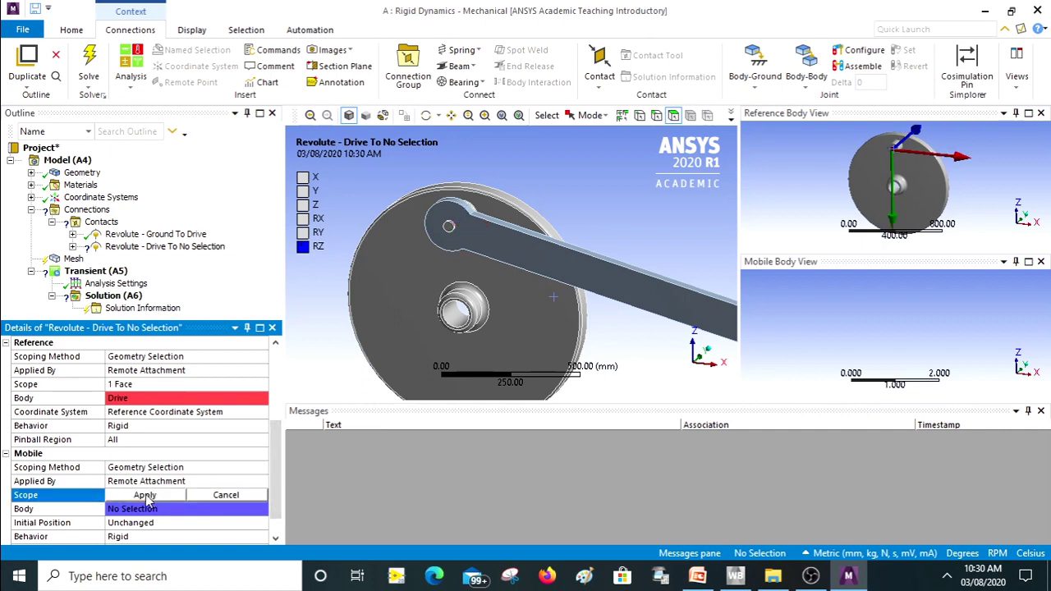
{"action": "left_click", "coordinate": [517, 254]}
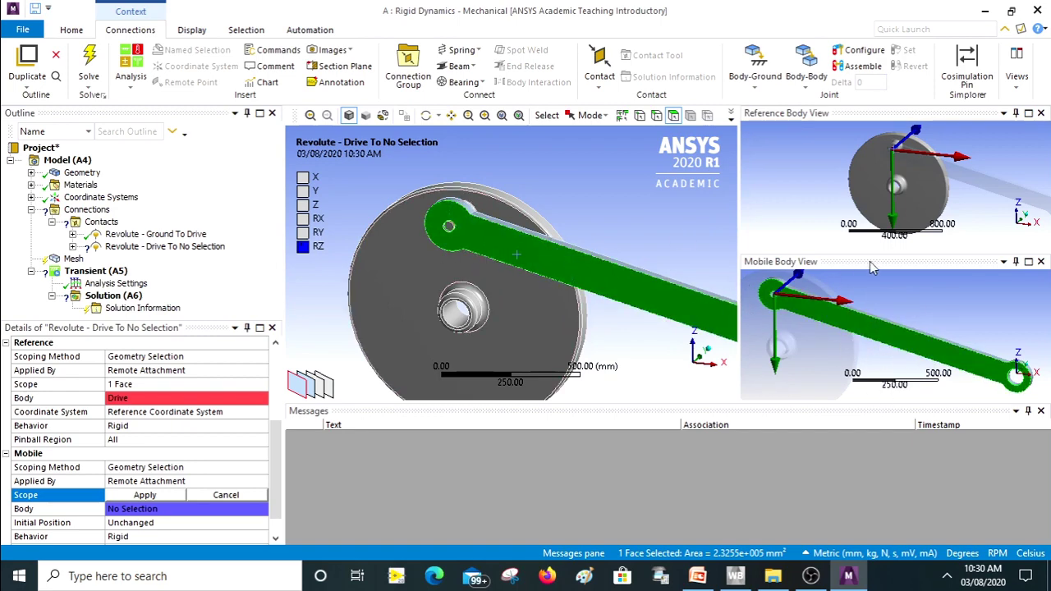
{"action": "scroll", "coordinate": [897, 364], "scroll_direction": "up", "scroll_amount": 6}
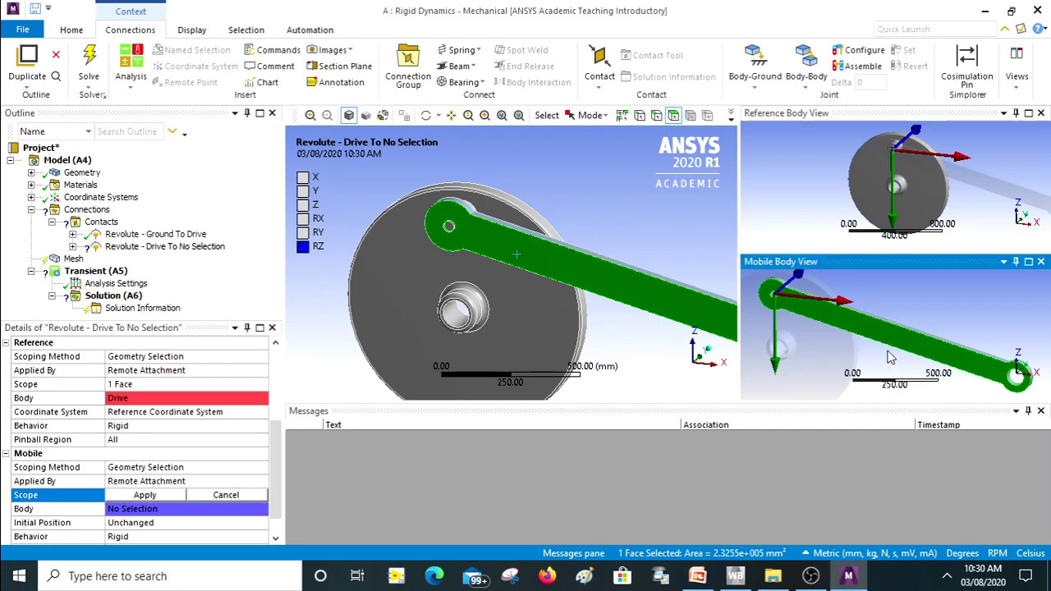
{"action": "middle_click_drag", "start_coordinate": [868, 335], "coordinate": [1043, 430], "text": "ctrl"}
{"action": "left_click", "coordinate": [805, 324]}
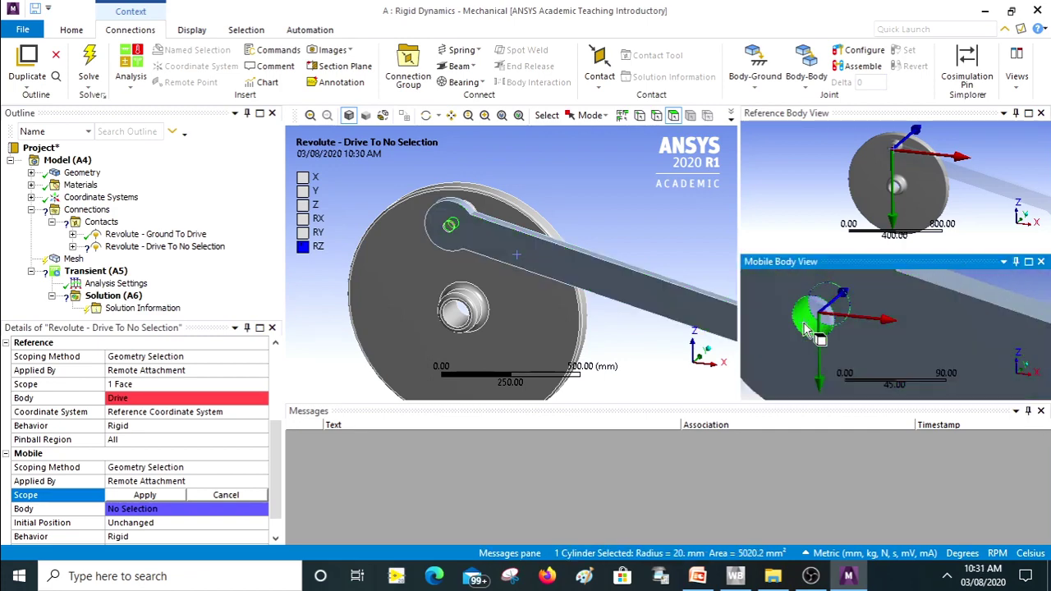
{"action": "left_click", "coordinate": [145, 496]}
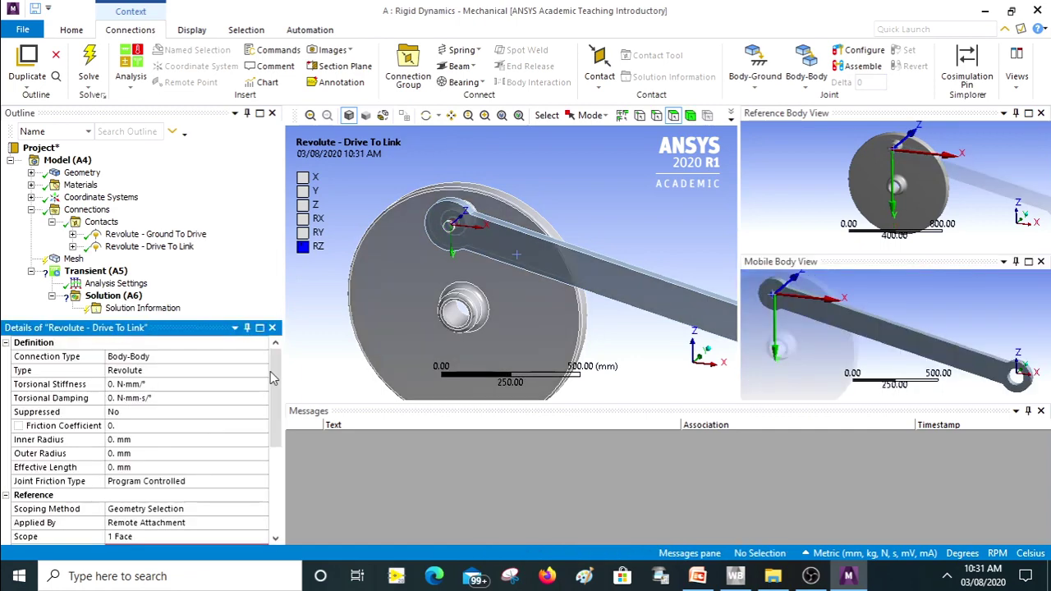
{"action": "mouse_move", "coordinate": [835, 332]}
{"action": "middle_mouse_down"}
{"action": "mouse_move", "coordinate": [833, 312]}
{"action": "mouse_move", "coordinate": [836, 324]}
{"action": "middle_mouse_up"}
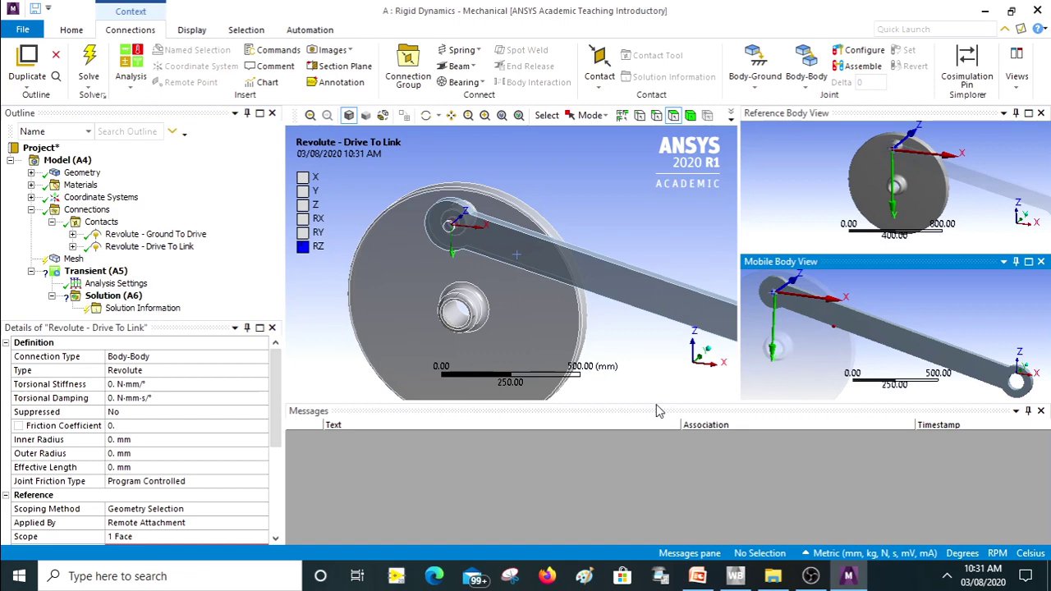
Step: Enlarge the model views by shrinking the message area, and add another body-to-body revolute joint to the connections
{"action": "left_click_drag", "start_coordinate": [662, 402], "coordinate": [663, 492]}
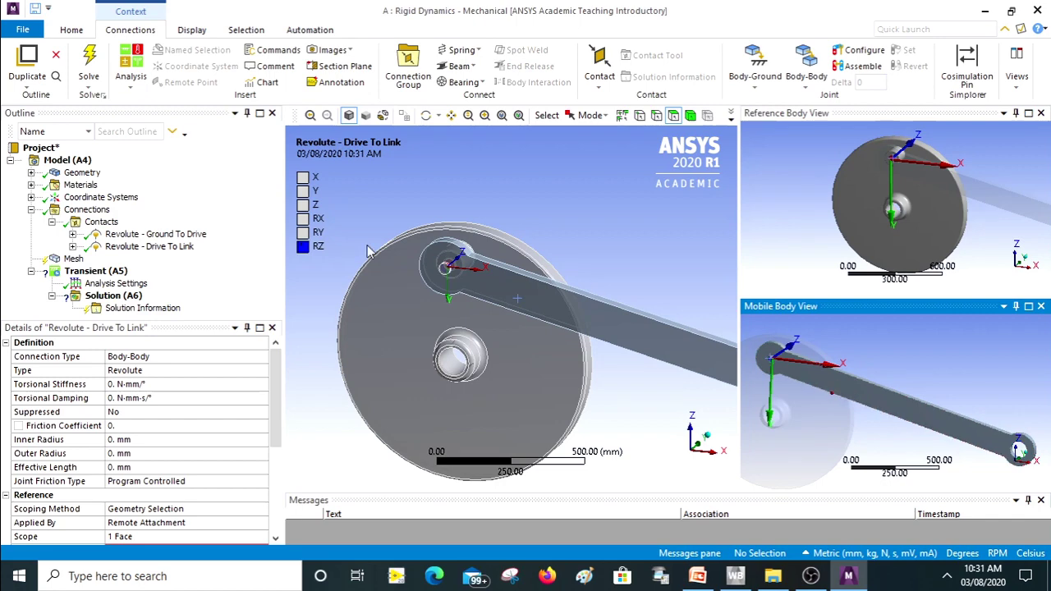
{"action": "scroll", "coordinate": [593, 355], "scroll_direction": "down", "scroll_amount": 3}
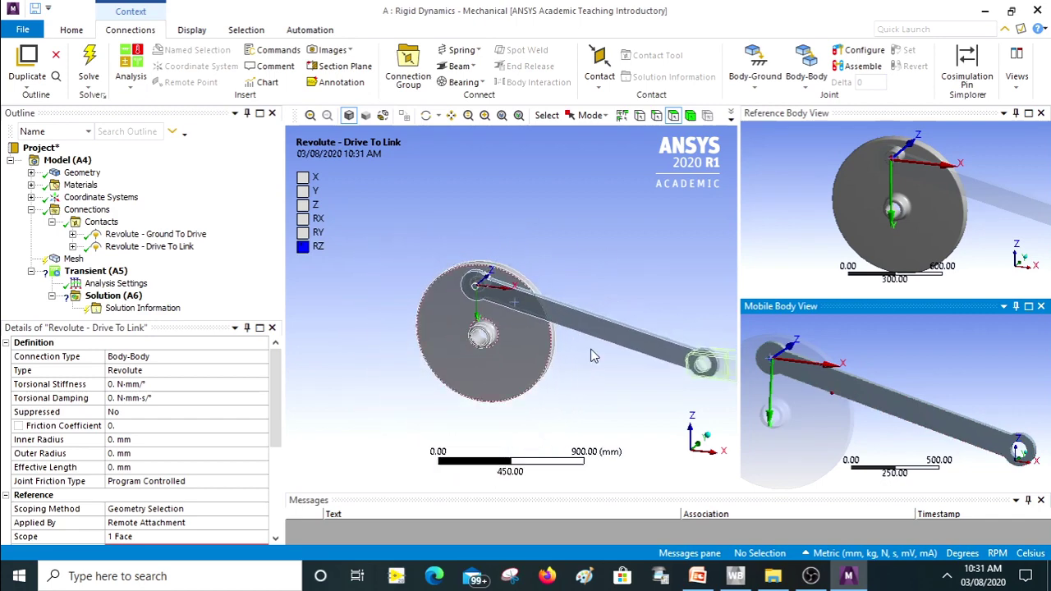
{"action": "scroll", "coordinate": [593, 355], "scroll_direction": "up", "scroll_amount": 3}
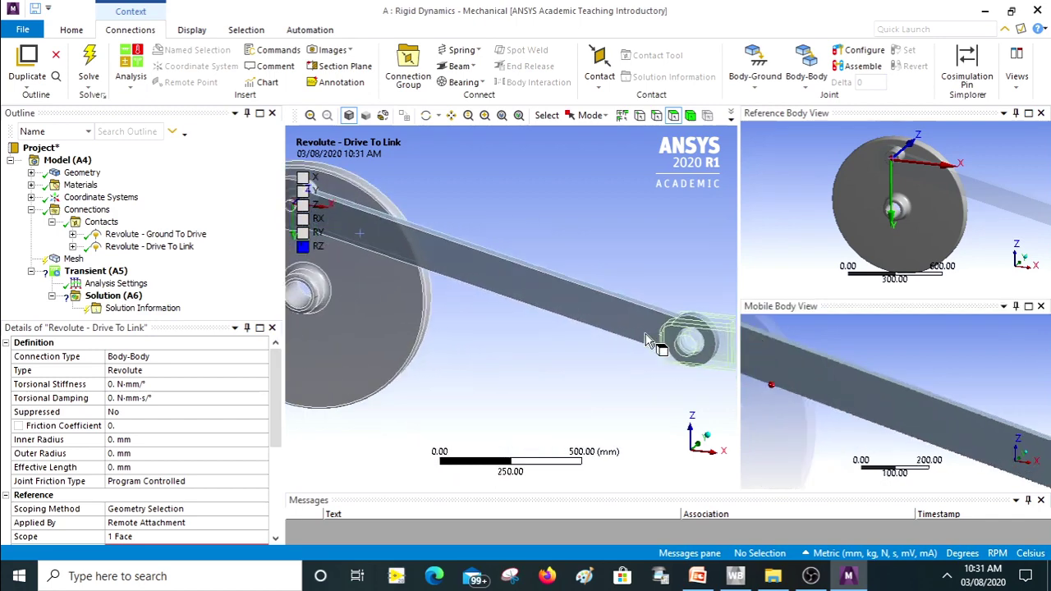
{"action": "scroll", "coordinate": [646, 340], "scroll_direction": "up", "scroll_amount": 1}
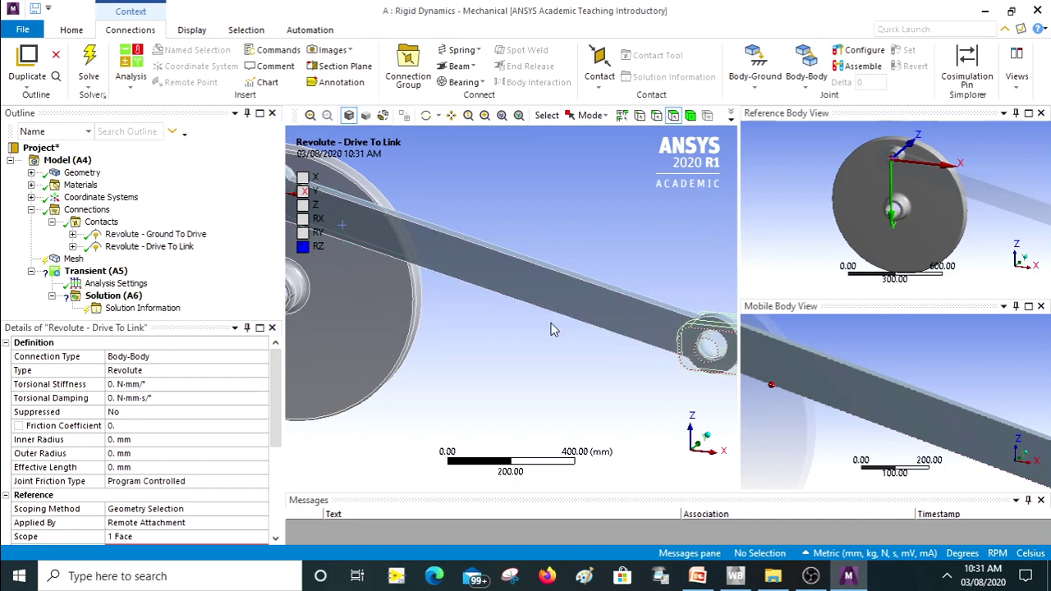
{"action": "scroll", "coordinate": [551, 328], "scroll_direction": "down", "scroll_amount": 1}
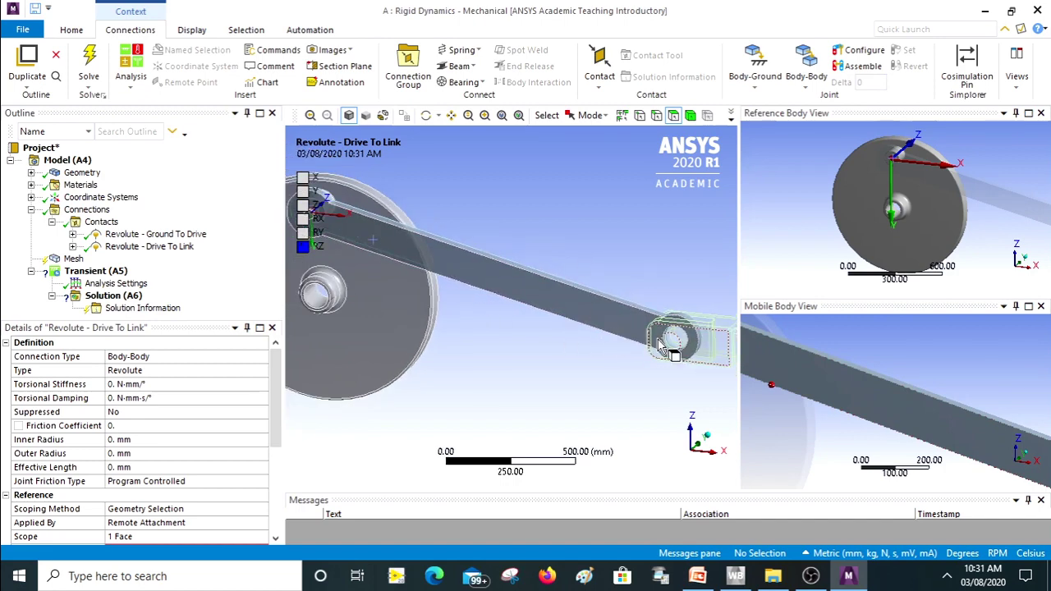
{"action": "scroll", "coordinate": [528, 328], "scroll_direction": "down", "scroll_amount": 2}
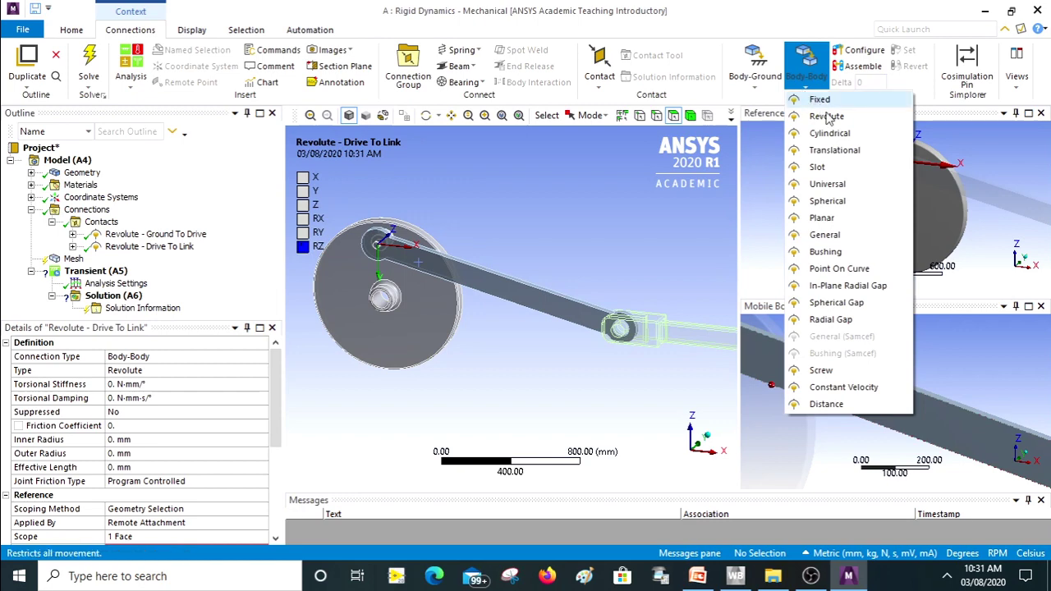
{"action": "left_click", "coordinate": [825, 117]}
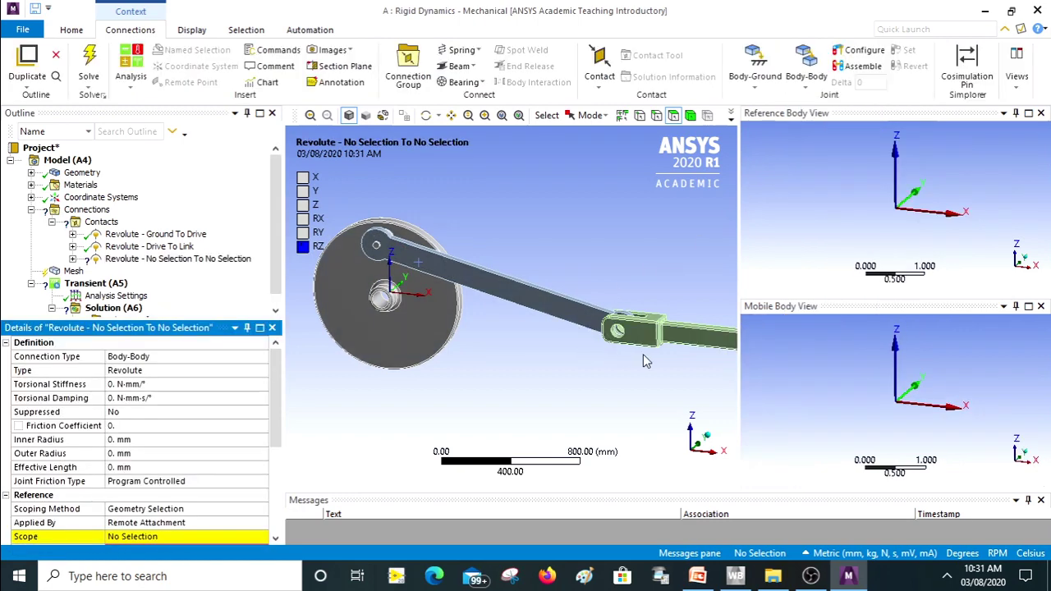
Step: Scope the reference side of the new revolute joint to the 50 mm radius cylindrical face of the link's large end hole
{"action": "scroll", "coordinate": [644, 354], "scroll_direction": "up", "scroll_amount": 2}
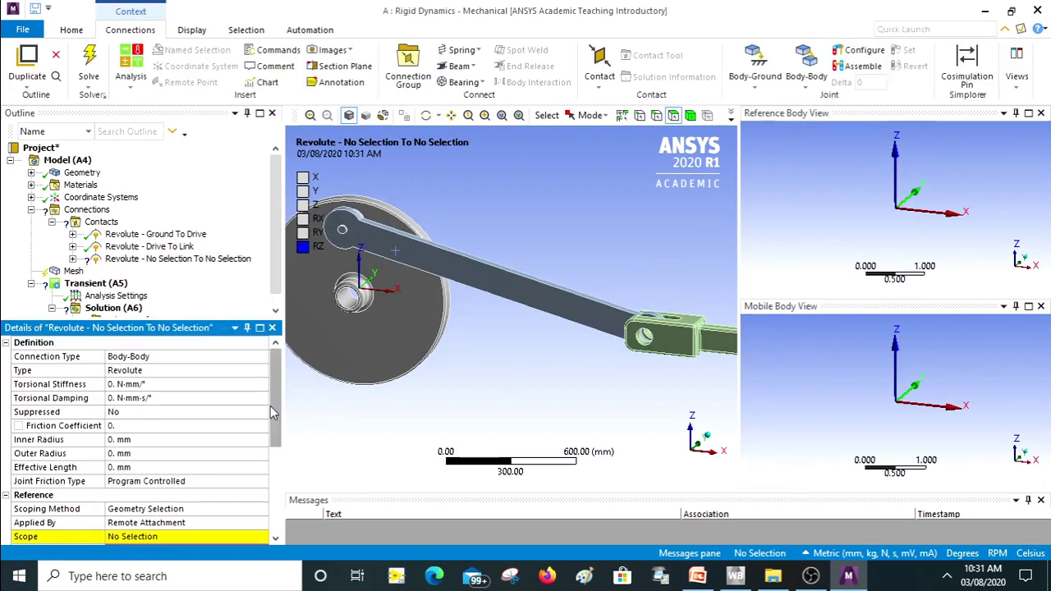
{"action": "scroll", "coordinate": [270, 406], "scroll_direction": "down", "scroll_amount": 3}
{"action": "left_click", "coordinate": [131, 440]}
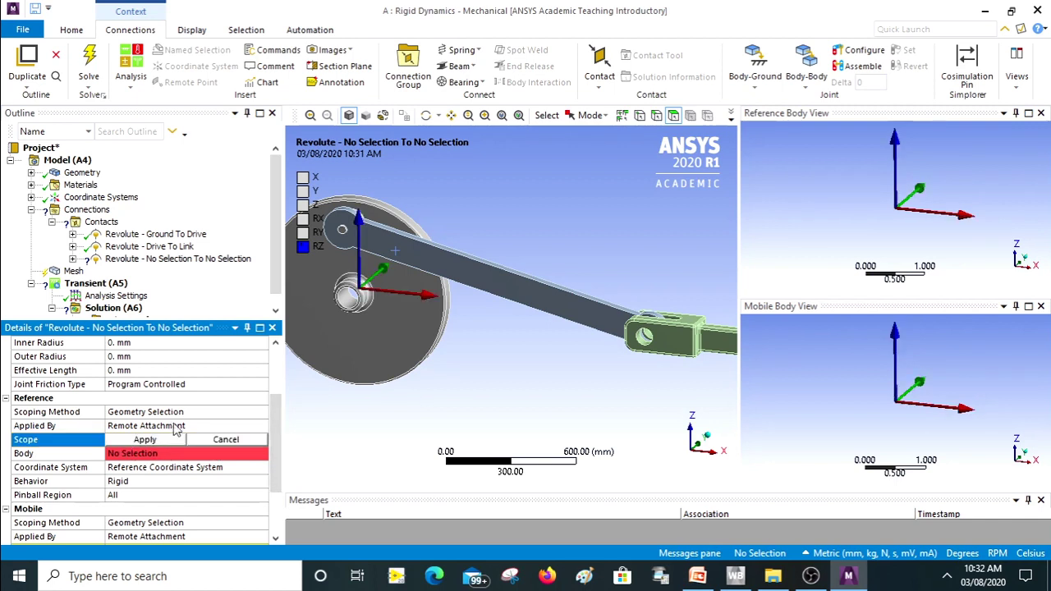
{"action": "left_click", "coordinate": [577, 321]}
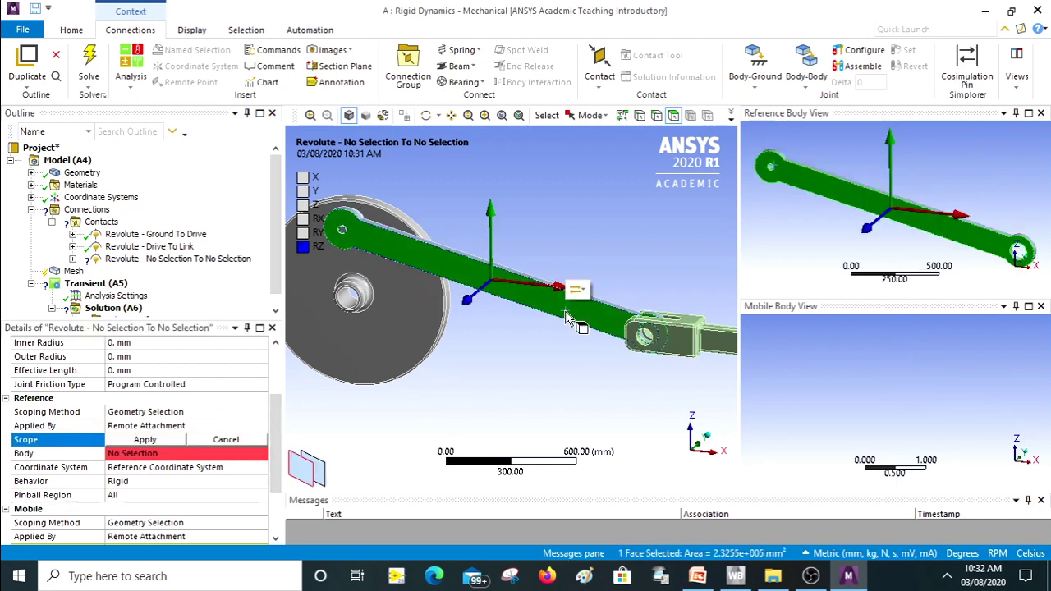
{"action": "middle_click_drag", "start_coordinate": [917, 235], "coordinate": [857, 195], "text": "ctrl"}
{"action": "scroll", "coordinate": [866, 236], "scroll_direction": "up", "scroll_amount": 3}
{"action": "scroll", "coordinate": [883, 230], "scroll_direction": "up", "scroll_amount": 3}
{"action": "left_click", "coordinate": [896, 265]}
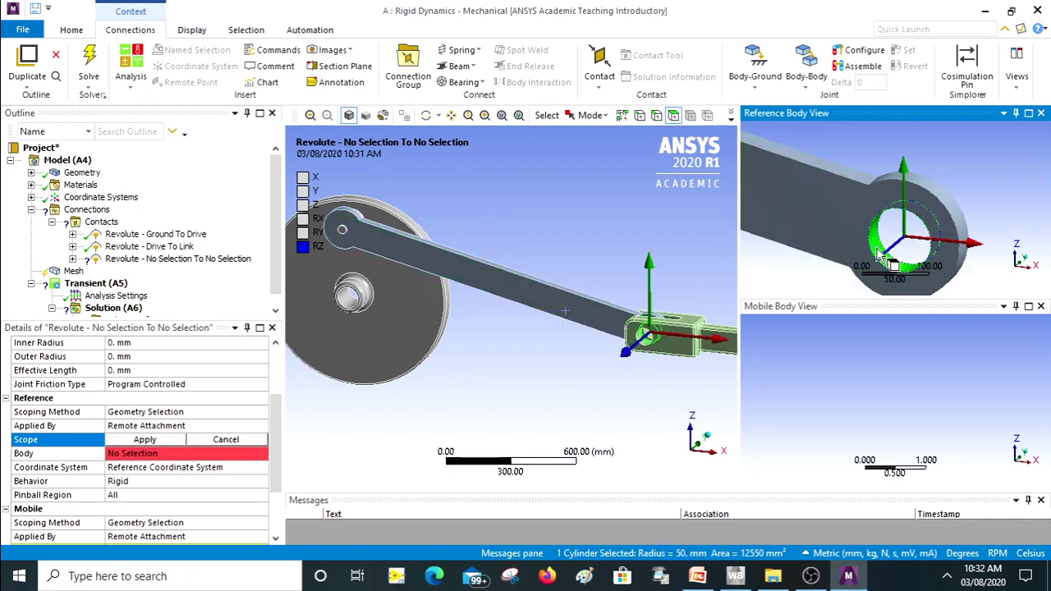
{"action": "left_click", "coordinate": [145, 439]}
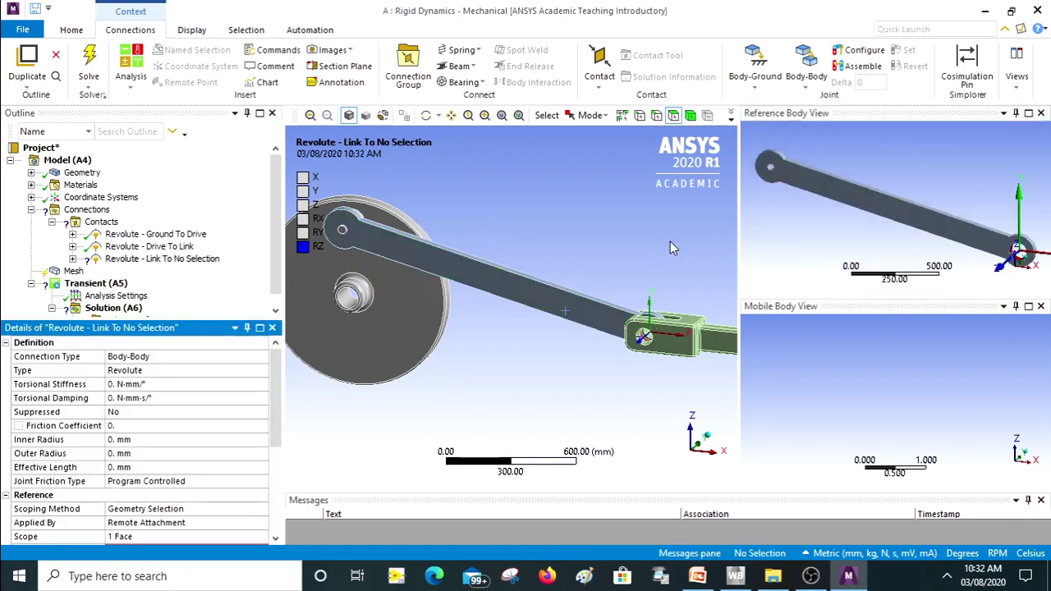
Step: Scope the mobile side of the link's revolute joint to the flat side face of the actuator's forked end
{"action": "left_click", "coordinate": [653, 338]}
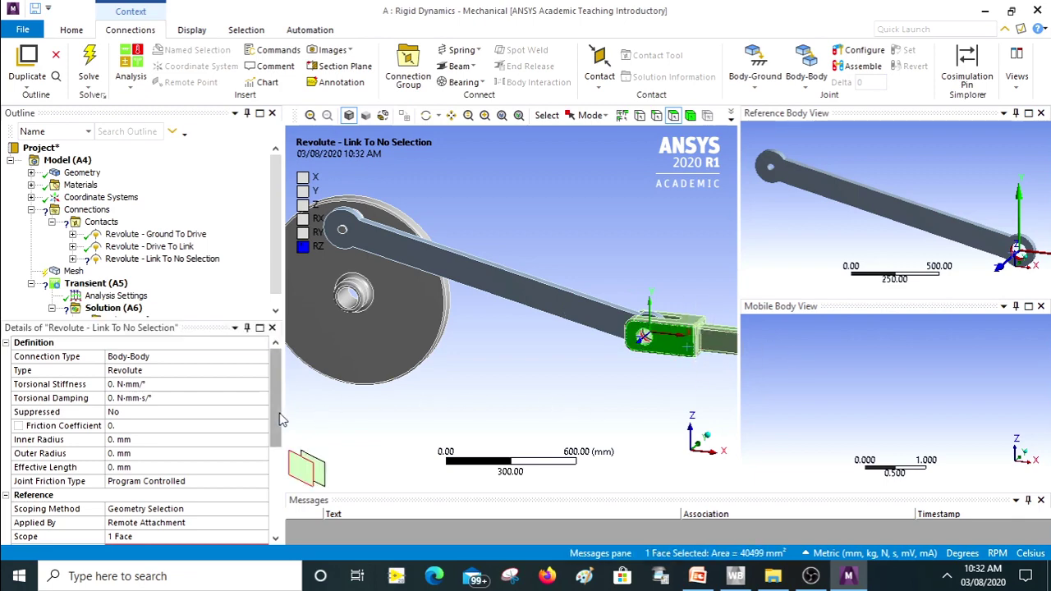
{"action": "scroll", "coordinate": [280, 423], "scroll_direction": "down", "scroll_amount": 4}
{"action": "left_click", "coordinate": [164, 495]}
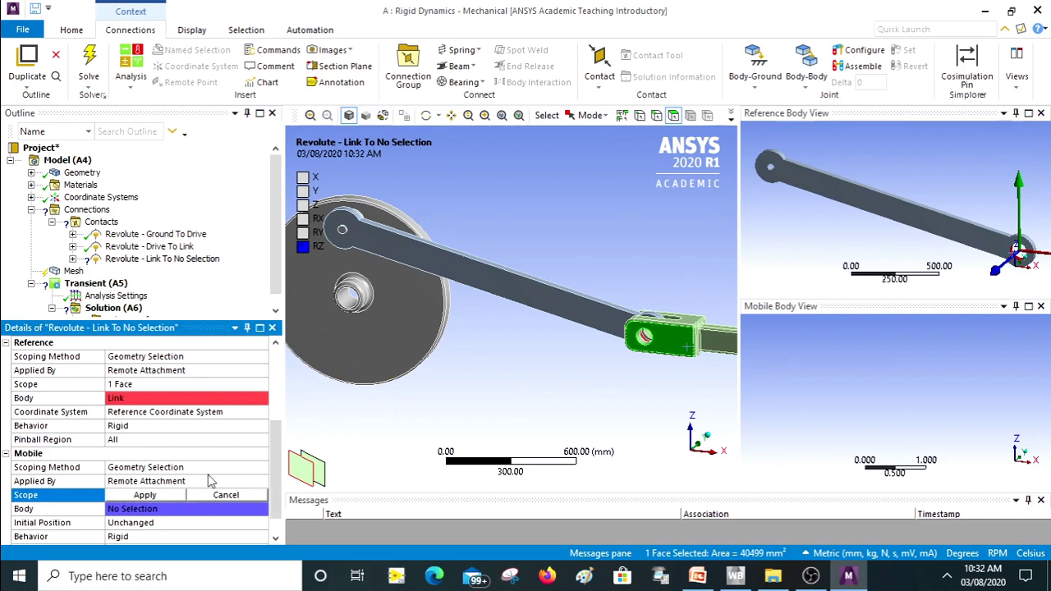
{"action": "left_click", "coordinate": [148, 496]}
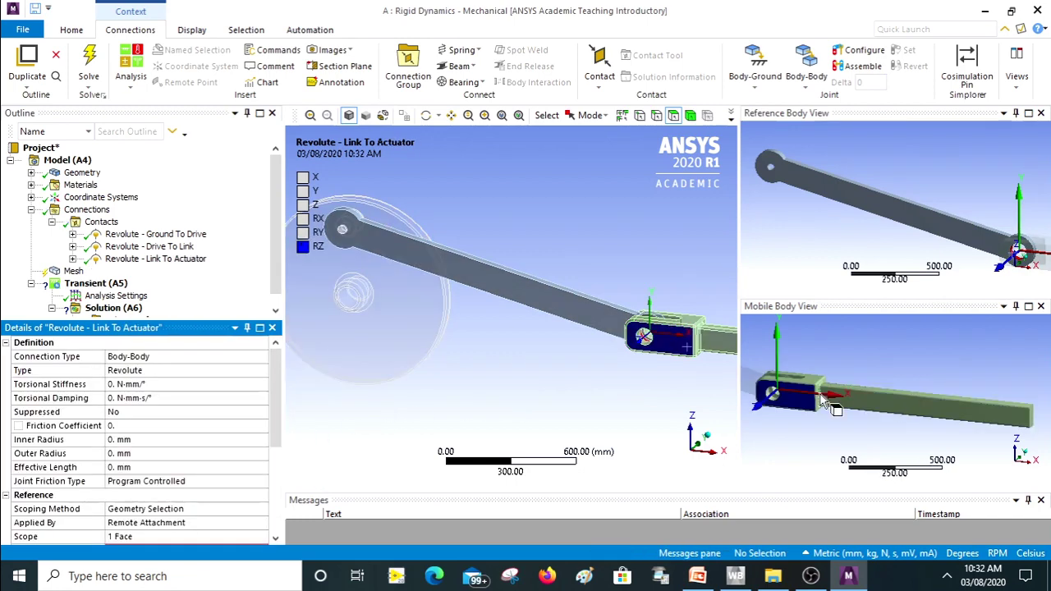
Step: Rescope the mobile side of the link-to-actuator revolute joint to the 40 mm radius cylindrical face of the actuator's pin hole
{"action": "scroll", "coordinate": [262, 464], "scroll_direction": "down", "scroll_amount": 4}
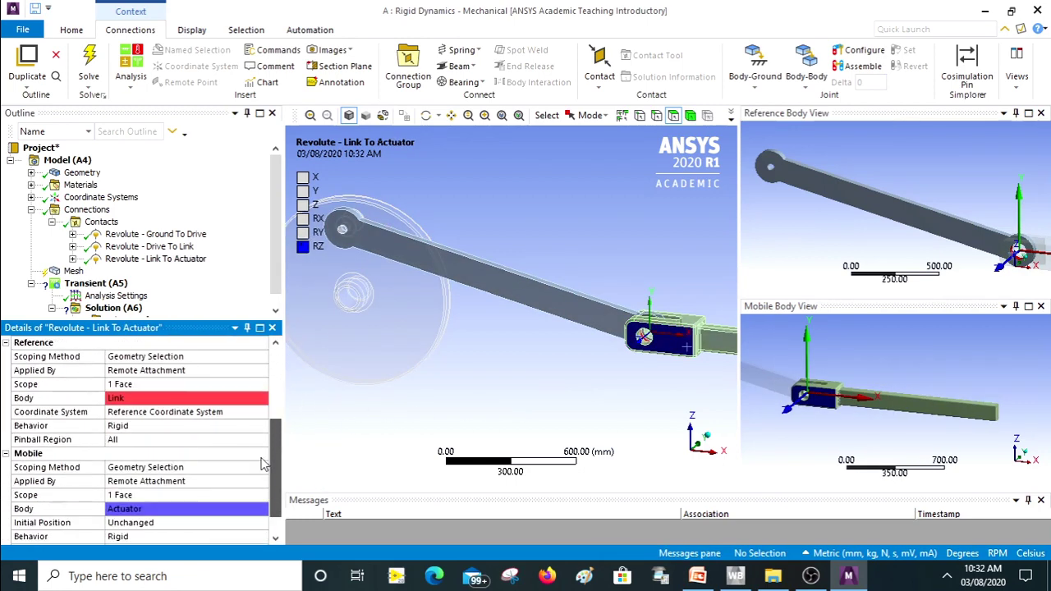
{"action": "left_click", "coordinate": [154, 497]}
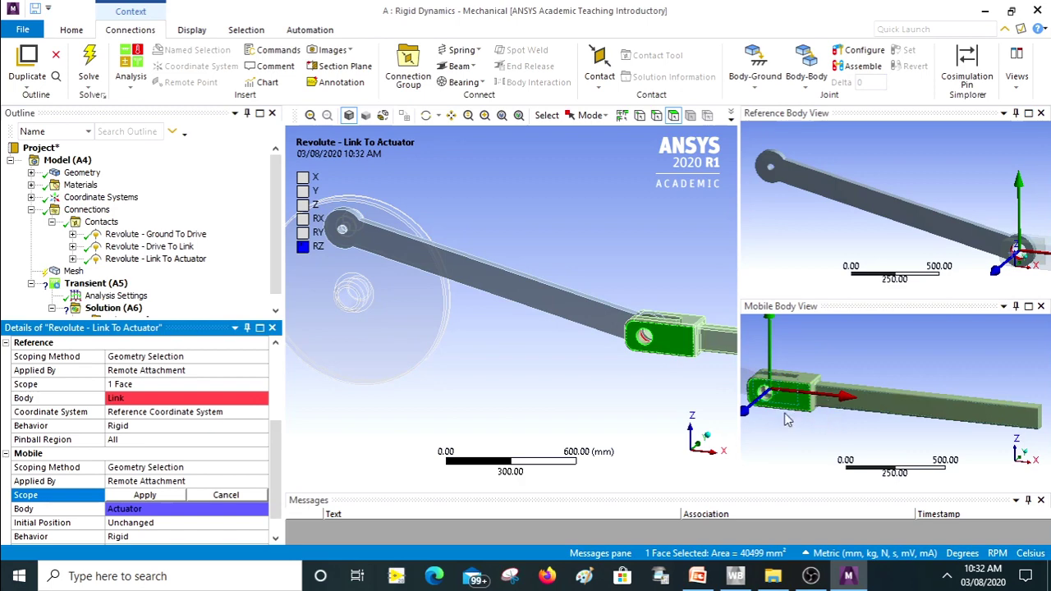
{"action": "middle_click_drag", "start_coordinate": [789, 421], "coordinate": [831, 404]}
{"action": "scroll", "coordinate": [830, 403], "scroll_direction": "up", "scroll_amount": 5}
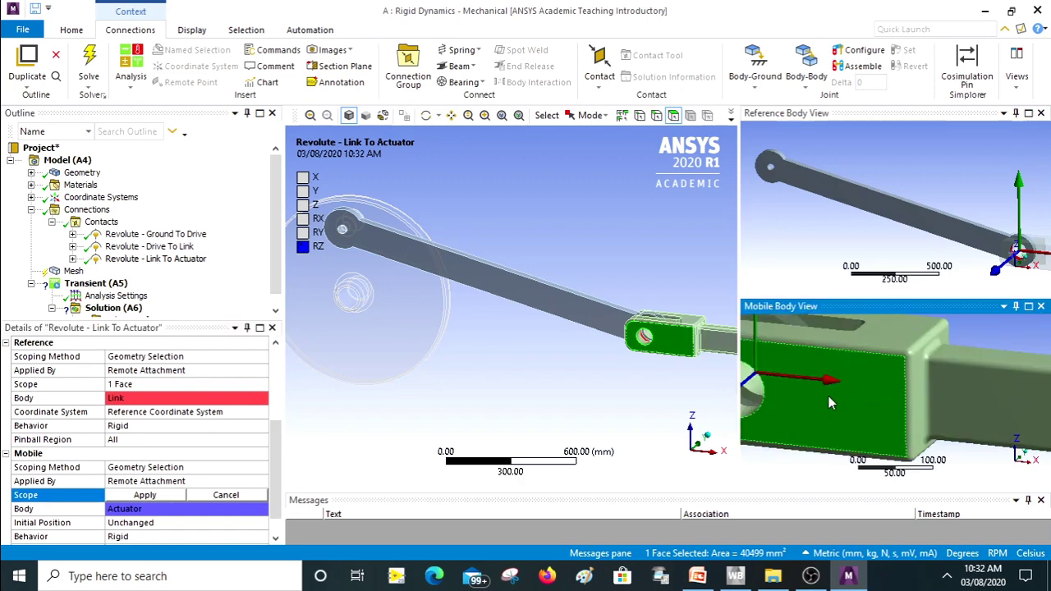
{"action": "left_click", "coordinate": [756, 415]}
{"action": "left_click", "coordinate": [122, 497]}
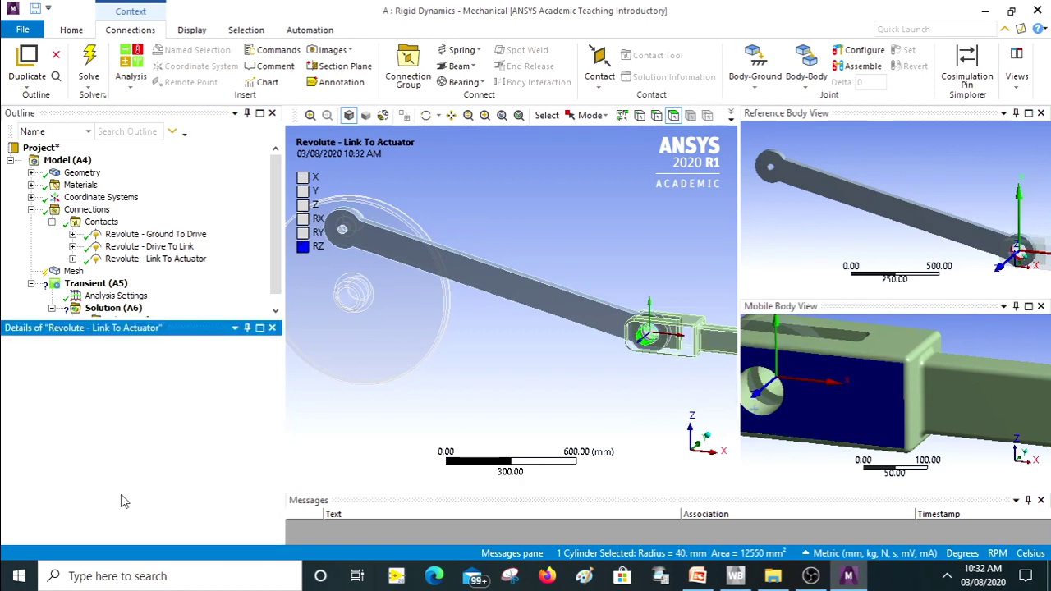
{"action": "scroll", "coordinate": [854, 395], "scroll_direction": "down", "scroll_amount": 1}
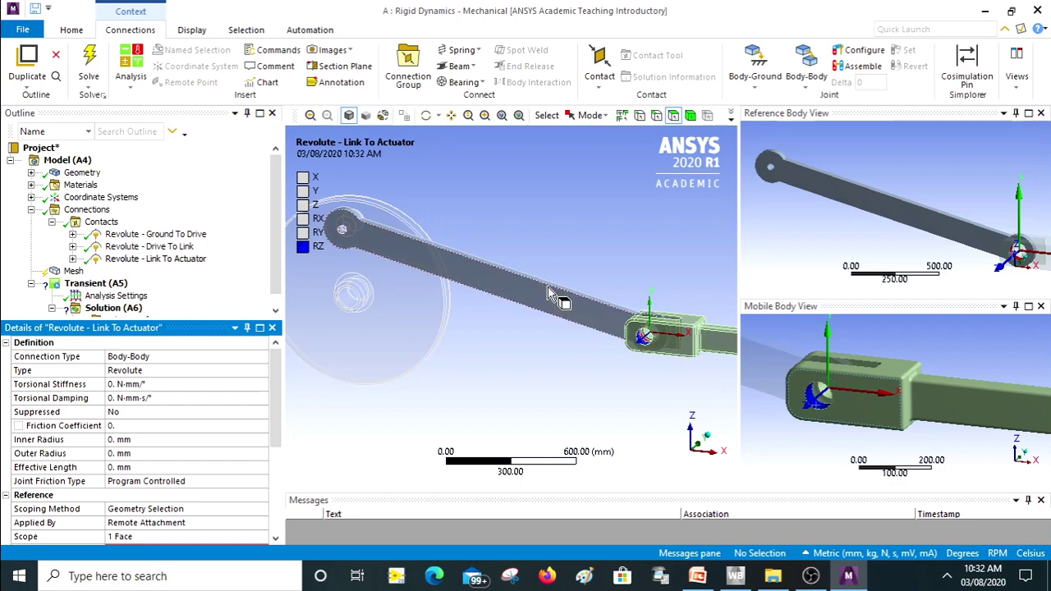
Step: Add a body-to-body translational joint to the connections for the guide and actuator
{"action": "scroll", "coordinate": [538, 299], "scroll_direction": "down", "scroll_amount": 4}
{"action": "scroll", "coordinate": [551, 355], "scroll_direction": "up", "scroll_amount": 4}
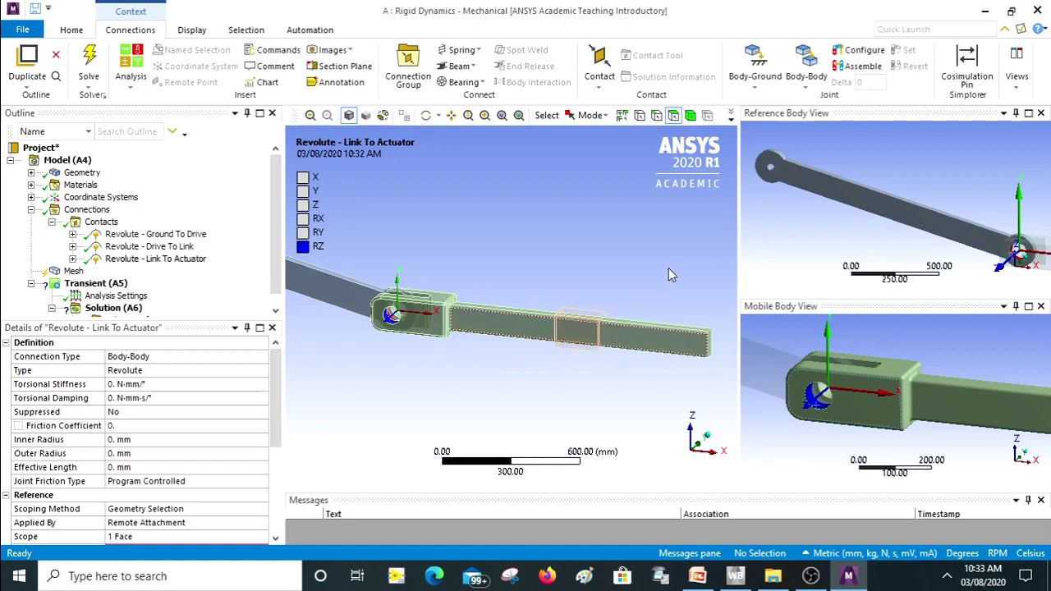
{"action": "left_click", "coordinate": [807, 89]}
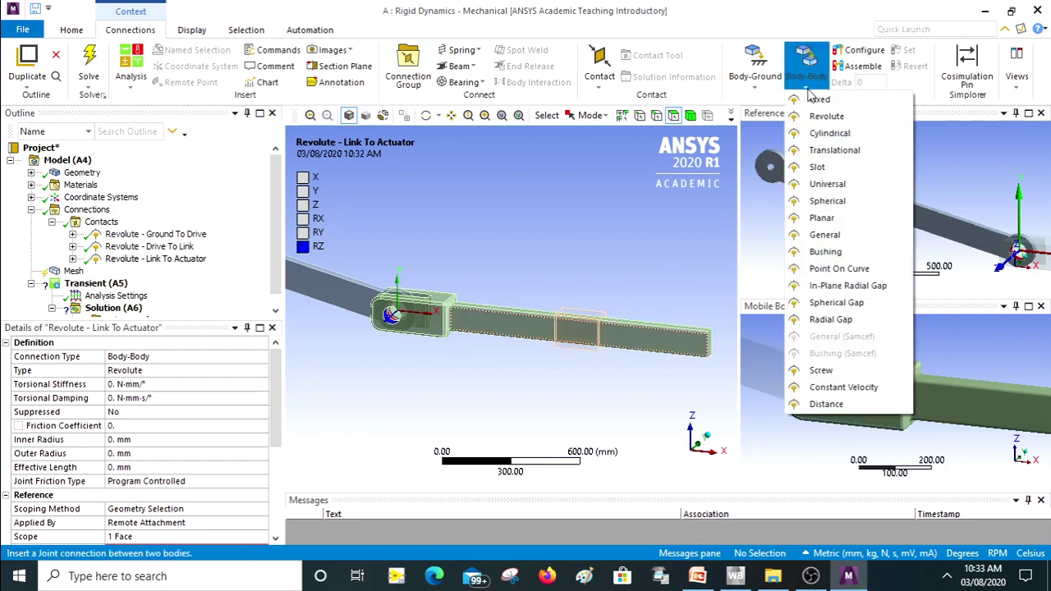
{"action": "left_click", "coordinate": [817, 150]}
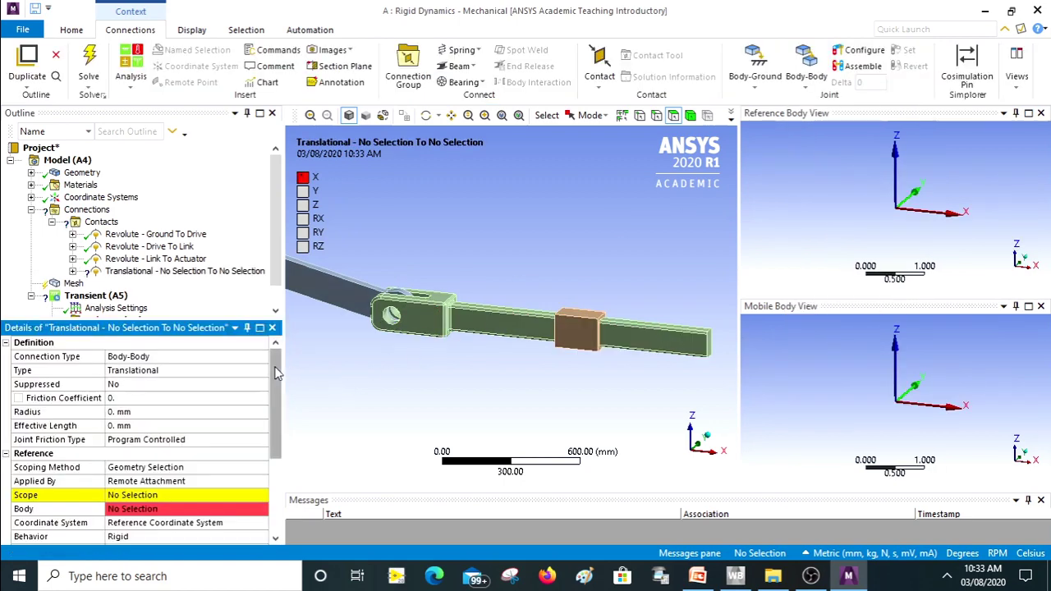
Step: Scope the reference side of the translational joint to the outer flat side face of the guide
{"action": "scroll", "coordinate": [277, 374], "scroll_direction": "down", "scroll_amount": 1}
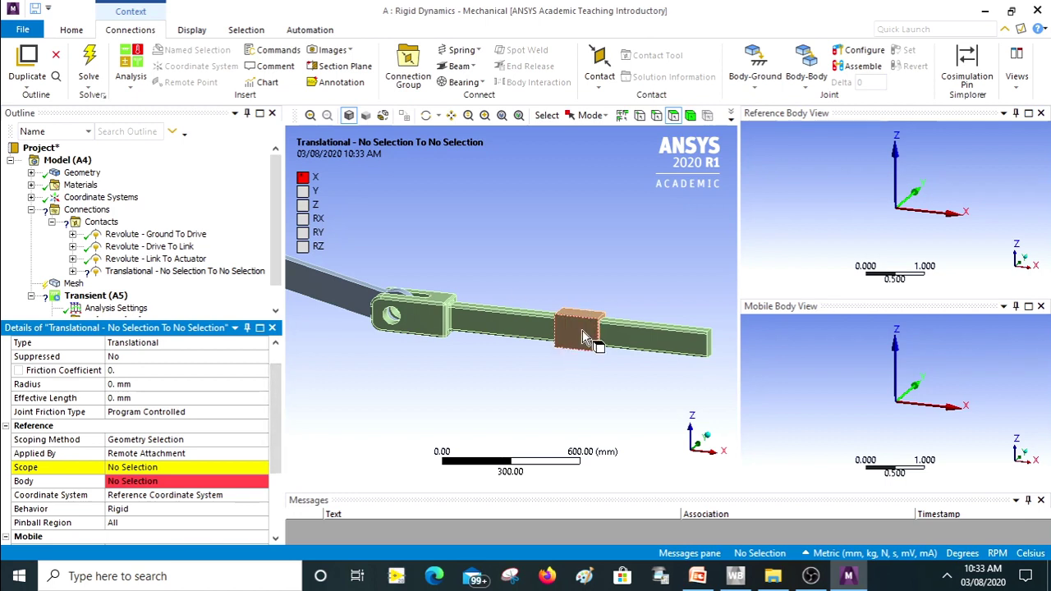
{"action": "left_click", "coordinate": [136, 469]}
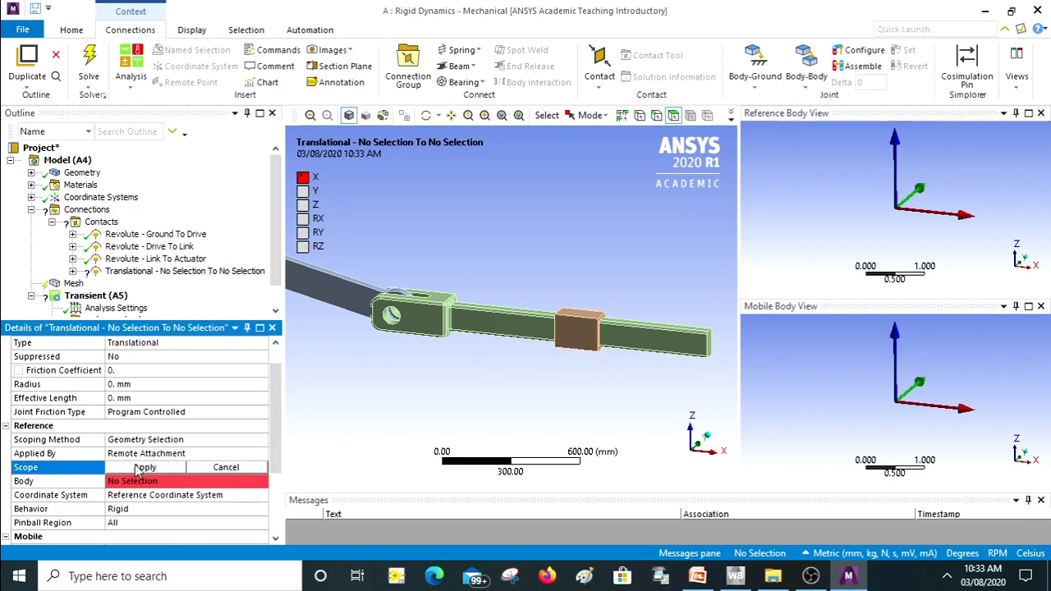
{"action": "left_click", "coordinate": [580, 333]}
{"action": "middle_click_drag", "start_coordinate": [916, 259], "coordinate": [884, 222]}
{"action": "left_click", "coordinate": [871, 236]}
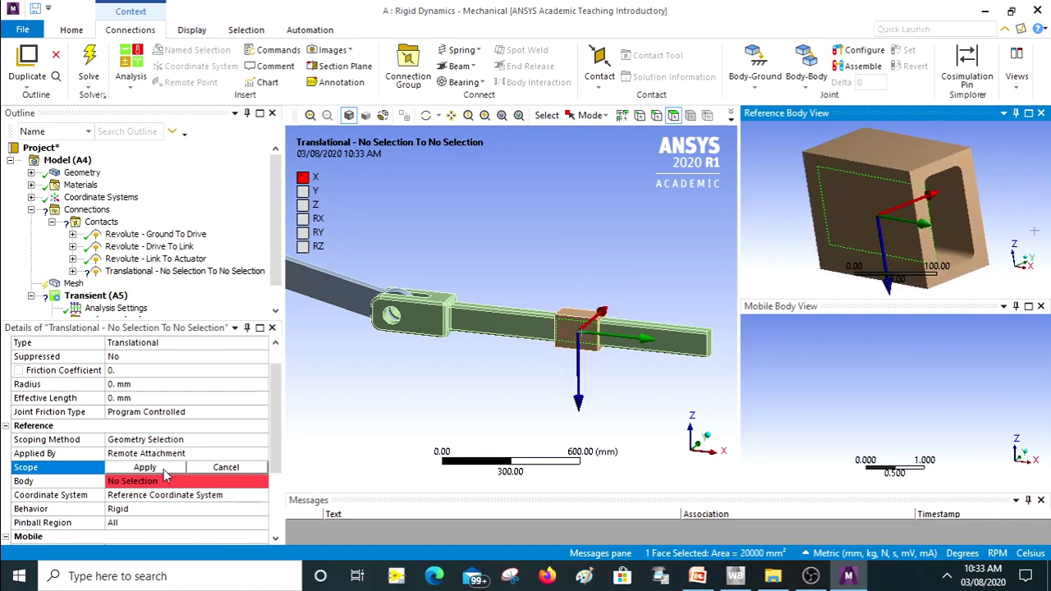
{"action": "left_click", "coordinate": [164, 471]}
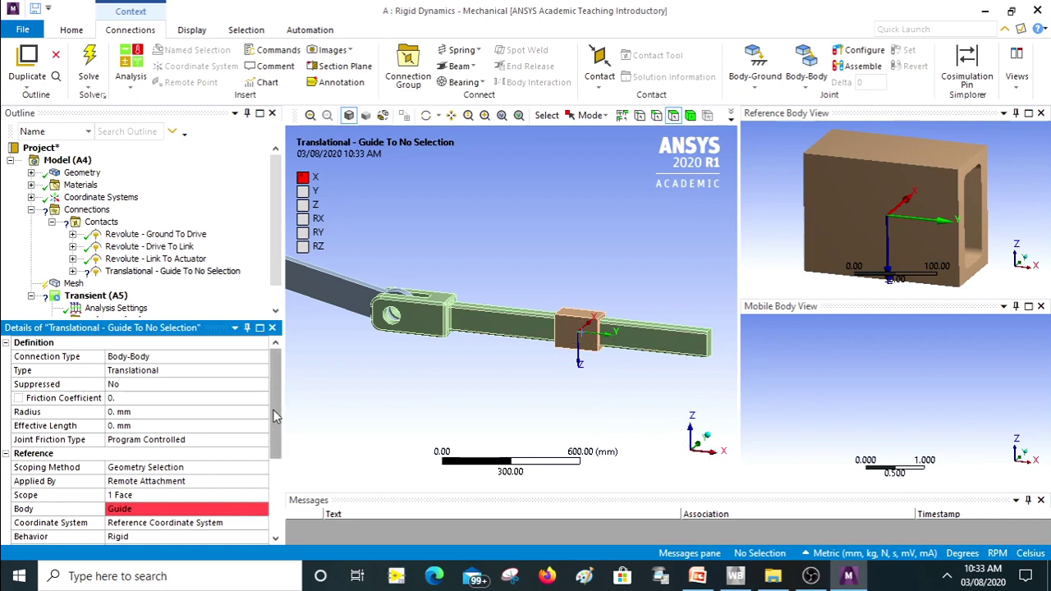
Step: Reorient the translational joint's reference coordinate system so its X axis points along the guide's sliding direction, towards the actuator's free end
{"action": "scroll", "coordinate": [278, 425], "scroll_direction": "down", "scroll_amount": 2}
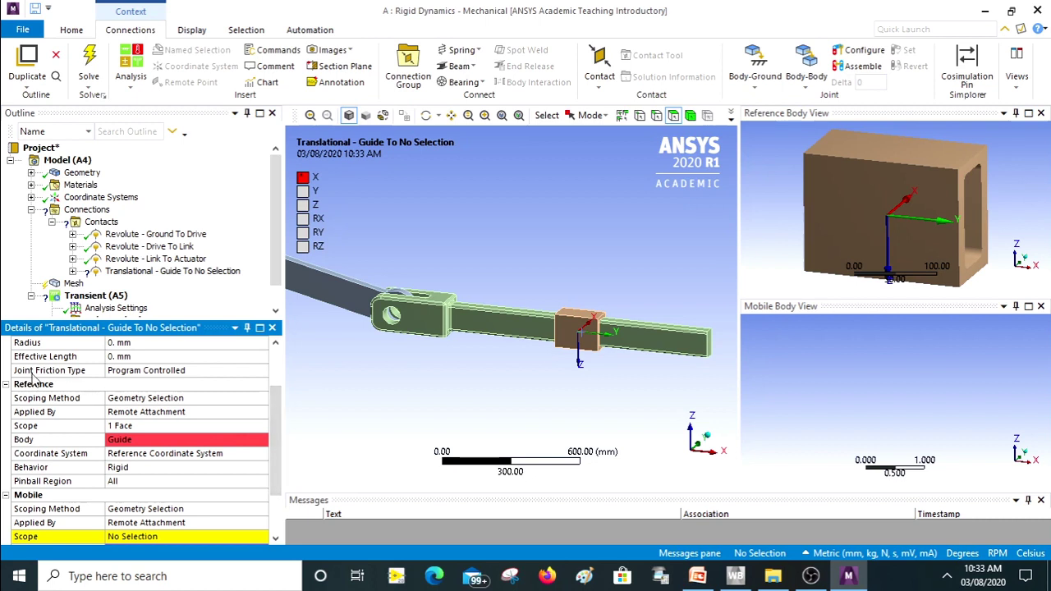
{"action": "left_click", "coordinate": [164, 458]}
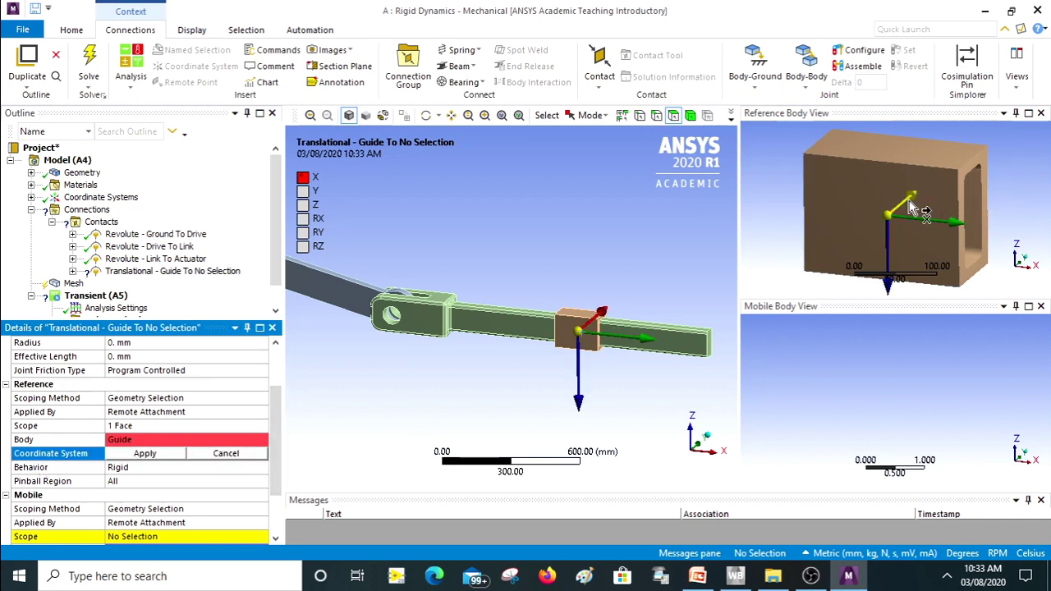
{"action": "left_click", "coordinate": [910, 204]}
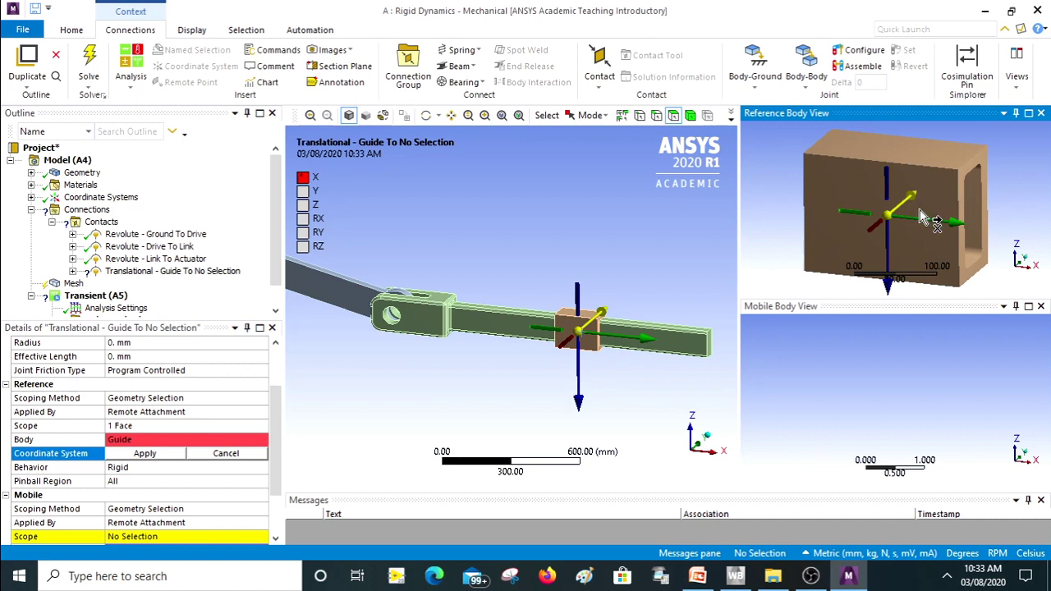
{"action": "left_click", "coordinate": [939, 230]}
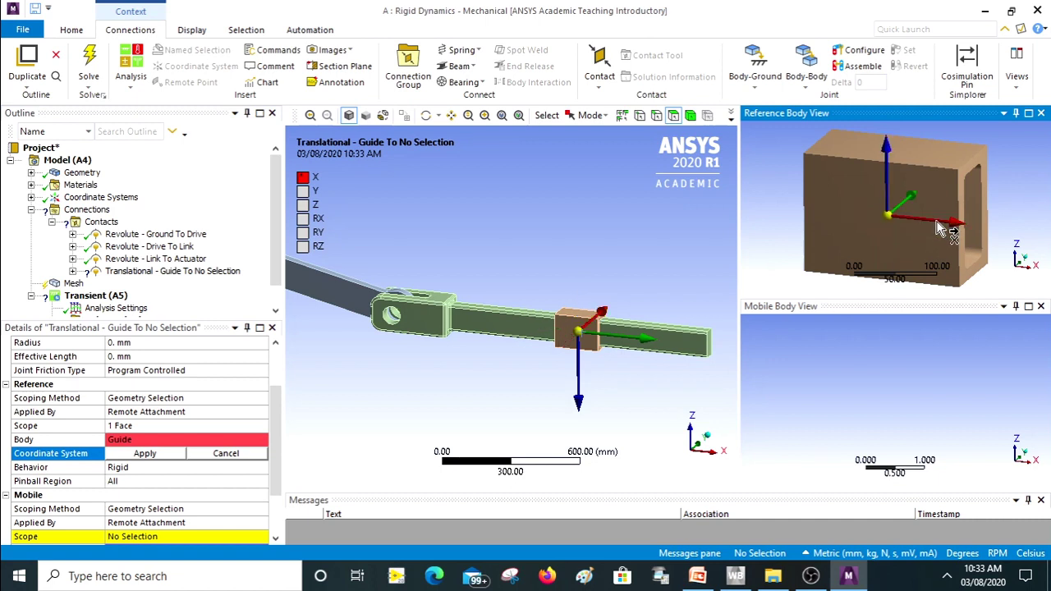
{"action": "left_click", "coordinate": [127, 457]}
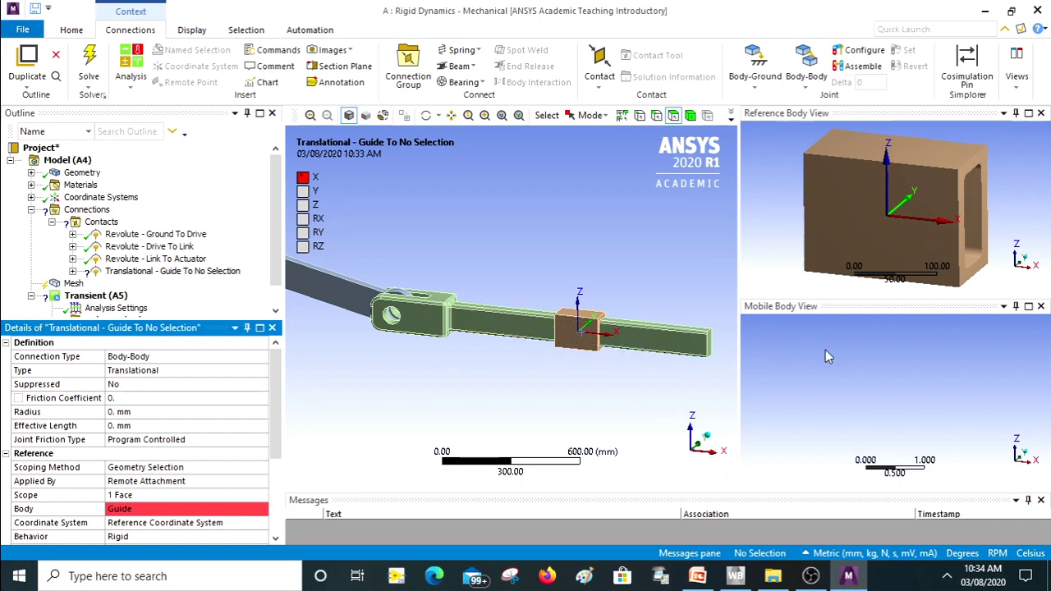
Step: Scope the mobile side of the translational joint to the long flat side face of the actuator bar
{"action": "scroll", "coordinate": [575, 320], "scroll_direction": "down", "scroll_amount": 2}
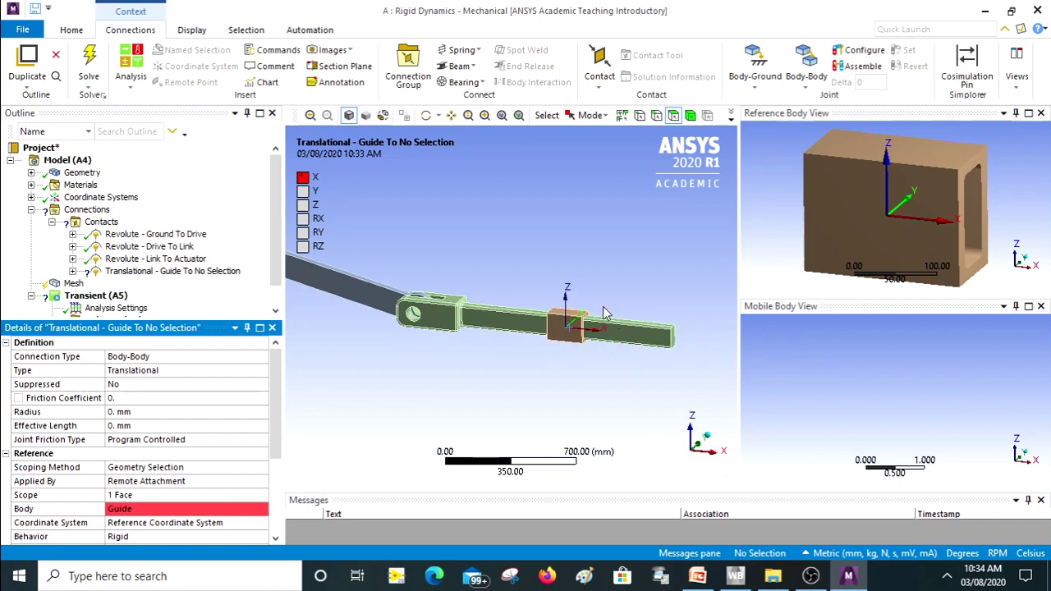
{"action": "scroll", "coordinate": [279, 396], "scroll_direction": "down", "scroll_amount": 3}
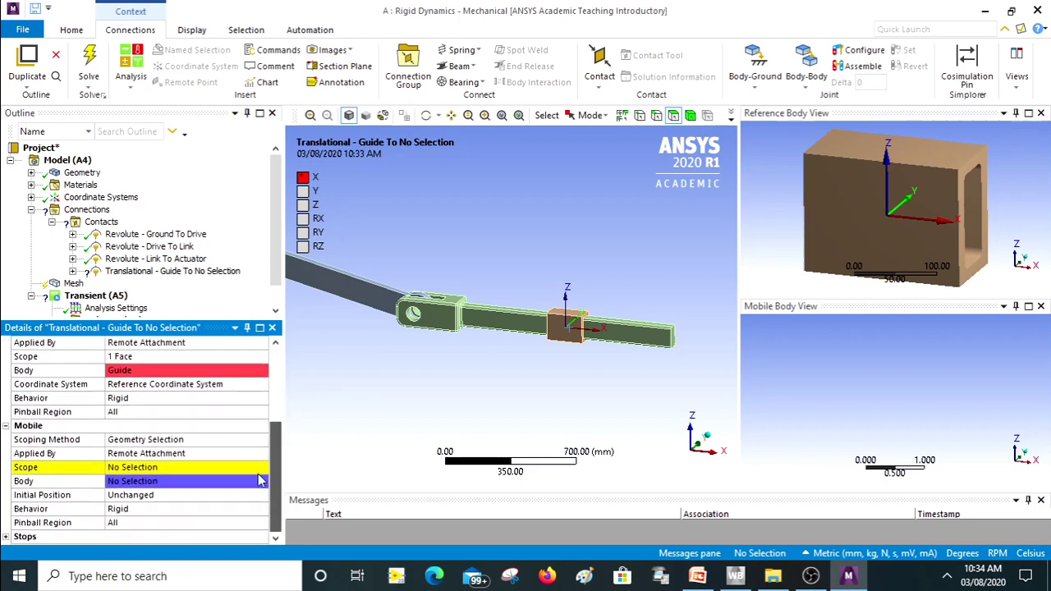
{"action": "left_click", "coordinate": [147, 468]}
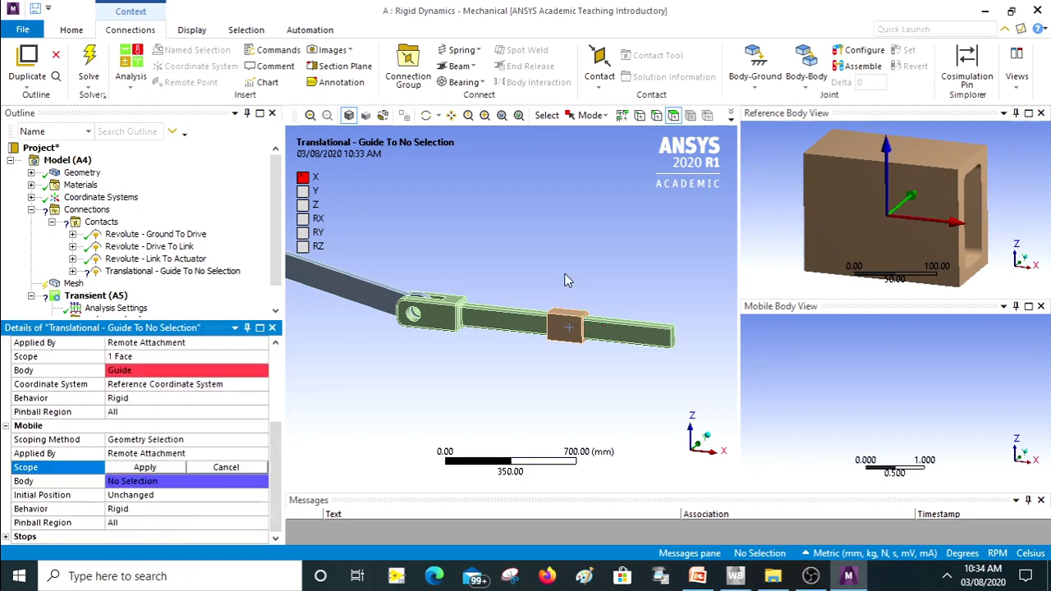
{"action": "left_click", "coordinate": [520, 325]}
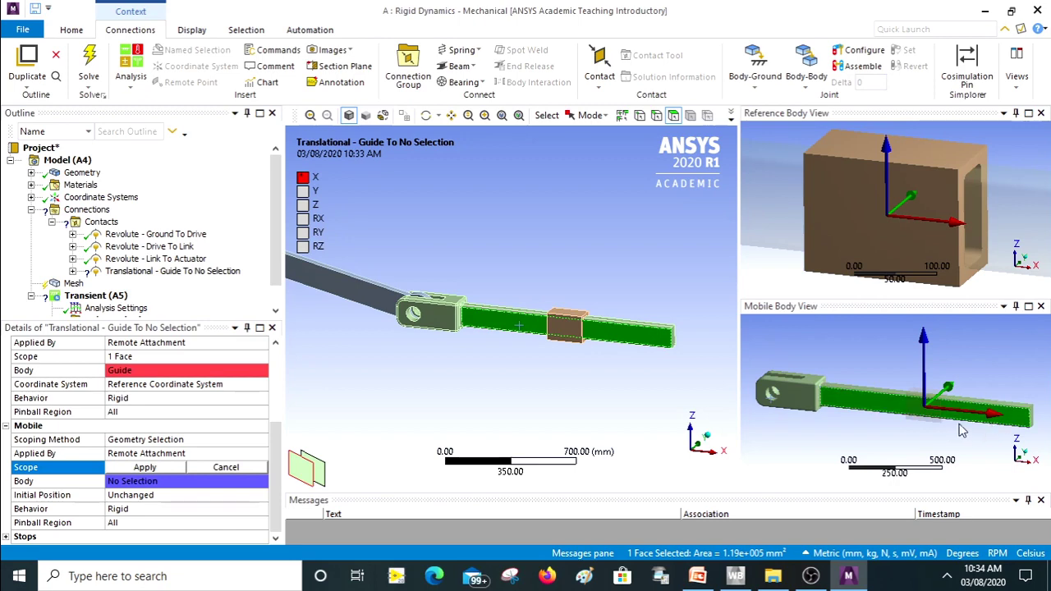
{"action": "left_click", "coordinate": [146, 469]}
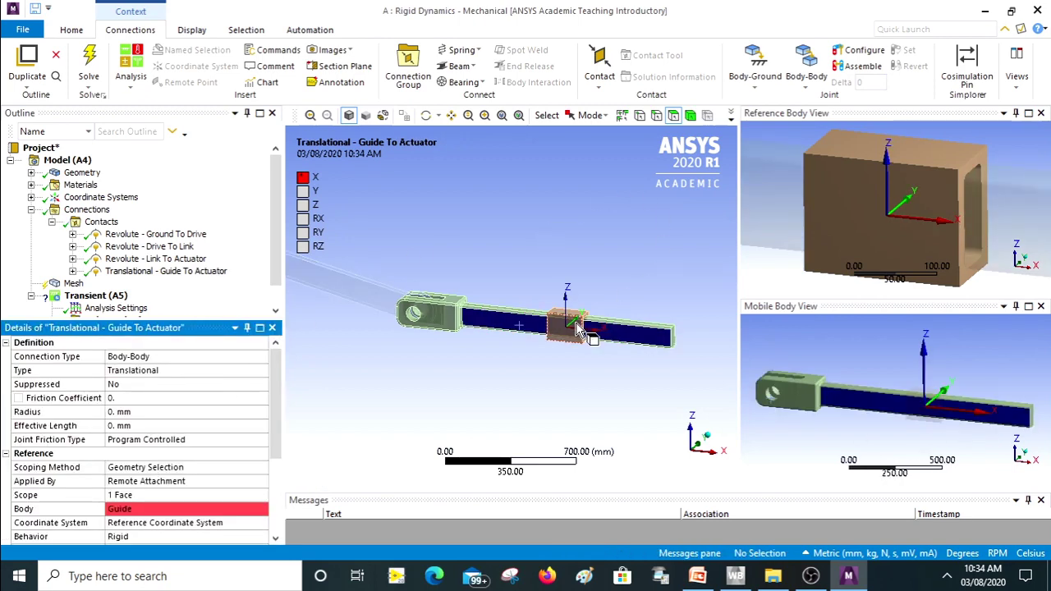
Step: Add a fixed body-to-ground joint and scope its mobile side to the top face of the guide
{"action": "scroll", "coordinate": [633, 316], "scroll_direction": "up", "scroll_amount": 3}
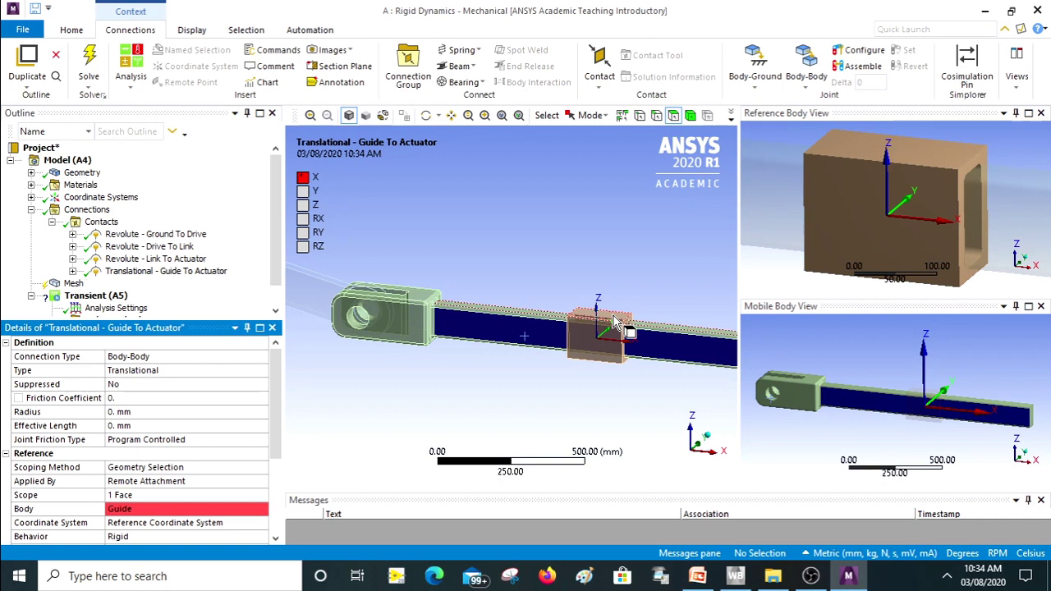
{"action": "left_click", "coordinate": [769, 86]}
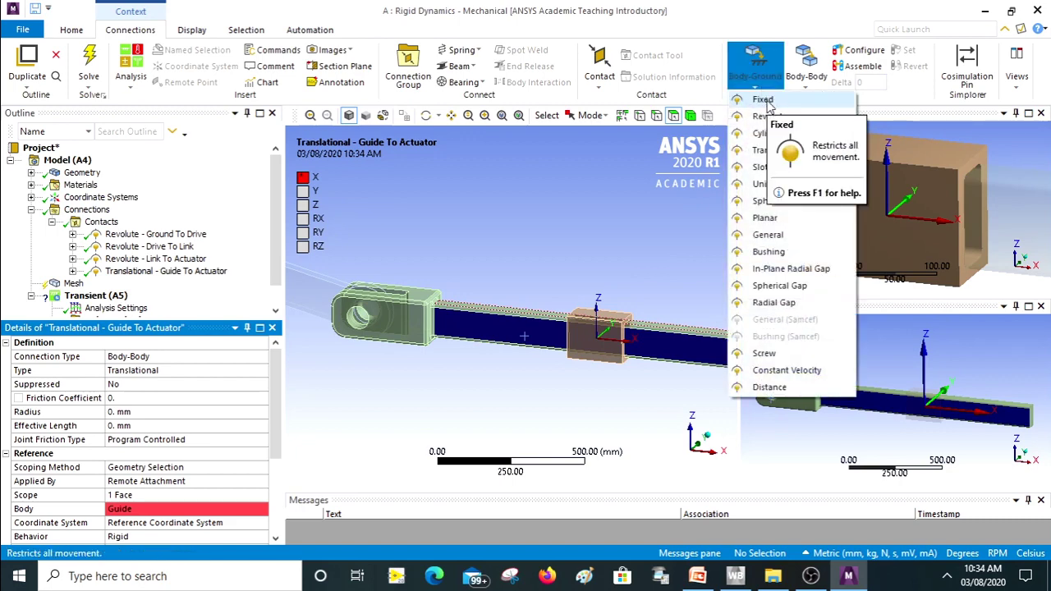
{"action": "left_click", "coordinate": [763, 101]}
{"action": "left_click", "coordinate": [603, 319]}
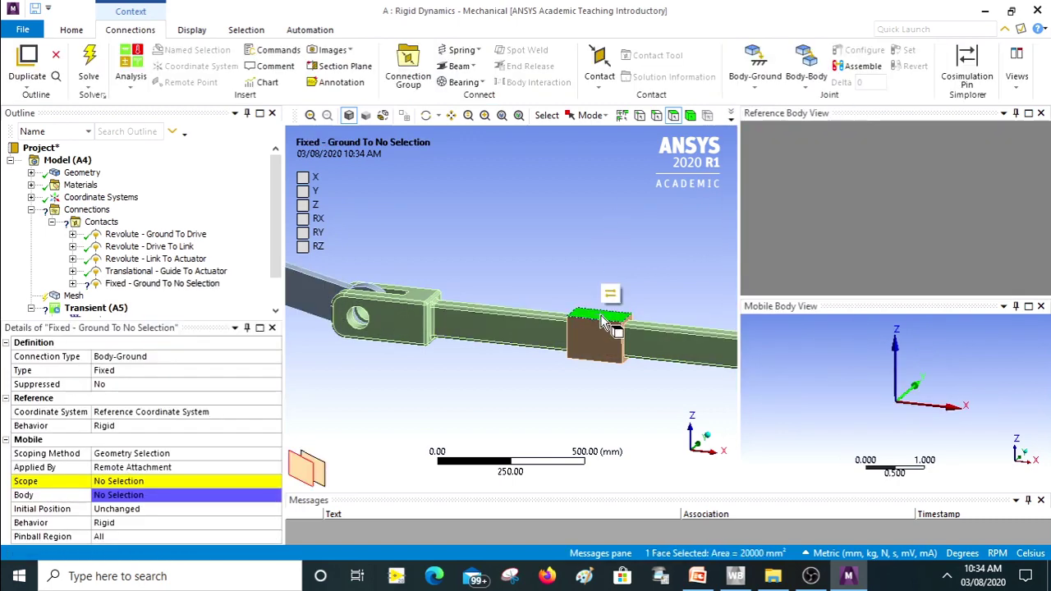
{"action": "left_click", "coordinate": [129, 483]}
{"action": "left_click", "coordinate": [133, 483]}
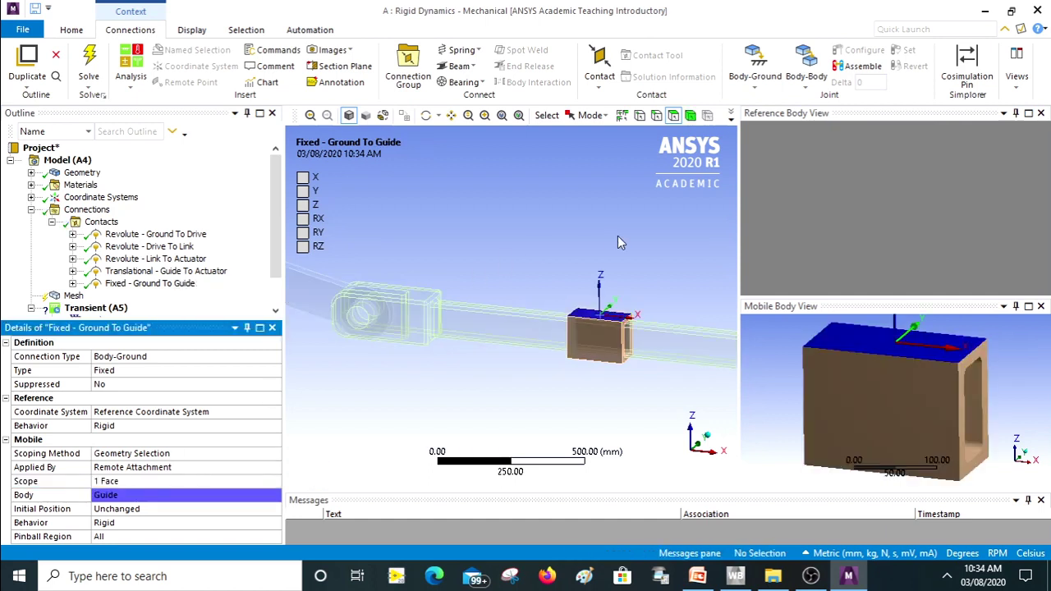
Step: Insert a new coordinate system alongside Spring_fix and define its origin by Global Coordinates
{"action": "scroll", "coordinate": [533, 223], "scroll_direction": "down", "scroll_amount": 2}
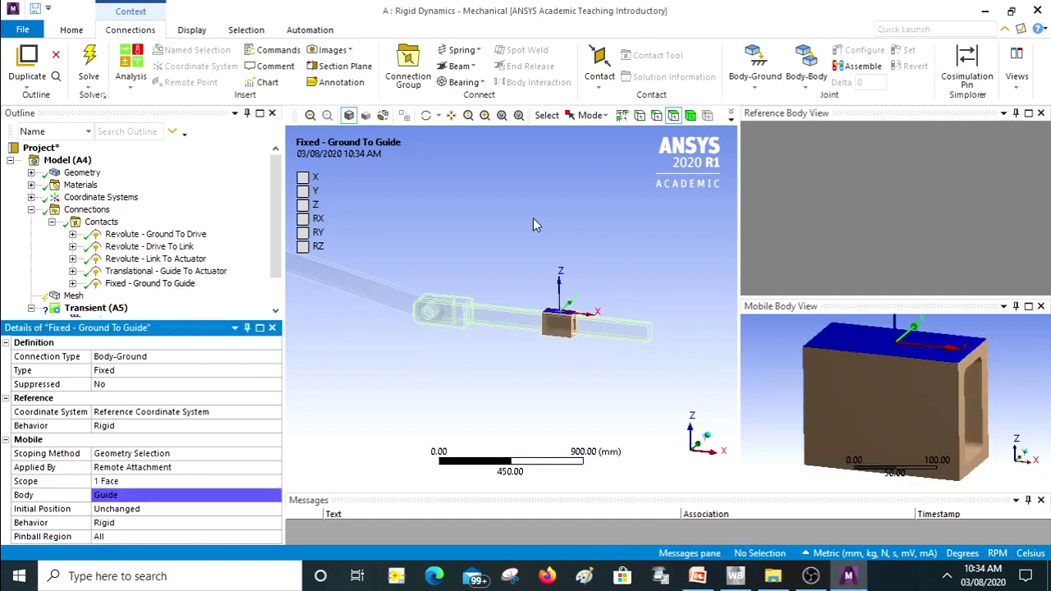
{"action": "middle_click_drag", "start_coordinate": [533, 223], "coordinate": [618, 314]}
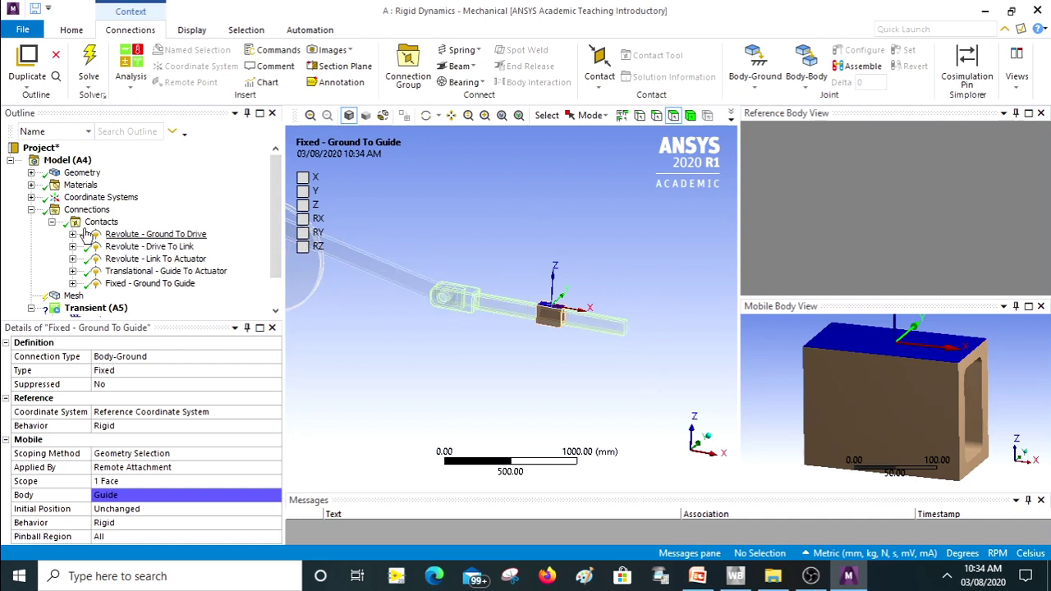
{"action": "left_click", "coordinate": [32, 198]}
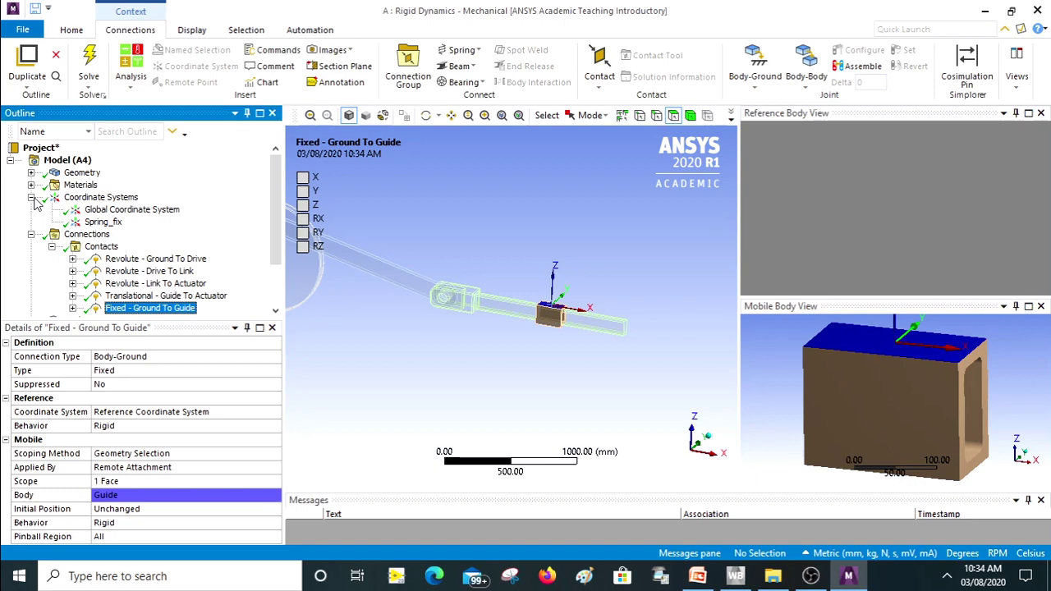
{"action": "left_click", "coordinate": [113, 223]}
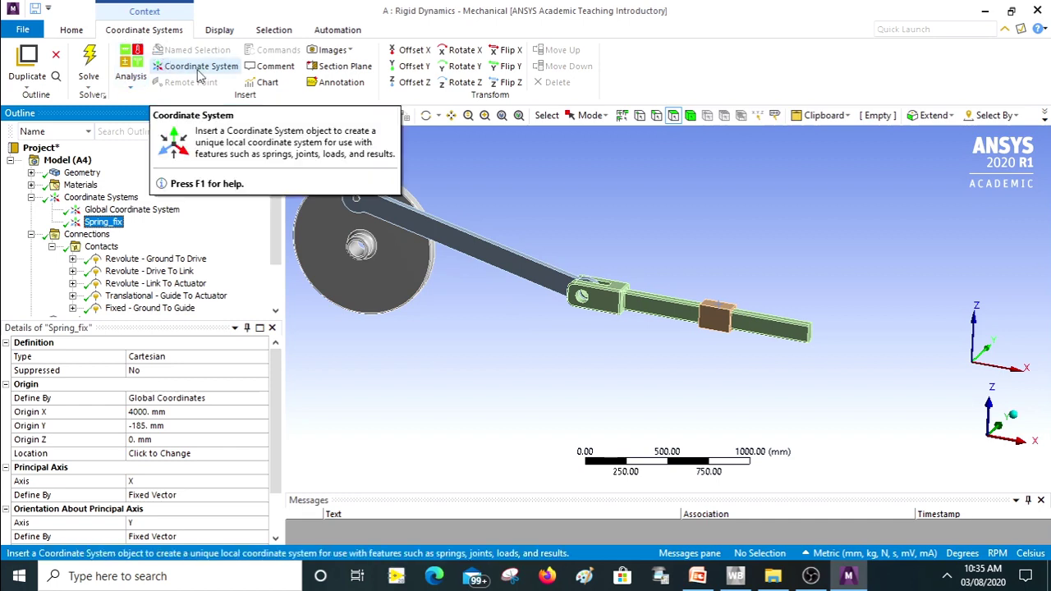
{"action": "left_click", "coordinate": [173, 66]}
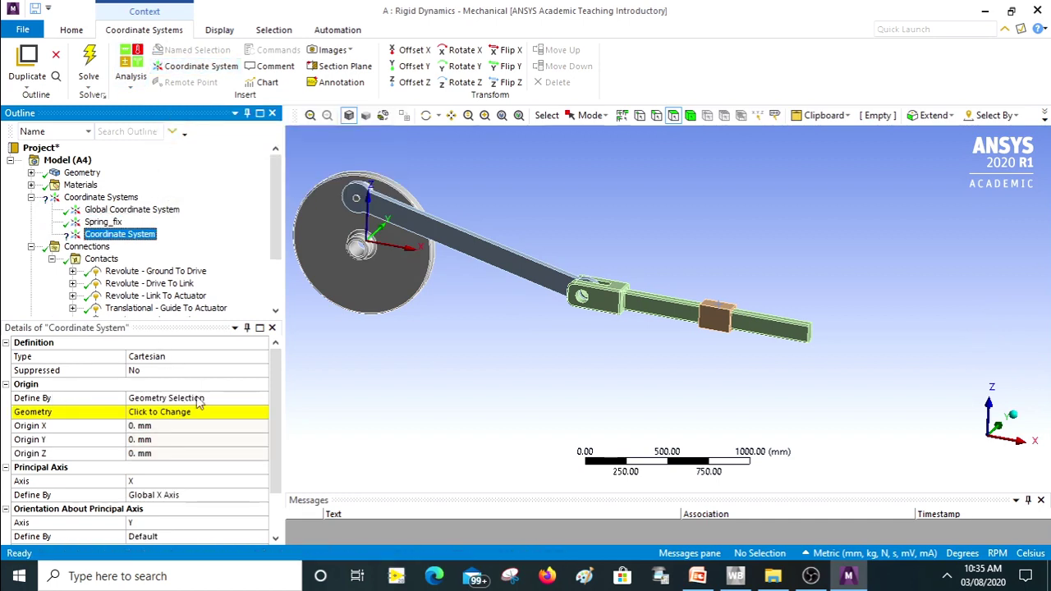
{"action": "left_click", "coordinate": [197, 399]}
{"action": "left_click", "coordinate": [262, 399]}
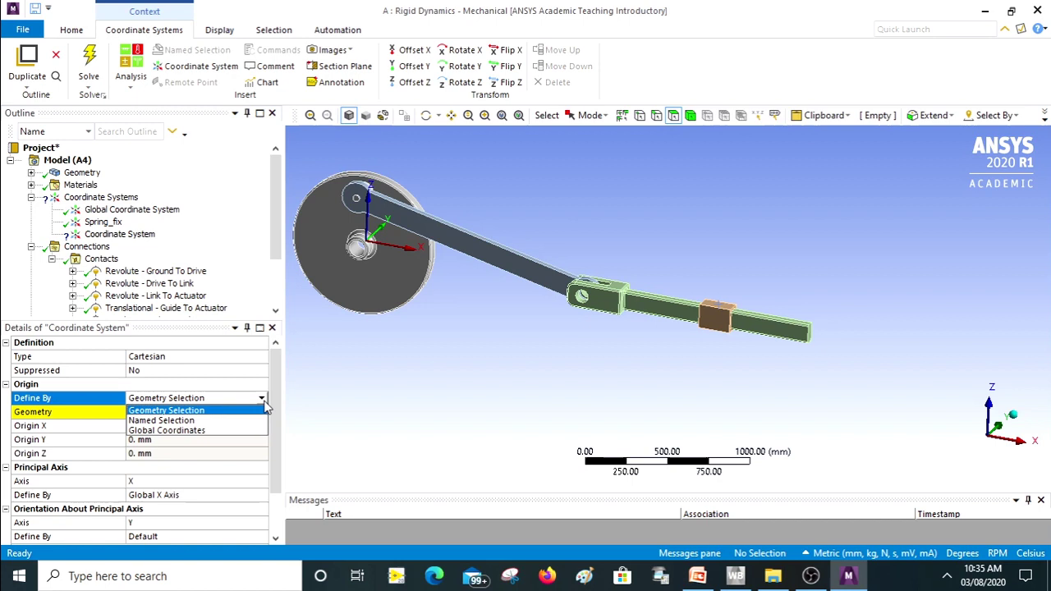
{"action": "left_click", "coordinate": [168, 430]}
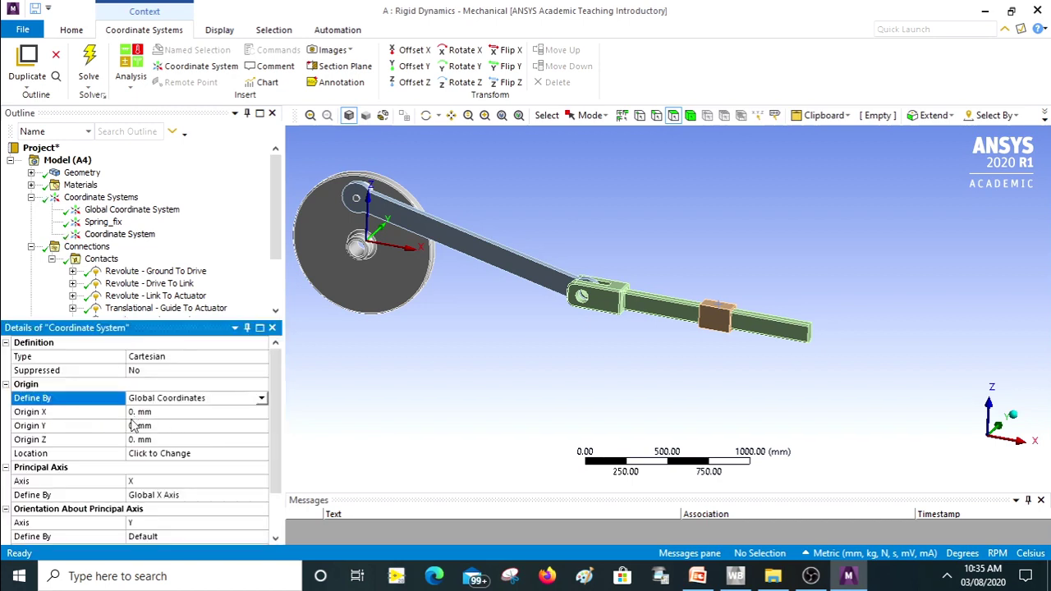
Step: Set the new coordinate system's Origin X to 4000 mm and view the model along the X axis
{"action": "scroll", "coordinate": [609, 361], "scroll_direction": "down", "scroll_amount": 2}
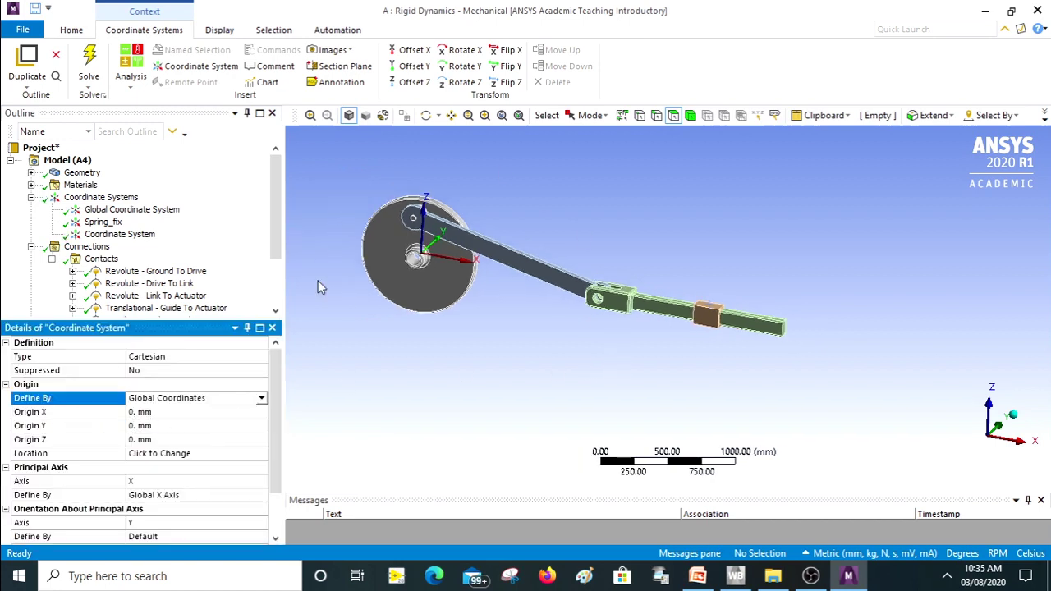
{"action": "middle_click_drag", "start_coordinate": [490, 315], "coordinate": [591, 372], "text": "ctrl"}
{"action": "scroll", "coordinate": [591, 373], "scroll_direction": "up", "scroll_amount": 1}
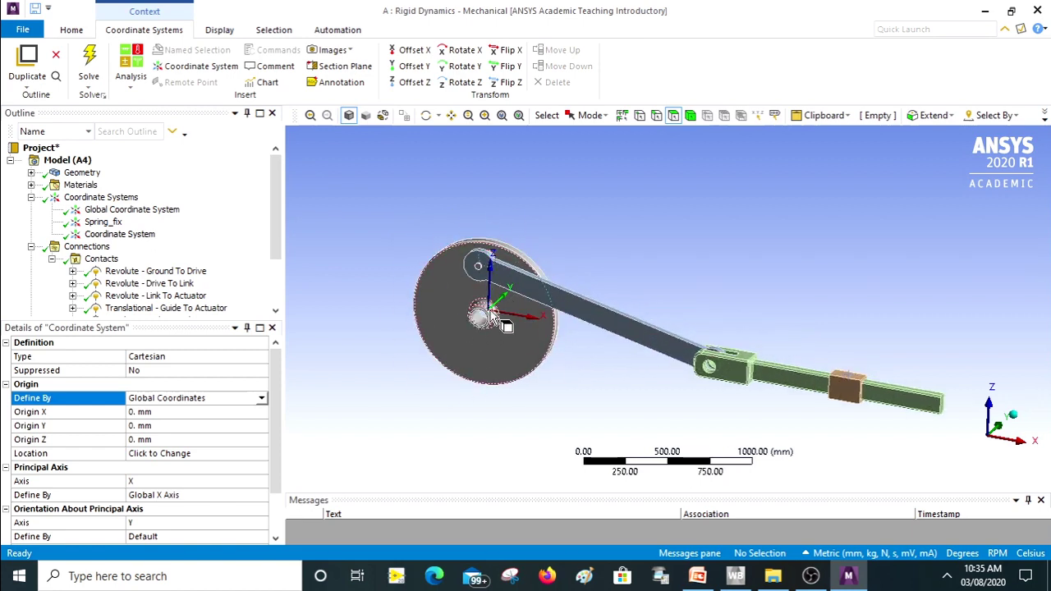
{"action": "left_click", "coordinate": [170, 412]}
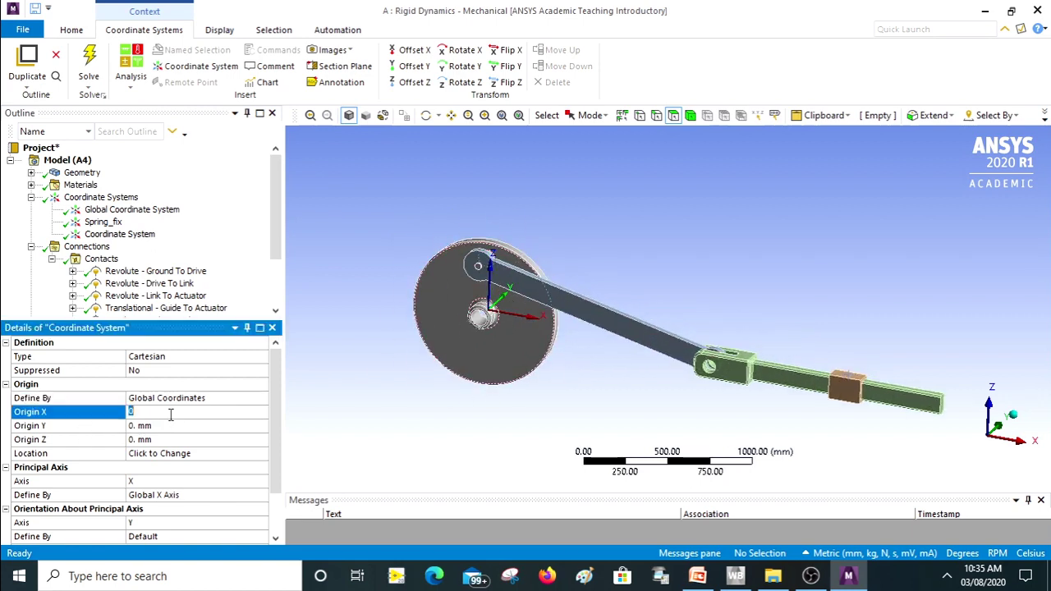
{"action": "type", "text": "4000"}
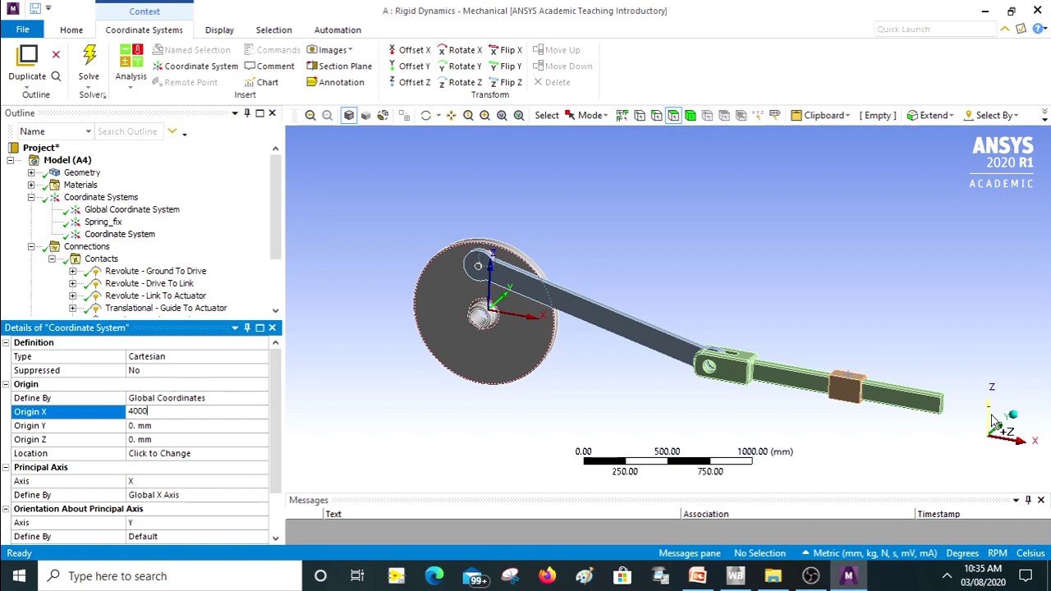
{"action": "key", "text": "Return"}
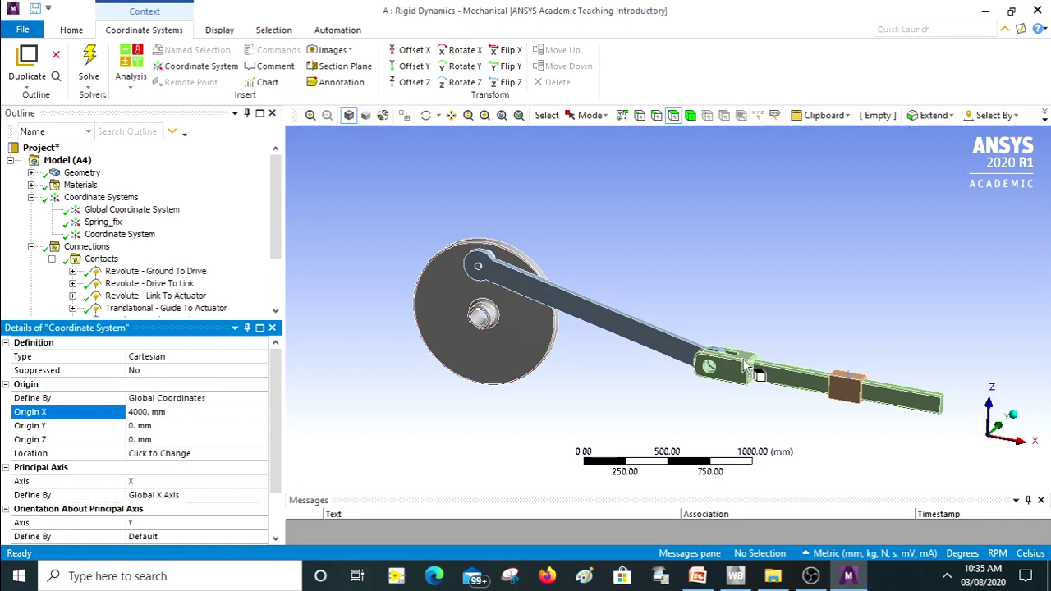
{"action": "scroll", "coordinate": [678, 291], "scroll_direction": "down", "scroll_amount": 2}
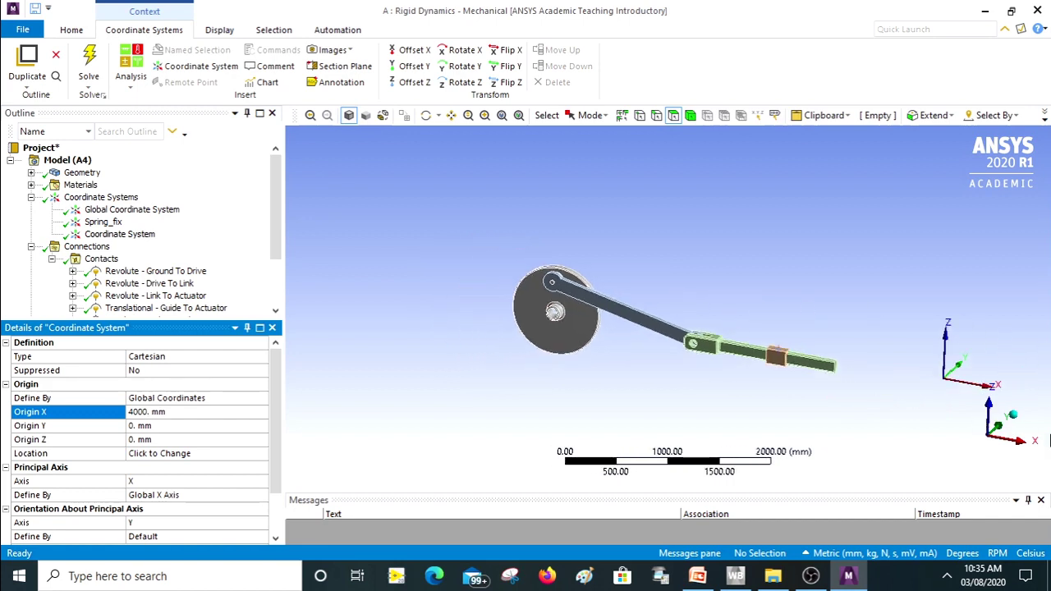
{"action": "left_click", "coordinate": [1016, 444]}
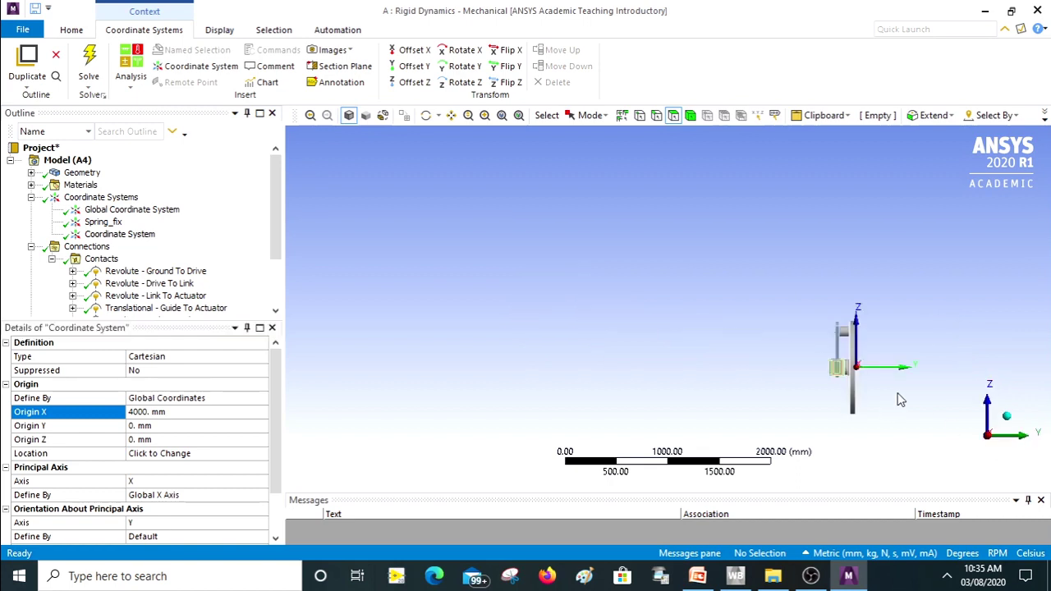
Step: Set the new coordinate system's Origin Y to -185 mm and check its placement on the mechanism
{"action": "scroll", "coordinate": [901, 400], "scroll_direction": "up", "scroll_amount": 2}
{"action": "middle_click_drag", "start_coordinate": [812, 378], "coordinate": [579, 340], "text": "ctrl"}
{"action": "scroll", "coordinate": [647, 342], "scroll_direction": "up", "scroll_amount": 3}
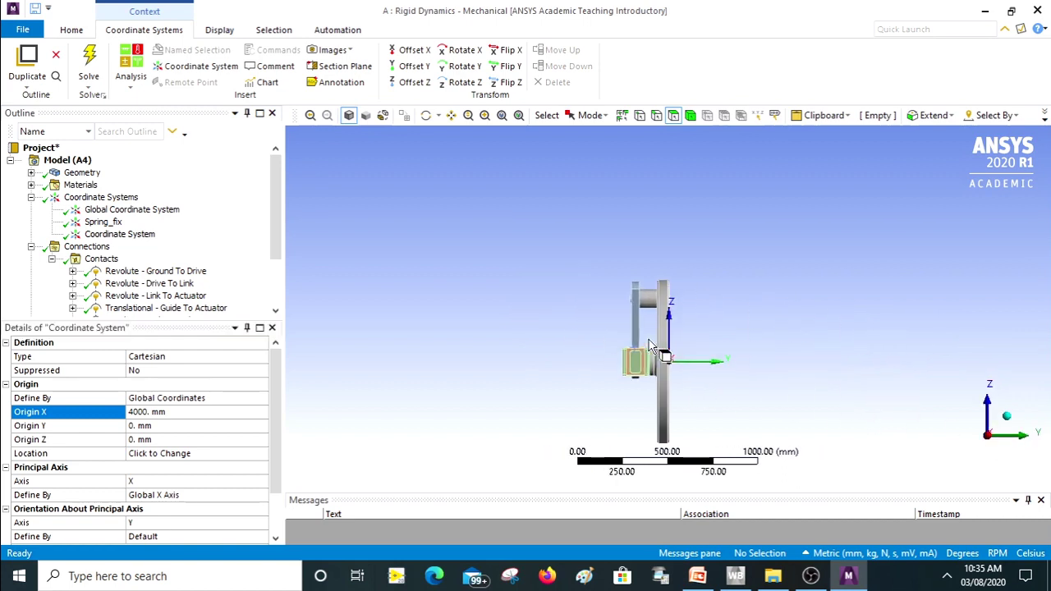
{"action": "scroll", "coordinate": [649, 345], "scroll_direction": "up", "scroll_amount": 1}
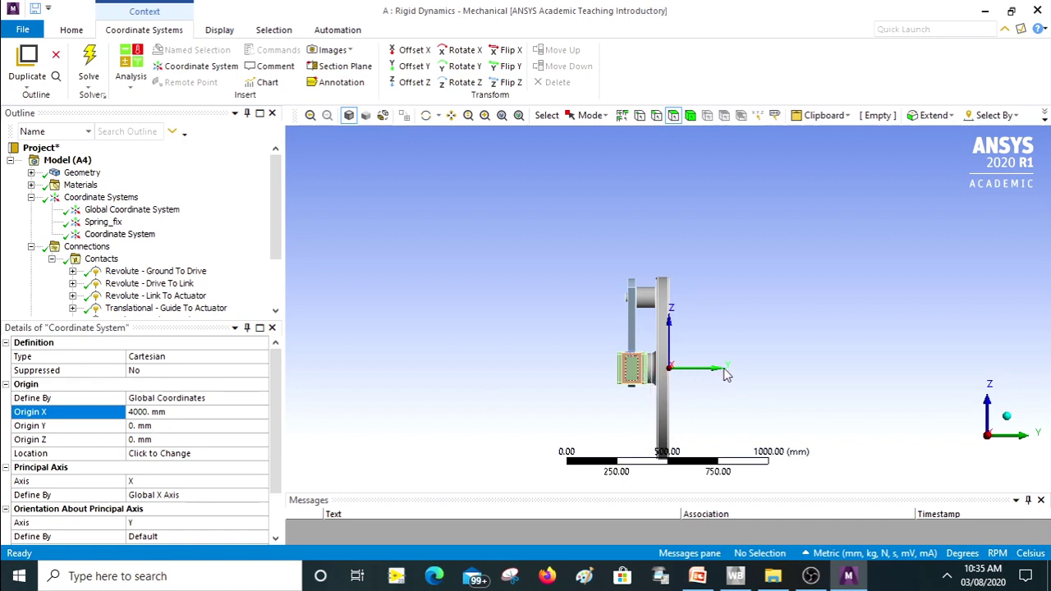
{"action": "left_click", "coordinate": [145, 426]}
{"action": "type", "text": "-18"}
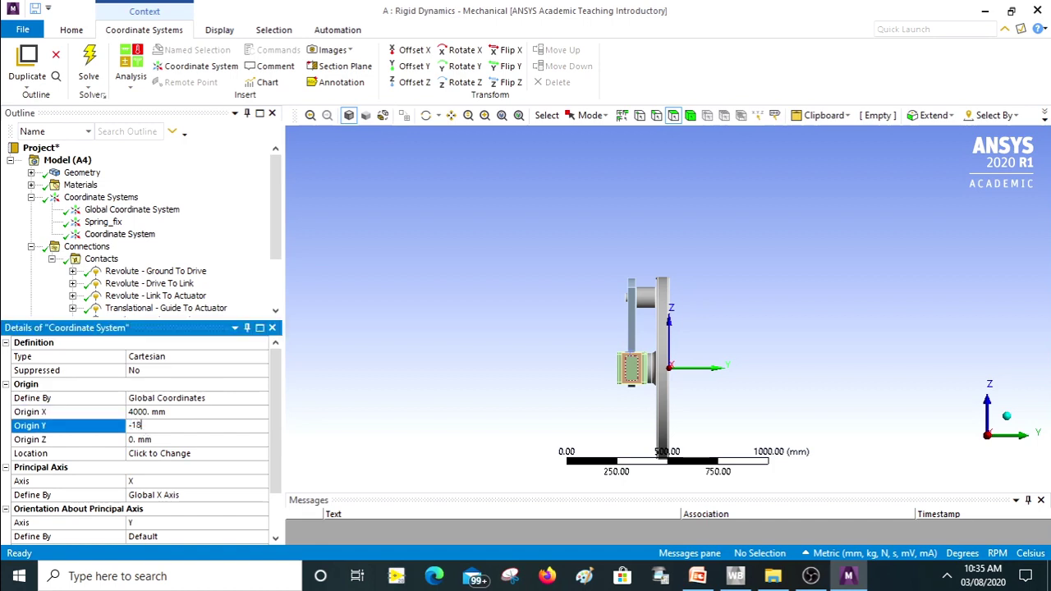
{"action": "type", "text": "0"}
{"action": "key", "text": "Return"}
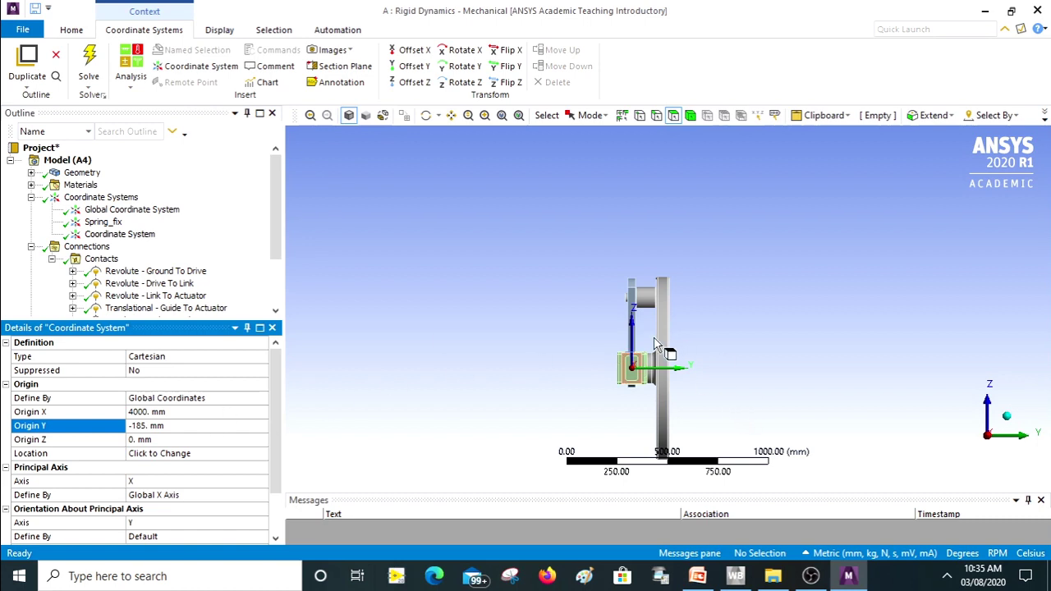
{"action": "scroll", "coordinate": [655, 343], "scroll_direction": "up", "scroll_amount": 2}
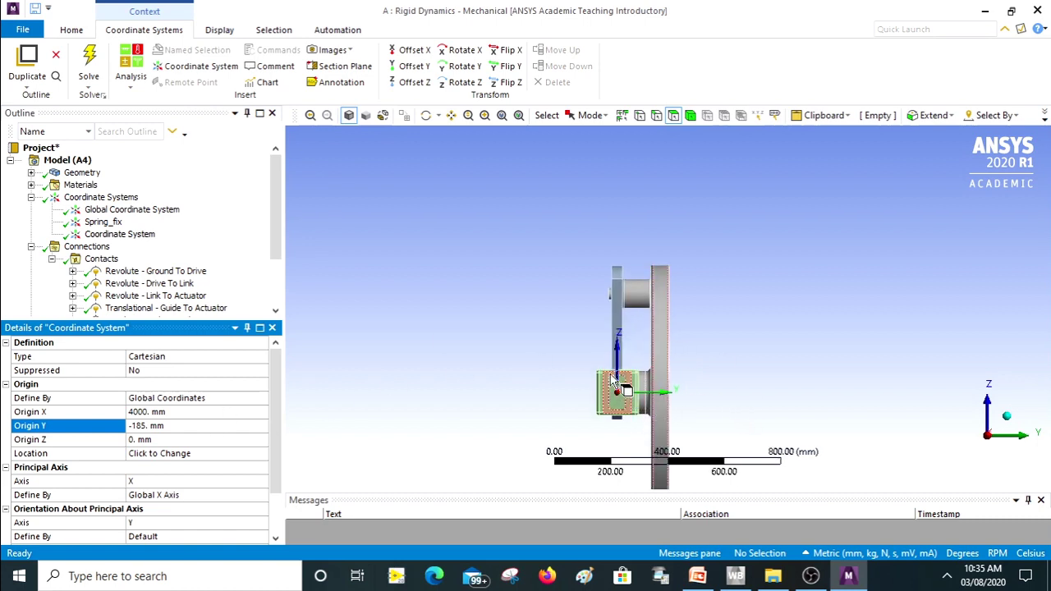
{"action": "scroll", "coordinate": [528, 331], "scroll_direction": "down", "scroll_amount": 2}
{"action": "middle_click_drag", "start_coordinate": [528, 331], "coordinate": [628, 349]}
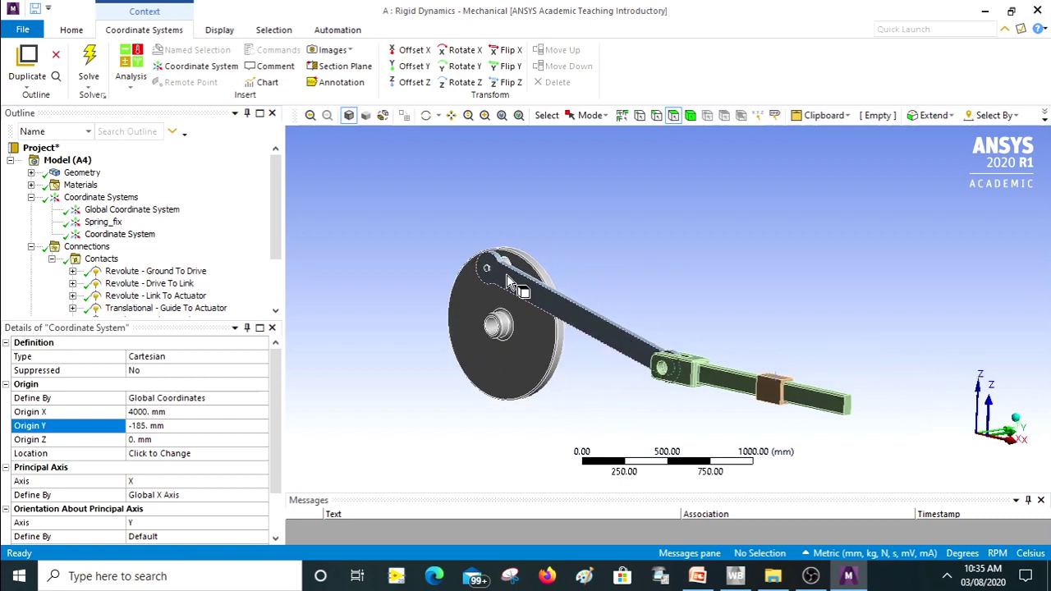
Step: Delete the extra coordinate system listed below Spring_fix
{"action": "right_click", "coordinate": [107, 236]}
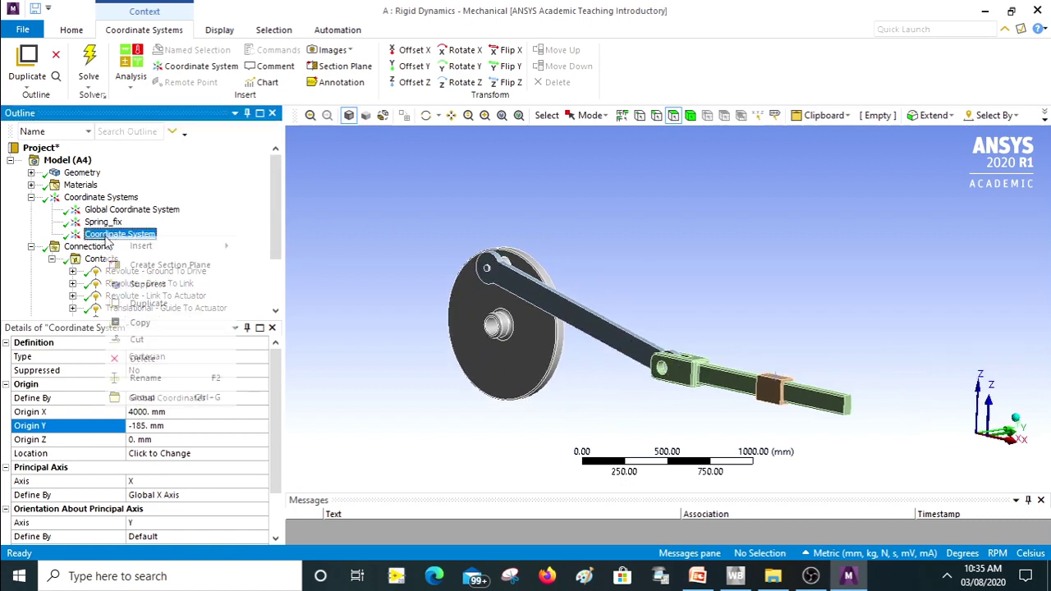
{"action": "left_click", "coordinate": [136, 361]}
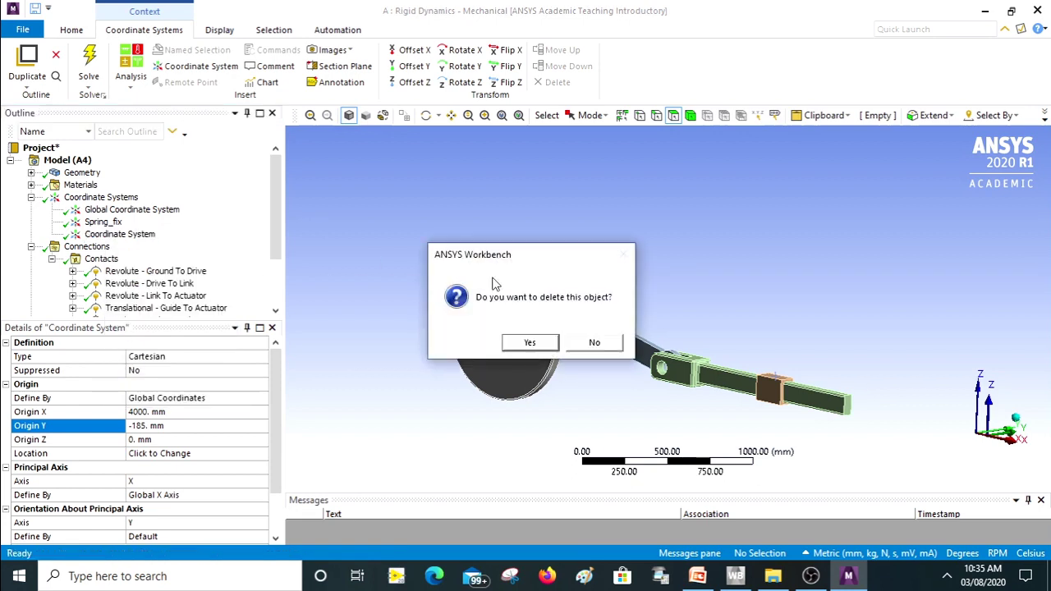
{"action": "left_click", "coordinate": [529, 344]}
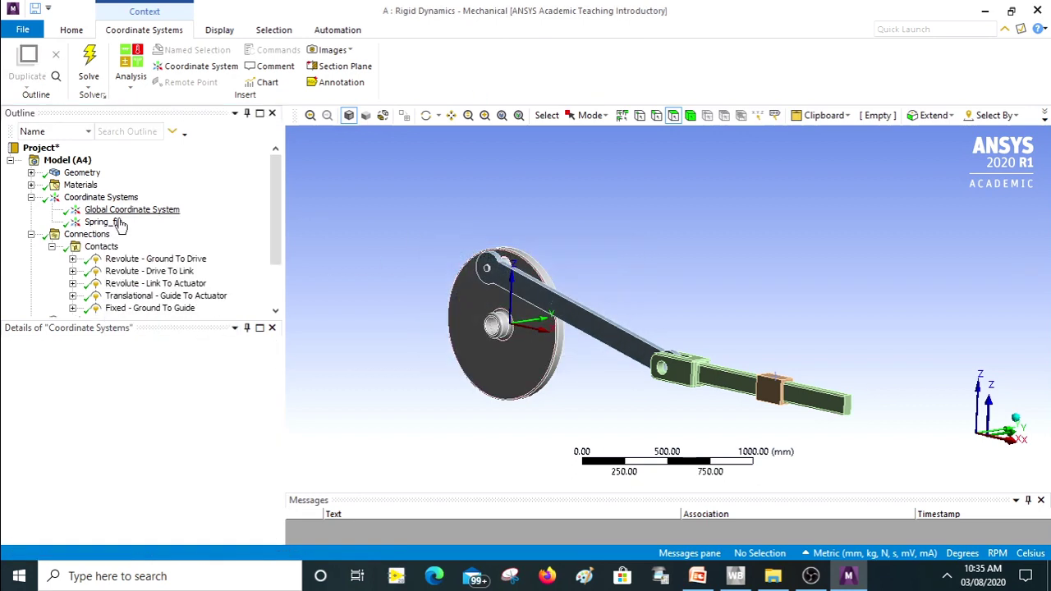
Step: Add a body-to-ground spring to the model's connections
{"action": "left_click", "coordinate": [95, 247]}
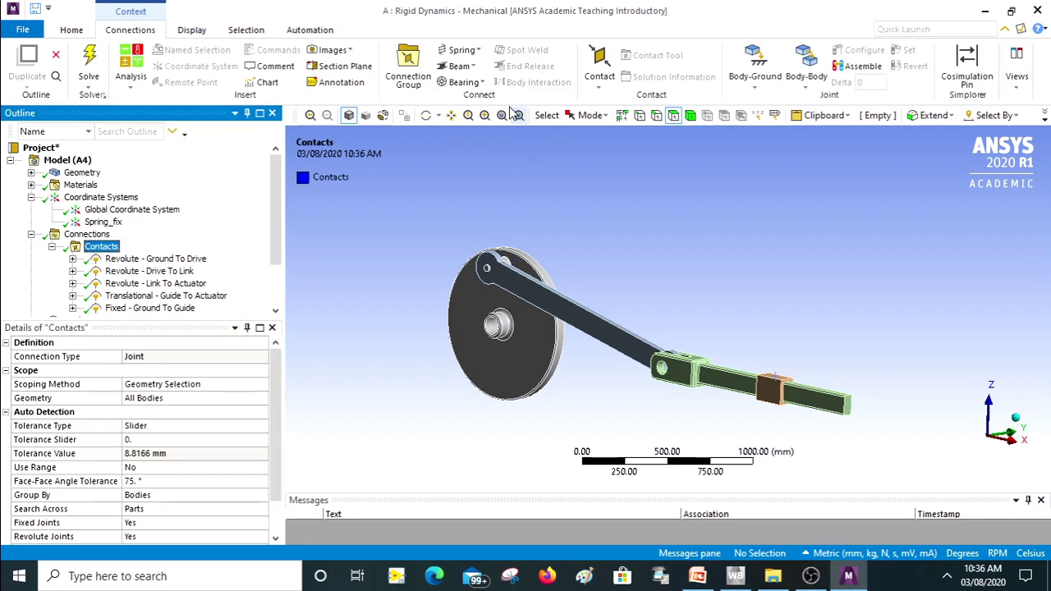
{"action": "left_click", "coordinate": [478, 51]}
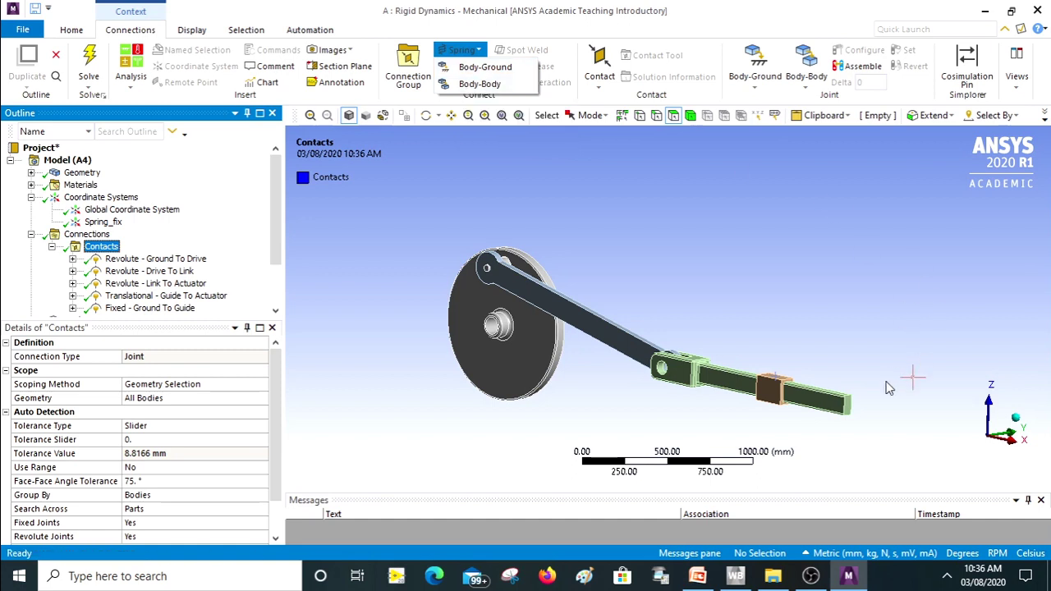
{"action": "left_click", "coordinate": [484, 68]}
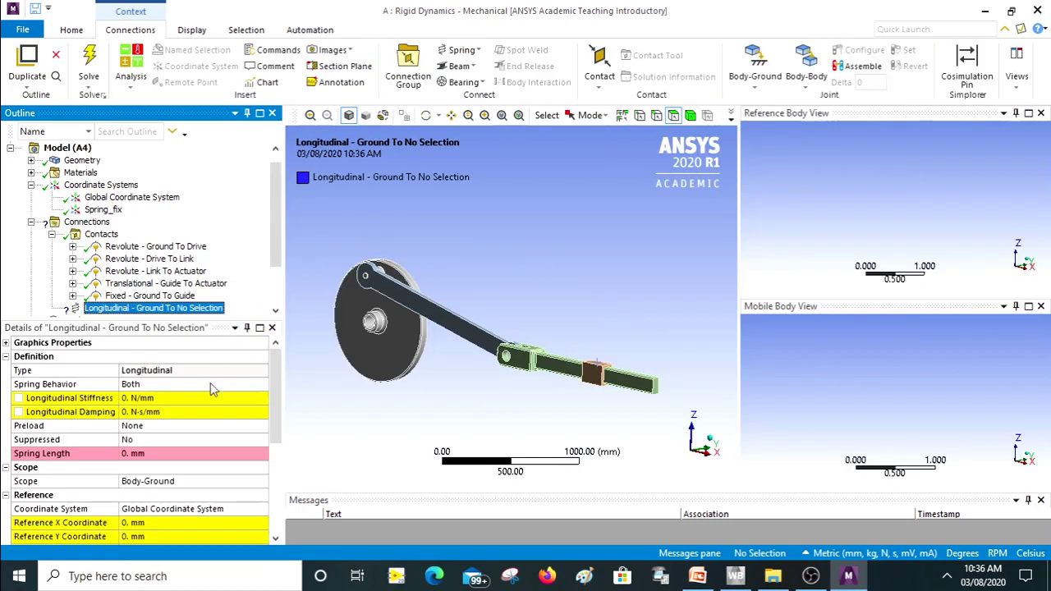
Step: Set the spring's longitudinal stiffness to 0.005 N/mm and its longitudinal damping to 0.01 N·s/mm
{"action": "left_click", "coordinate": [147, 399]}
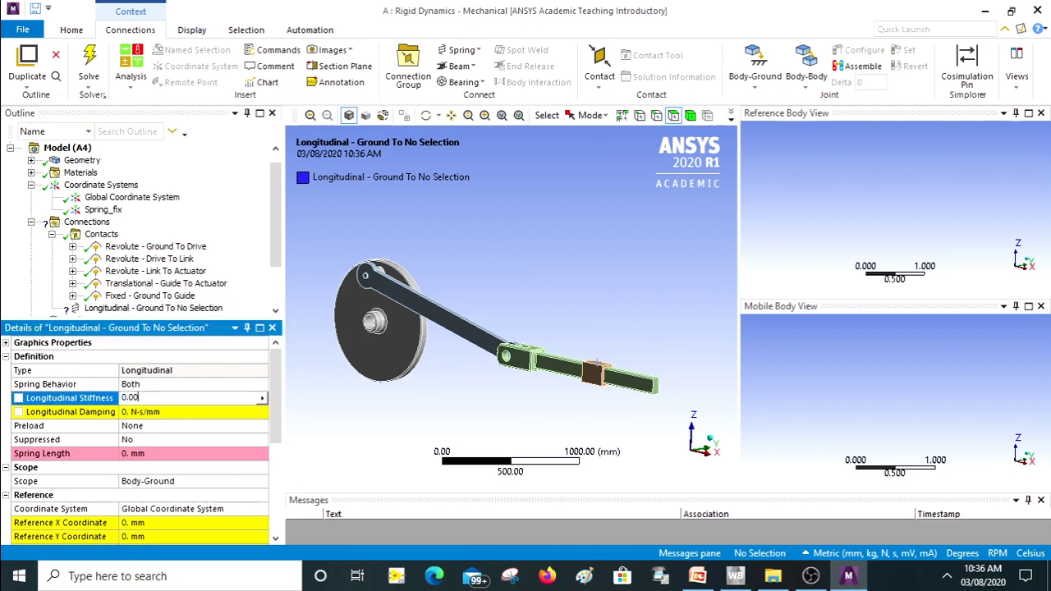
{"action": "key", "text": "Return"}
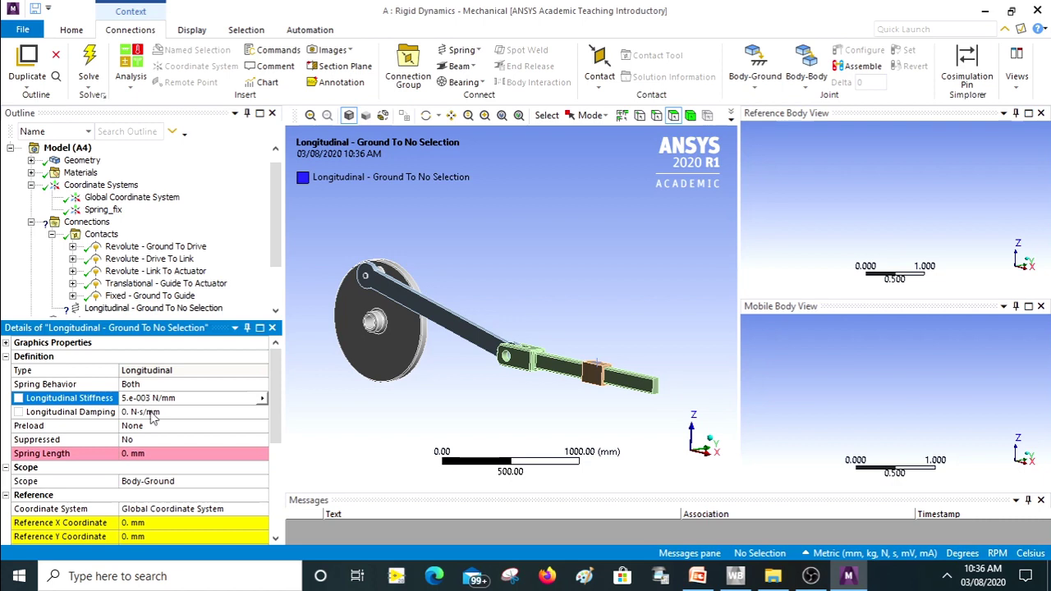
{"action": "left_click", "coordinate": [152, 412]}
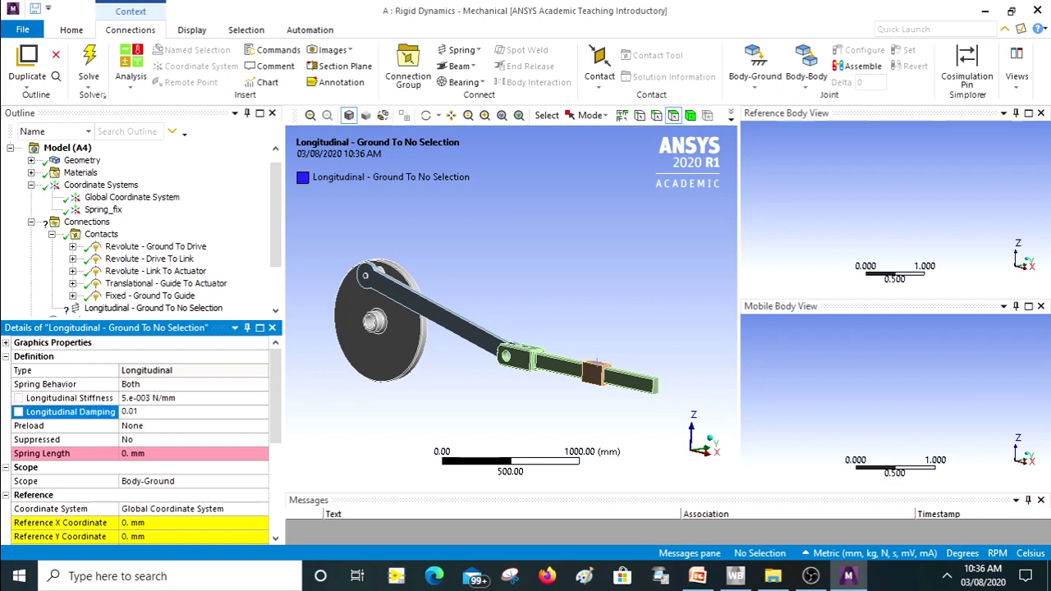
{"action": "key", "text": "Return"}
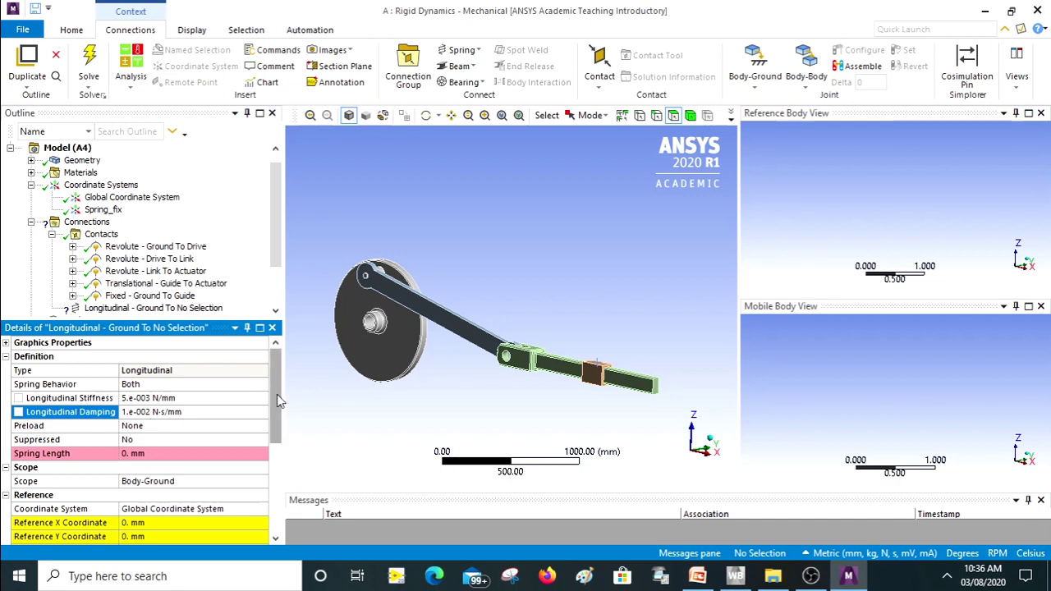
Step: Set the spring's reference coordinate system to Spring_fix
{"action": "scroll", "coordinate": [181, 415], "scroll_direction": "down", "scroll_amount": 2}
{"action": "left_click", "coordinate": [184, 424]}
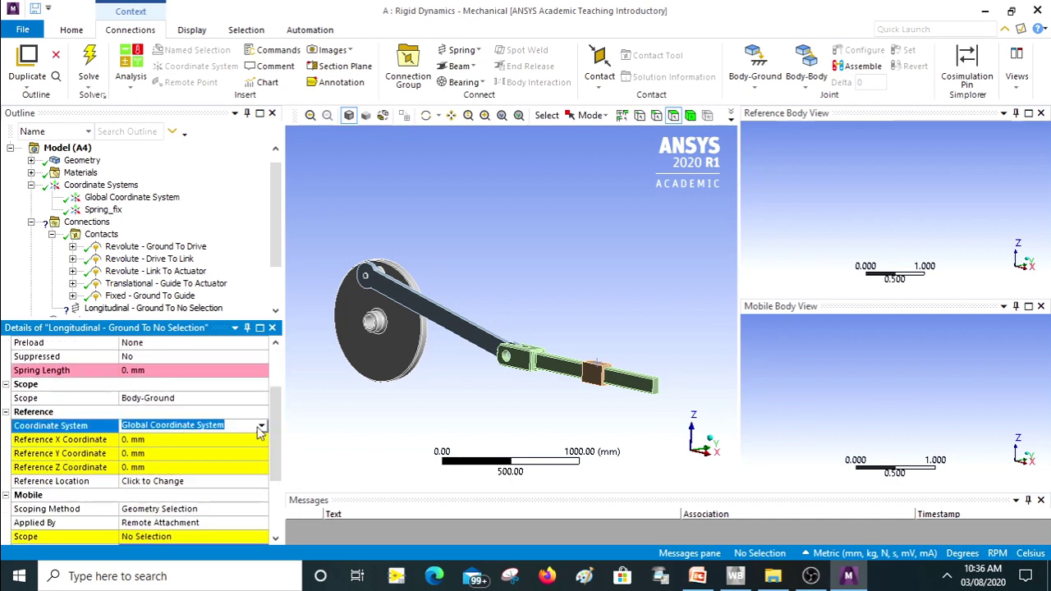
{"action": "left_click", "coordinate": [260, 427]}
{"action": "left_click", "coordinate": [146, 448]}
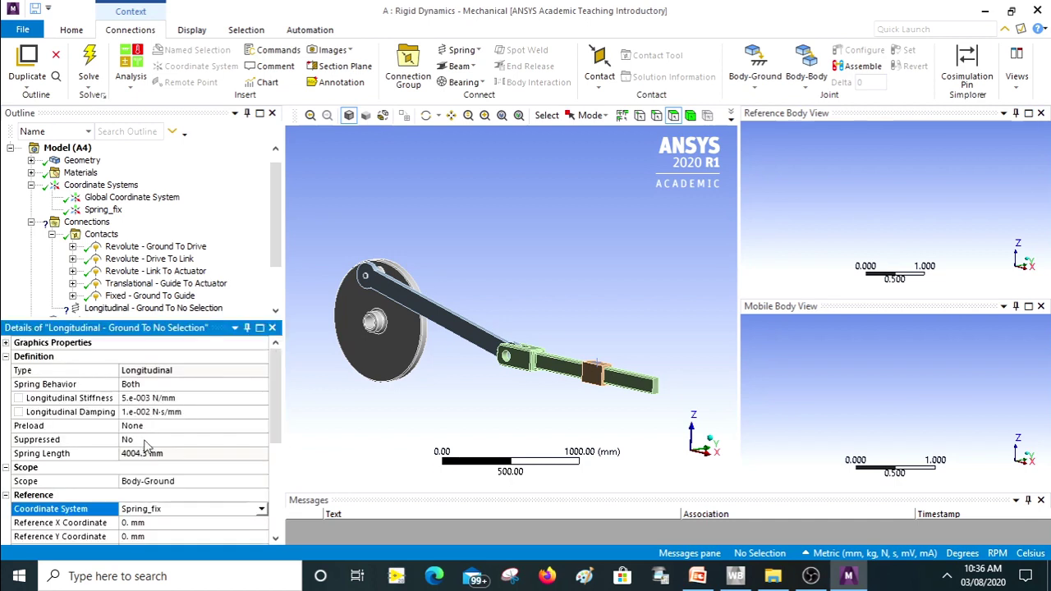
Step: Scope the mobile side of the spring to the free end face of the actuator bar
{"action": "left_click_drag", "start_coordinate": [276, 410], "coordinate": [267, 468]}
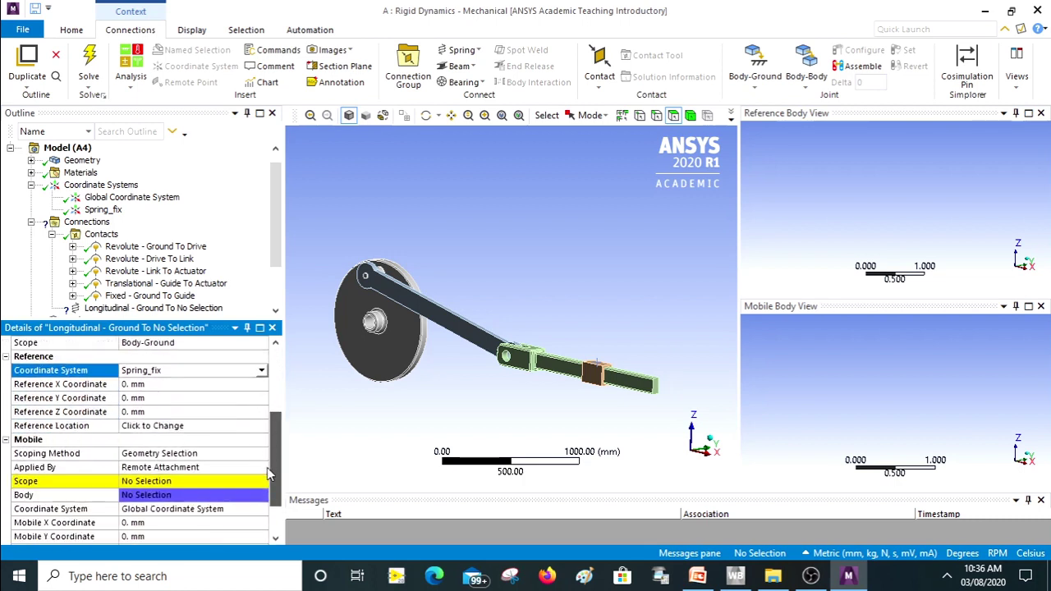
{"action": "left_click", "coordinate": [137, 460]}
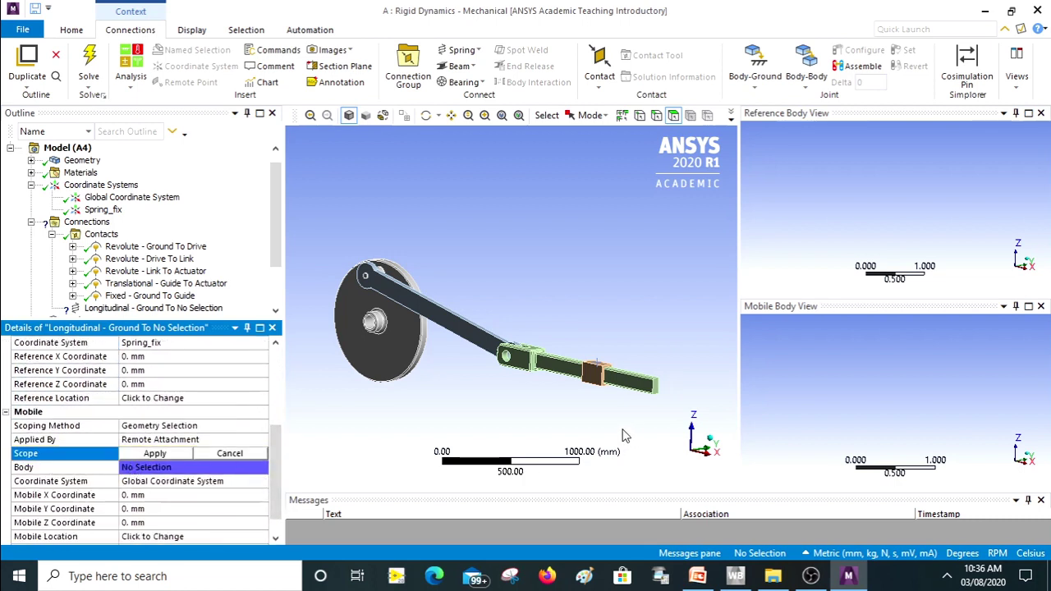
{"action": "scroll", "coordinate": [579, 345], "scroll_direction": "up", "scroll_amount": 4}
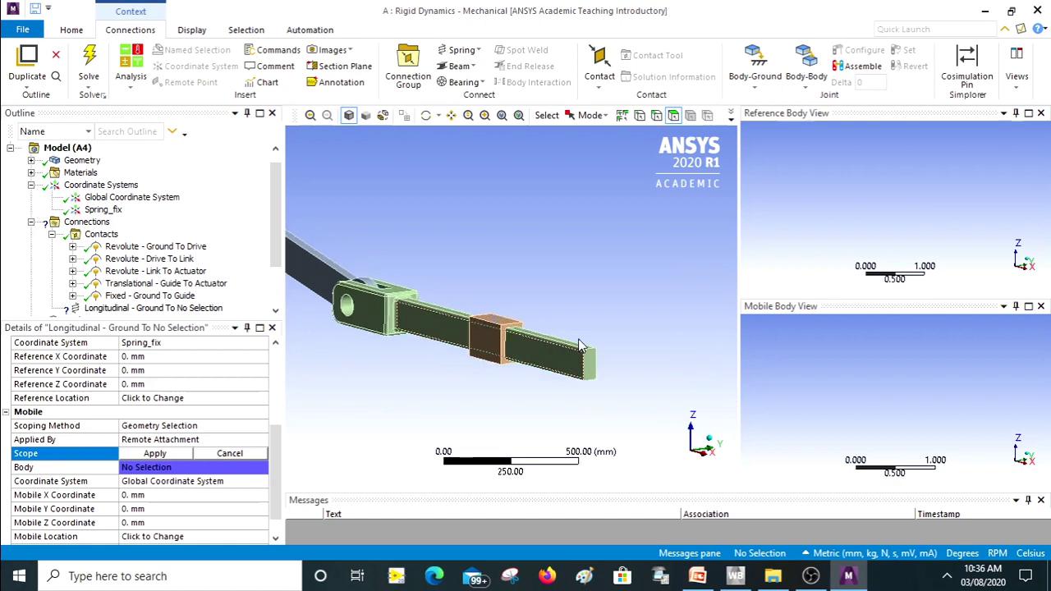
{"action": "left_click", "coordinate": [590, 368]}
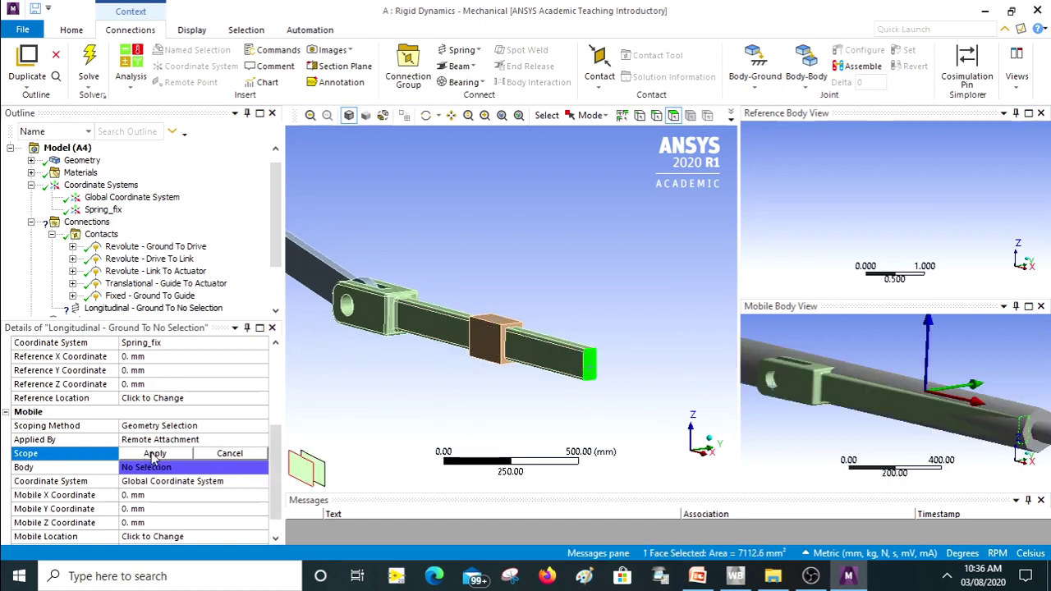
{"action": "left_click", "coordinate": [153, 454]}
{"action": "scroll", "coordinate": [523, 337], "scroll_direction": "down", "scroll_amount": 4}
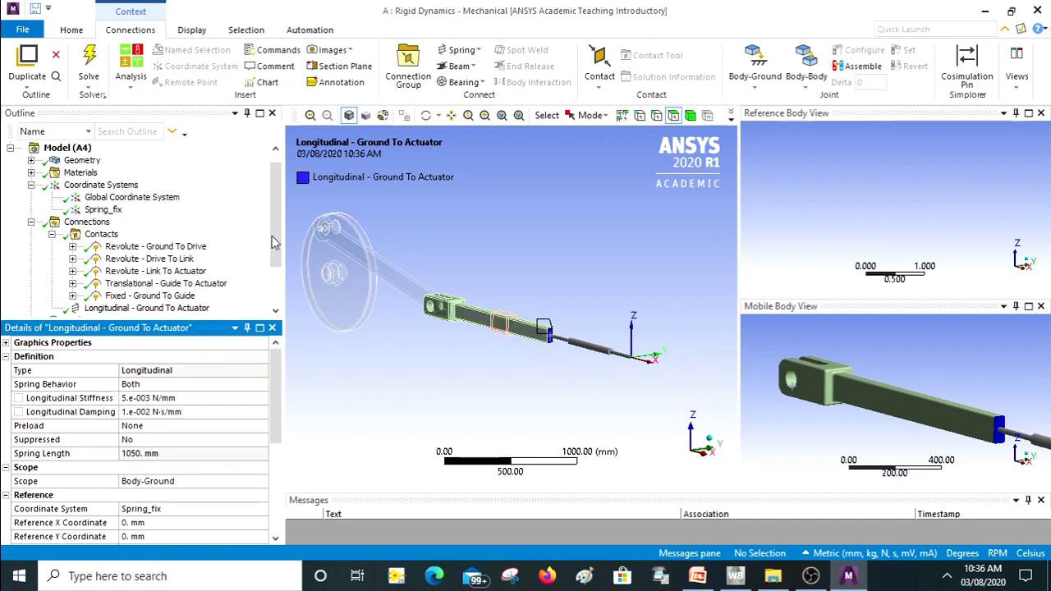
Step: Set the number of steps in the transient Analysis Settings to 4
{"action": "left_click_drag", "start_coordinate": [275, 236], "coordinate": [275, 273]}
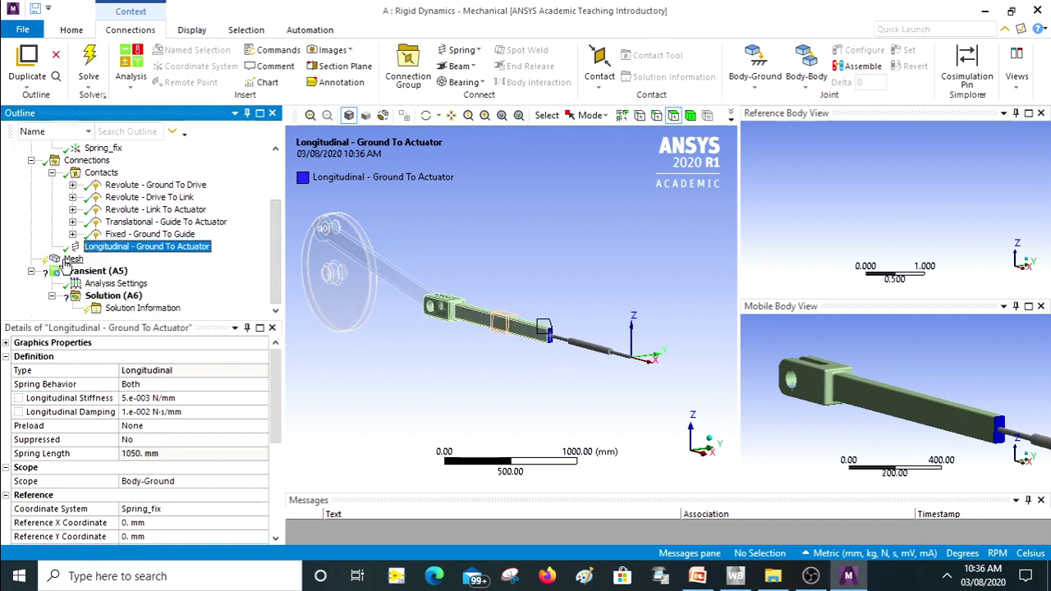
{"action": "left_click", "coordinate": [90, 271]}
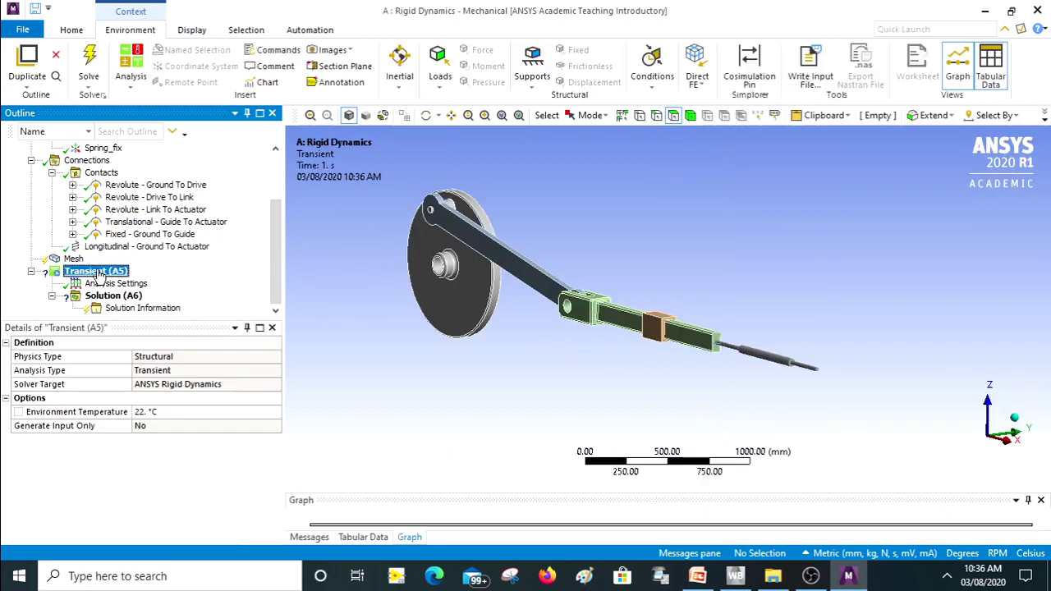
{"action": "left_click", "coordinate": [102, 284]}
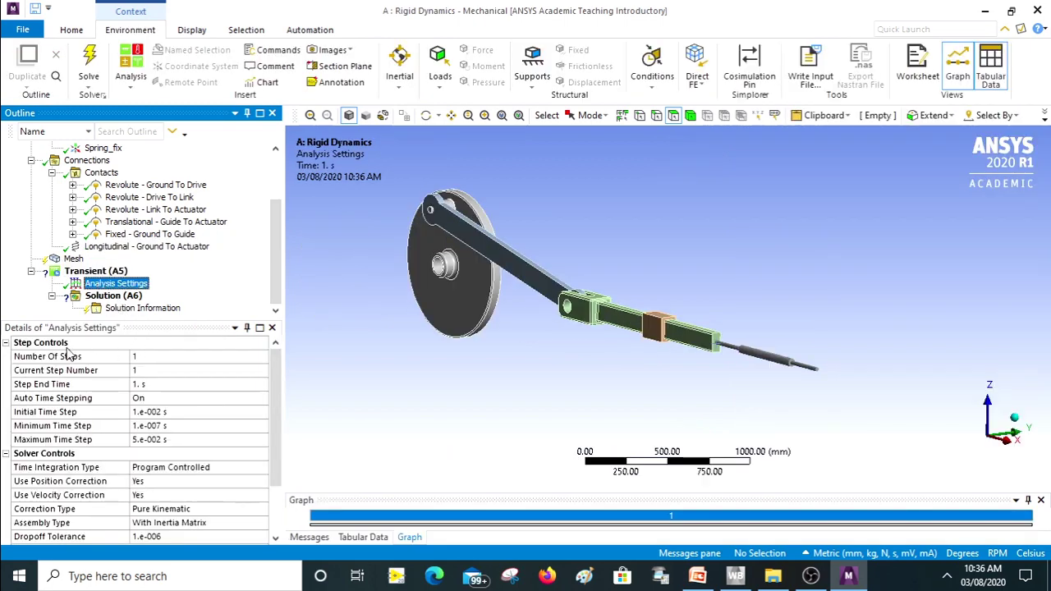
{"action": "left_click", "coordinate": [142, 358]}
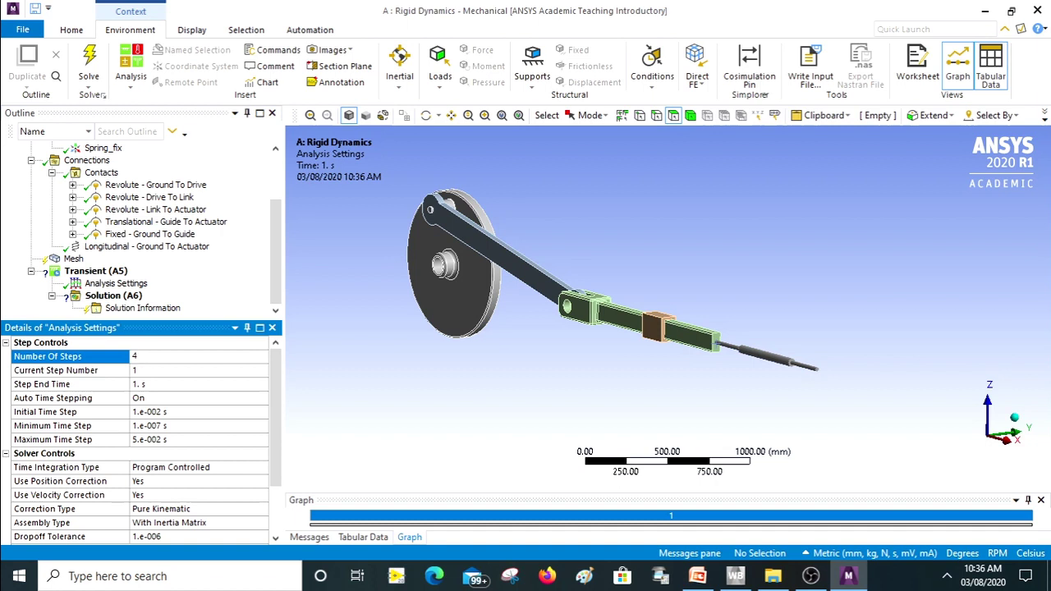
{"action": "key", "text": "Return"}
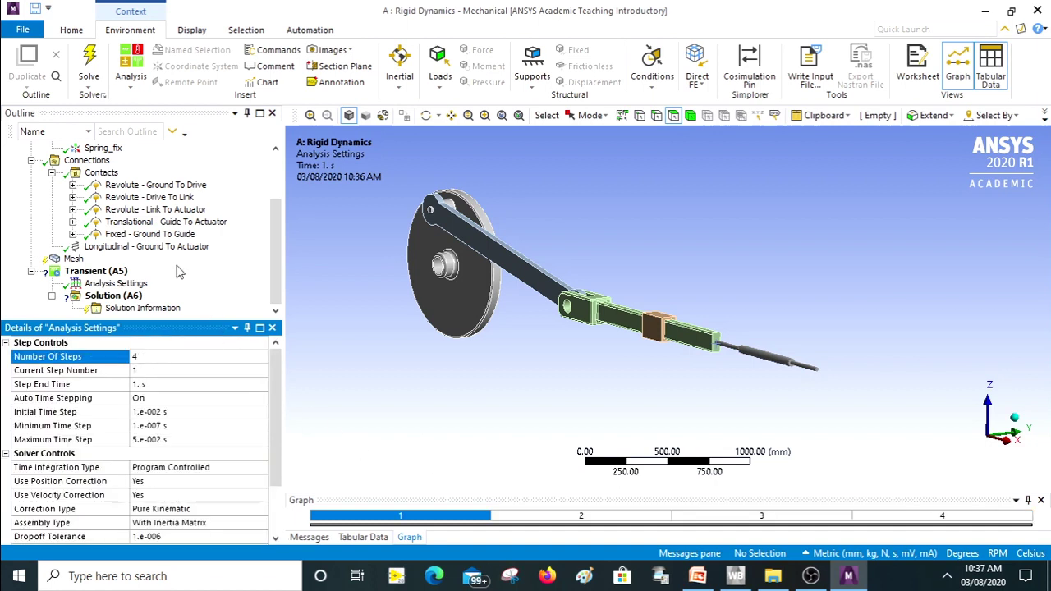
Step: Insert a joint load into the transient analysis and assign it to the Revolute - Ground To Drive joint
{"action": "right_click", "coordinate": [119, 291]}
{"action": "mouse_move", "coordinate": [156, 295]}
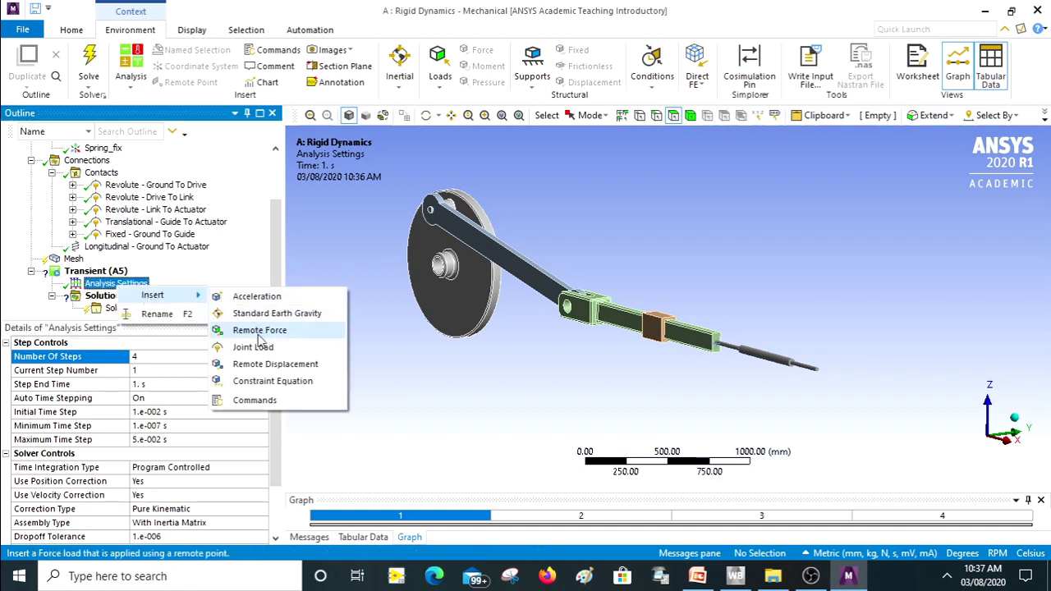
{"action": "left_click", "coordinate": [254, 347]}
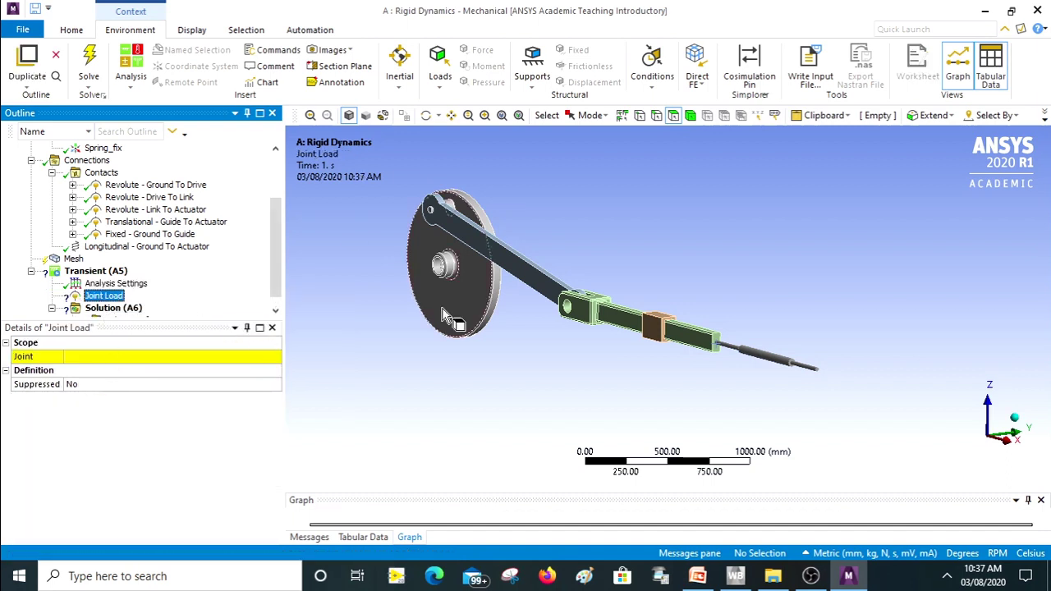
{"action": "middle_click_drag", "start_coordinate": [531, 323], "coordinate": [553, 324]}
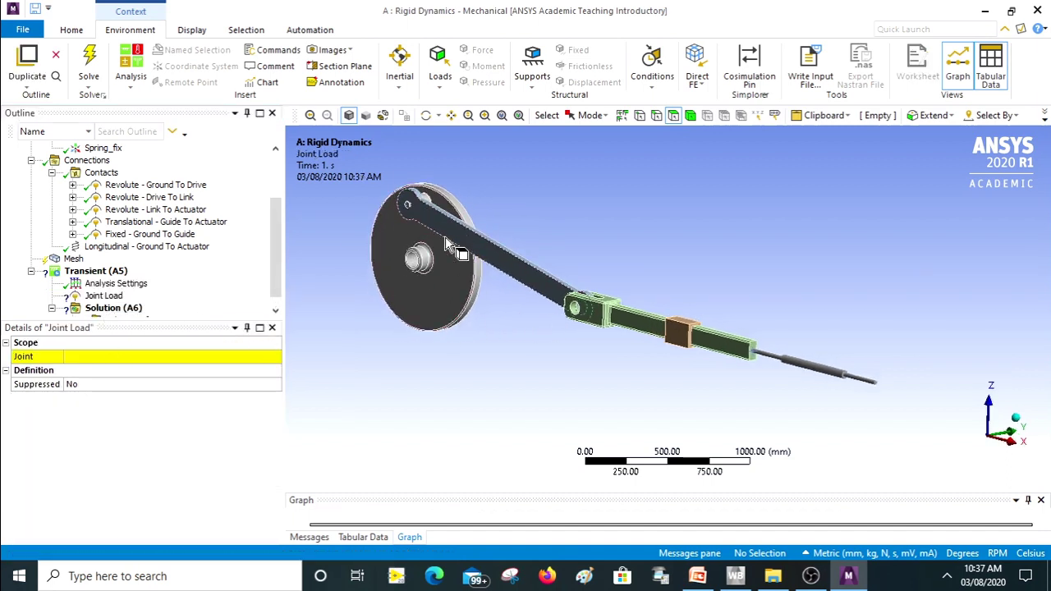
{"action": "left_click", "coordinate": [94, 356]}
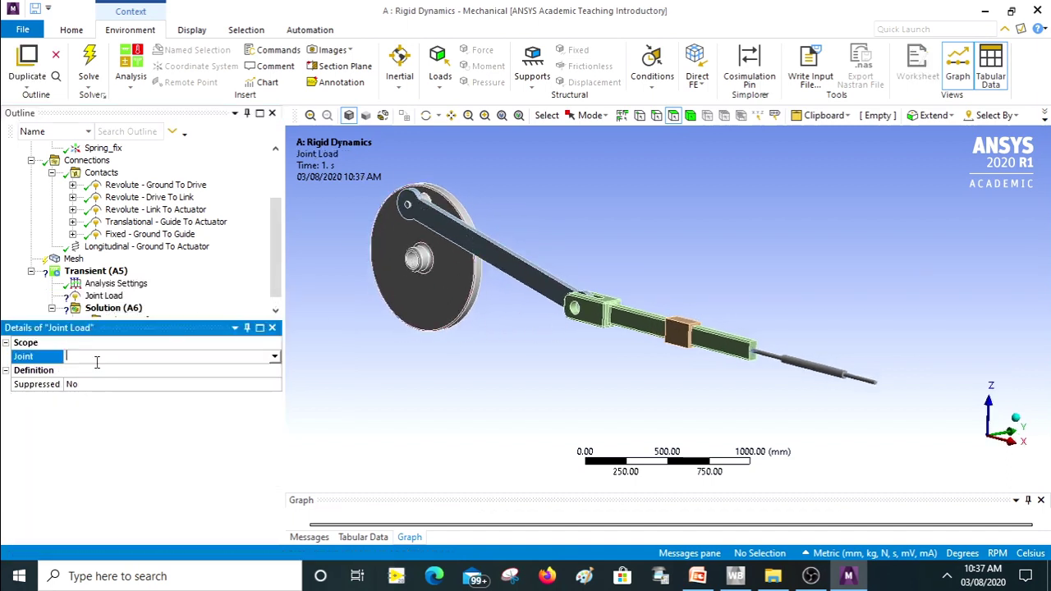
{"action": "left_click", "coordinate": [275, 356]}
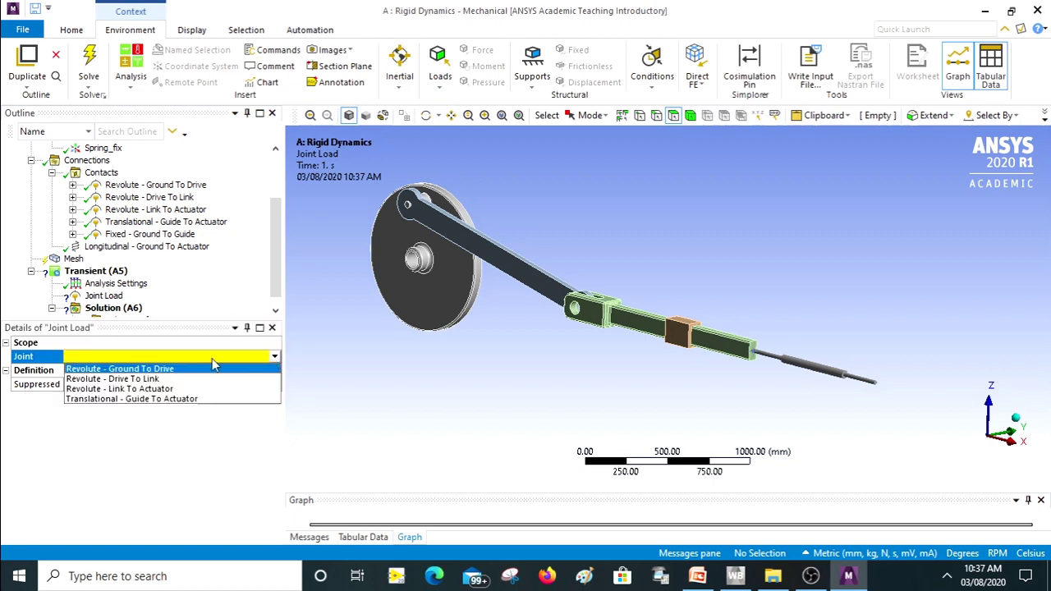
{"action": "left_click", "coordinate": [154, 369]}
Step: Set the type of the joint load on the Revolute - Ground To Drive joint to Rotational Velocity
{"action": "middle_click_drag", "start_coordinate": [533, 322], "coordinate": [598, 320]}
{"action": "middle_click_drag", "start_coordinate": [481, 307], "coordinate": [636, 345], "text": "ctrl"}
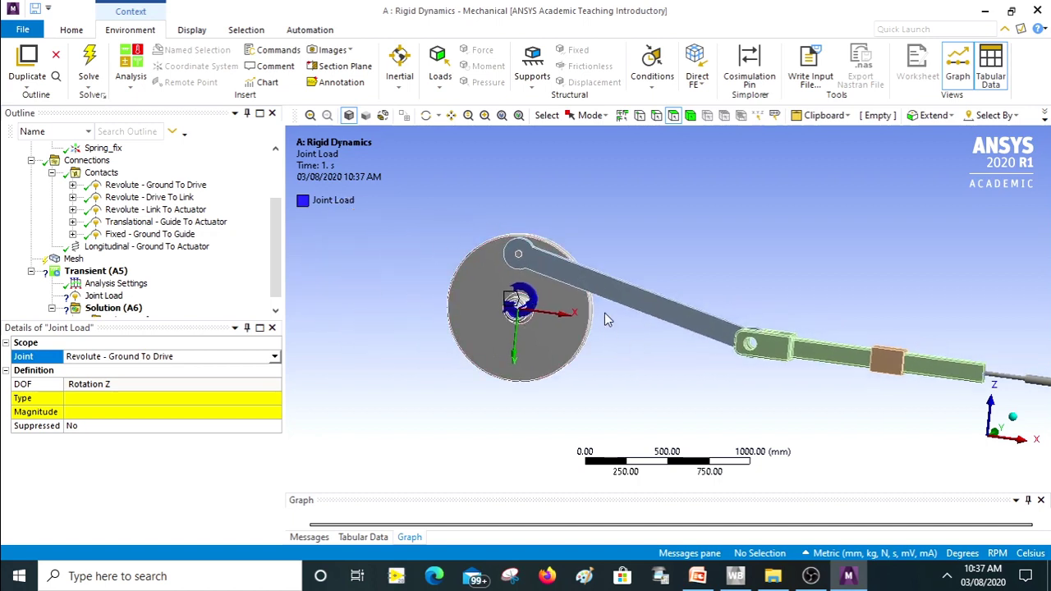
{"action": "left_click", "coordinate": [124, 401]}
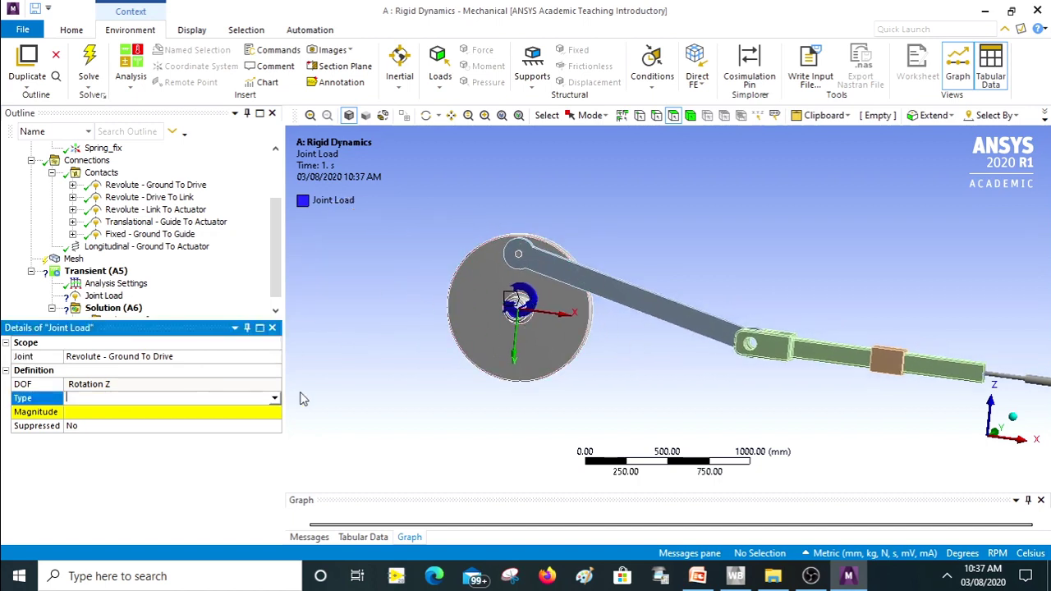
{"action": "left_click", "coordinate": [275, 399]}
{"action": "left_click", "coordinate": [104, 420]}
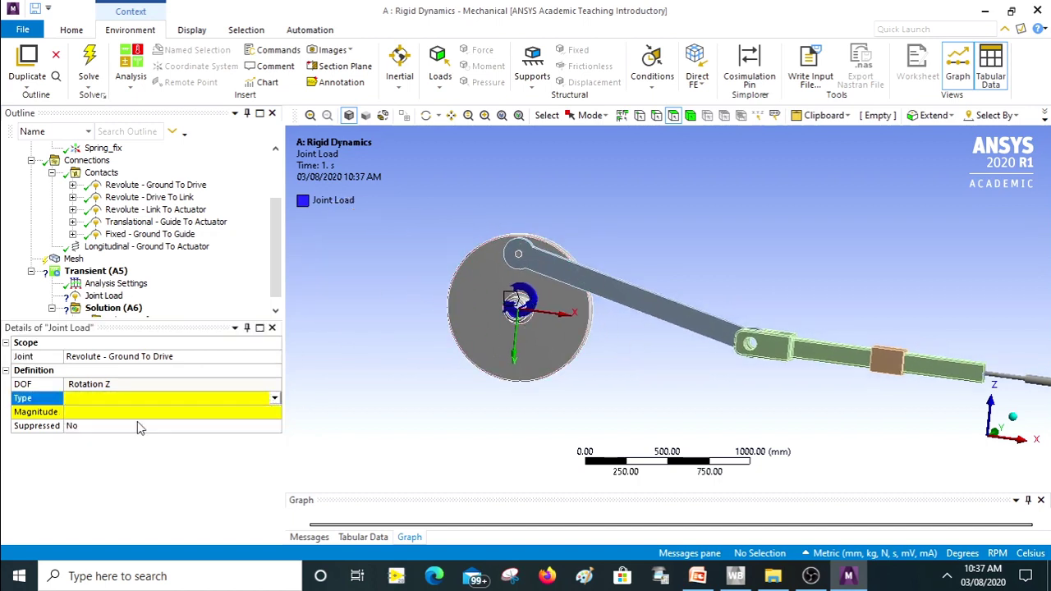
Step: Check that the rotational velocity unit is RPM and set the joint load's magnitude to 30 RPM
{"action": "left_click", "coordinate": [99, 414]}
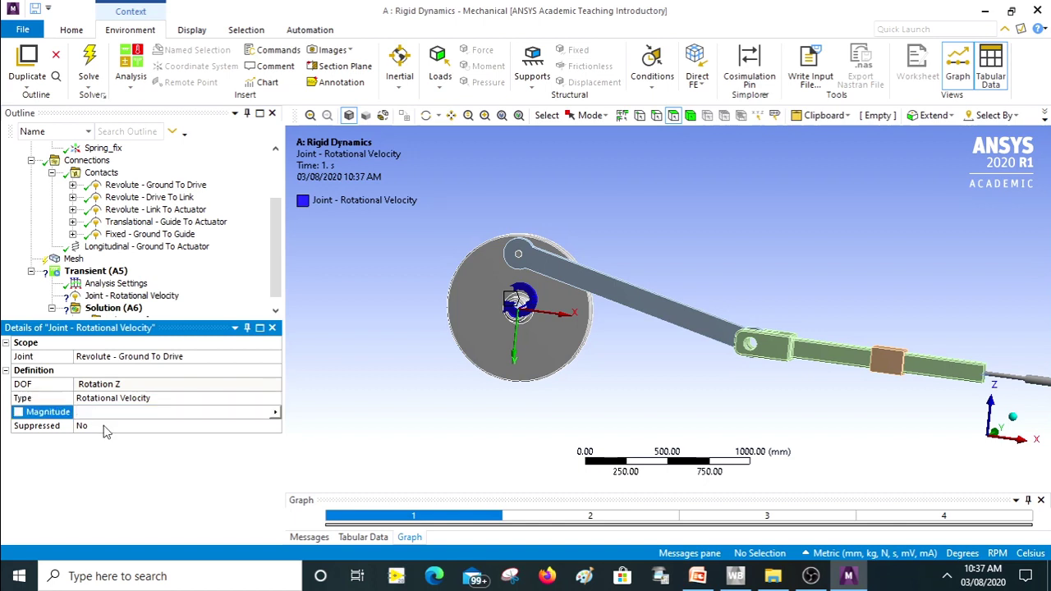
{"action": "left_click", "coordinate": [71, 30]}
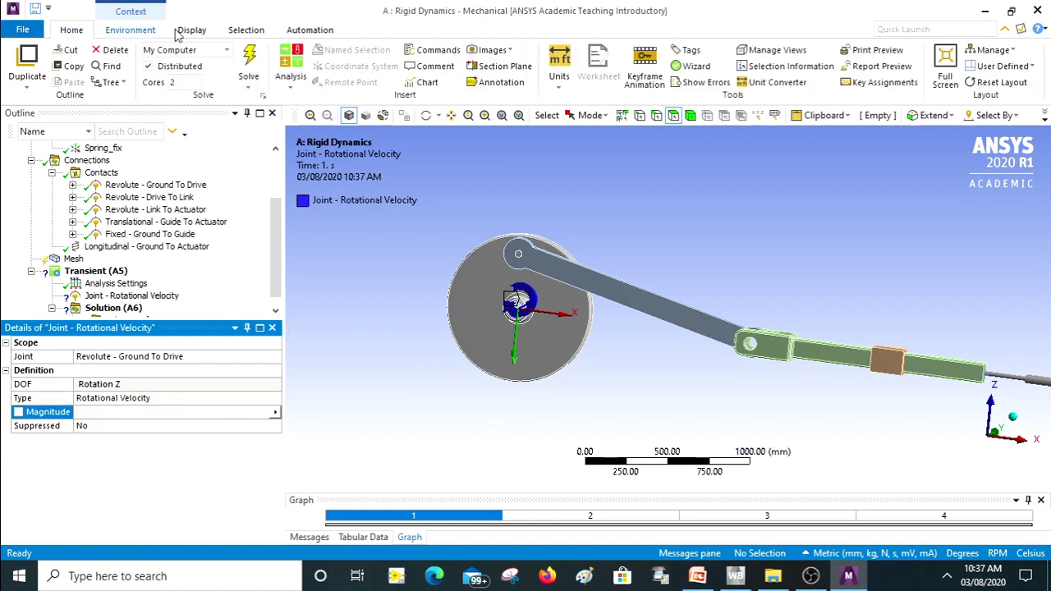
{"action": "left_click", "coordinate": [559, 70]}
{"action": "left_click", "coordinate": [570, 346]}
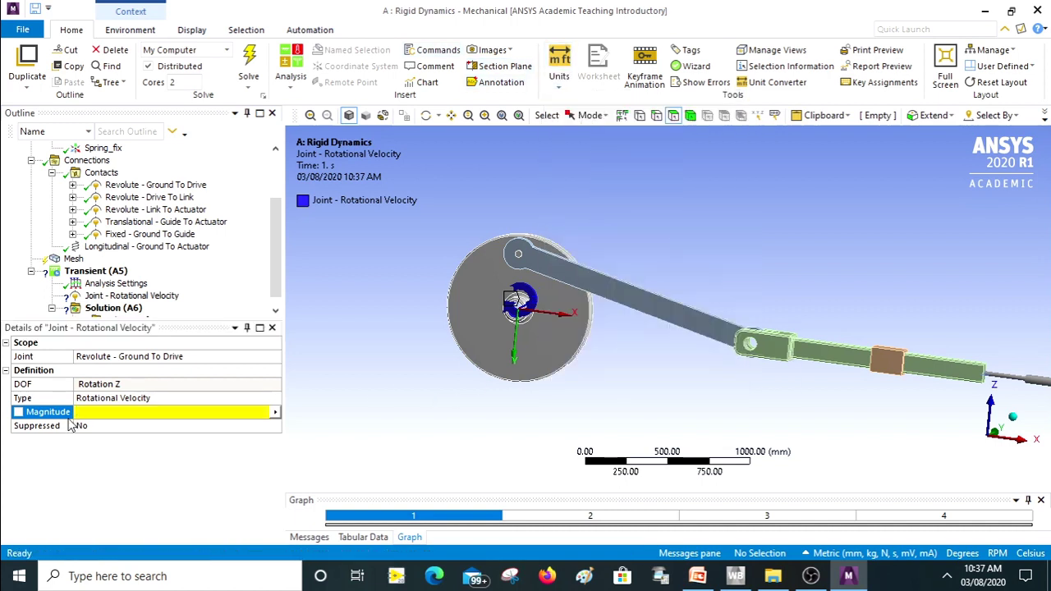
{"action": "left_click", "coordinate": [113, 412]}
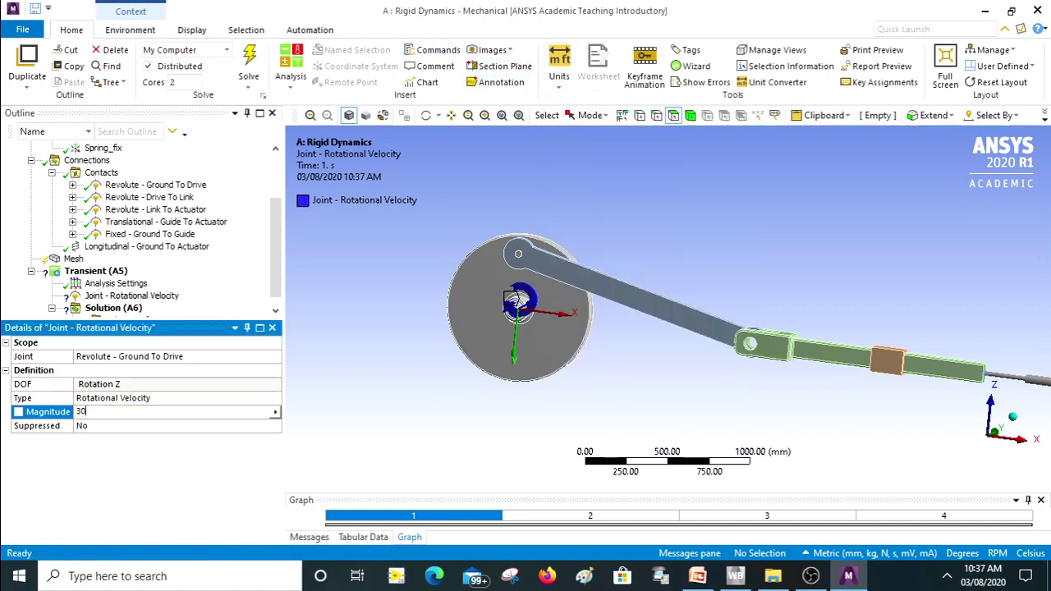
{"action": "type", "text": "30"}
{"action": "key", "text": "Return"}
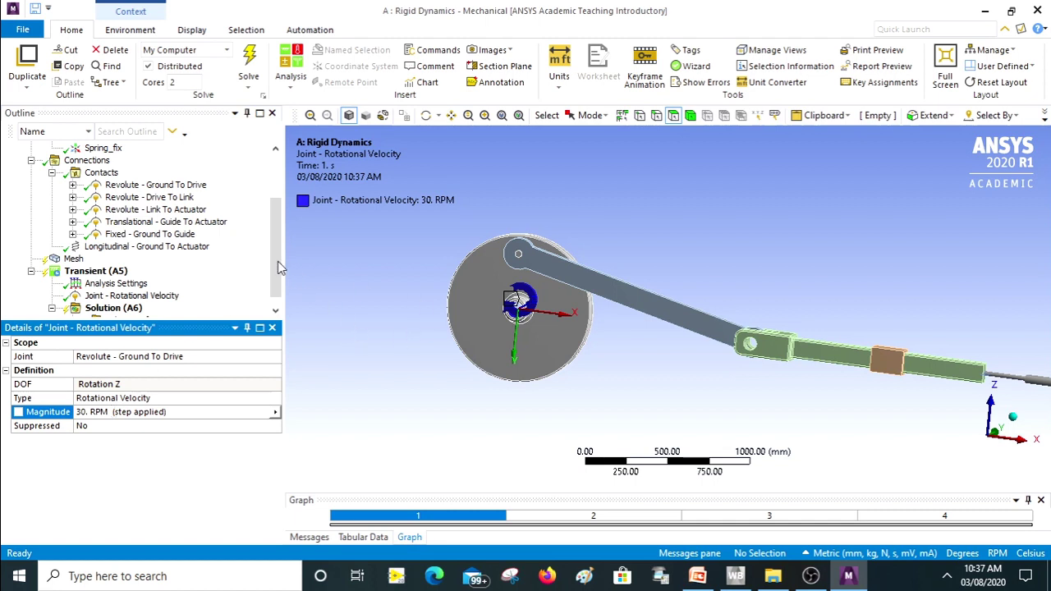
Step: Insert a Total Deformation result under Solution (A6) and solve the analysis
{"action": "left_click_drag", "start_coordinate": [278, 261], "coordinate": [278, 267]}
{"action": "right_click", "coordinate": [125, 297]}
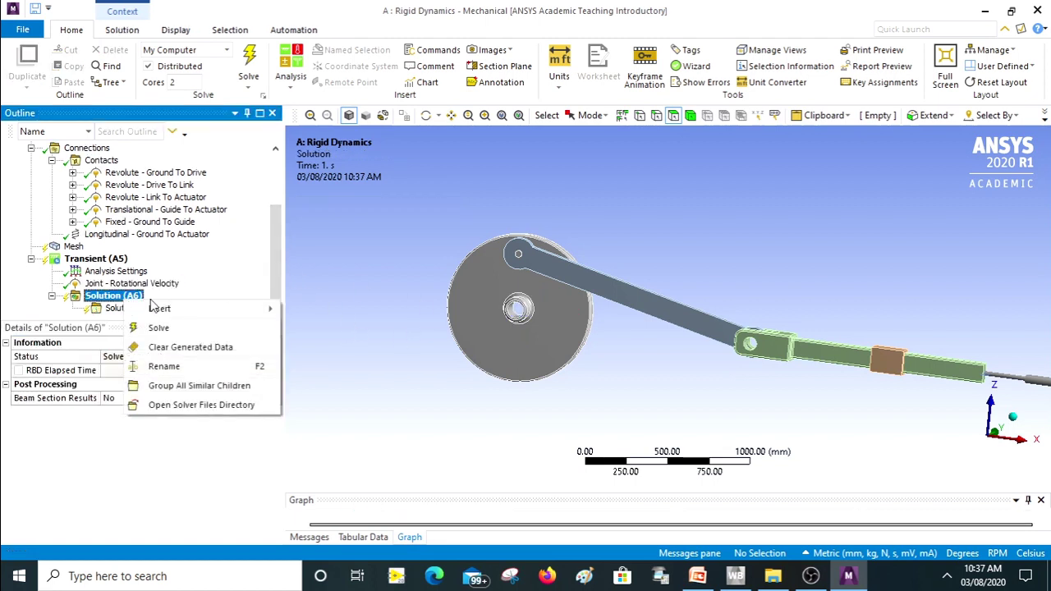
{"action": "mouse_move", "coordinate": [173, 309]}
{"action": "mouse_move", "coordinate": [324, 312]}
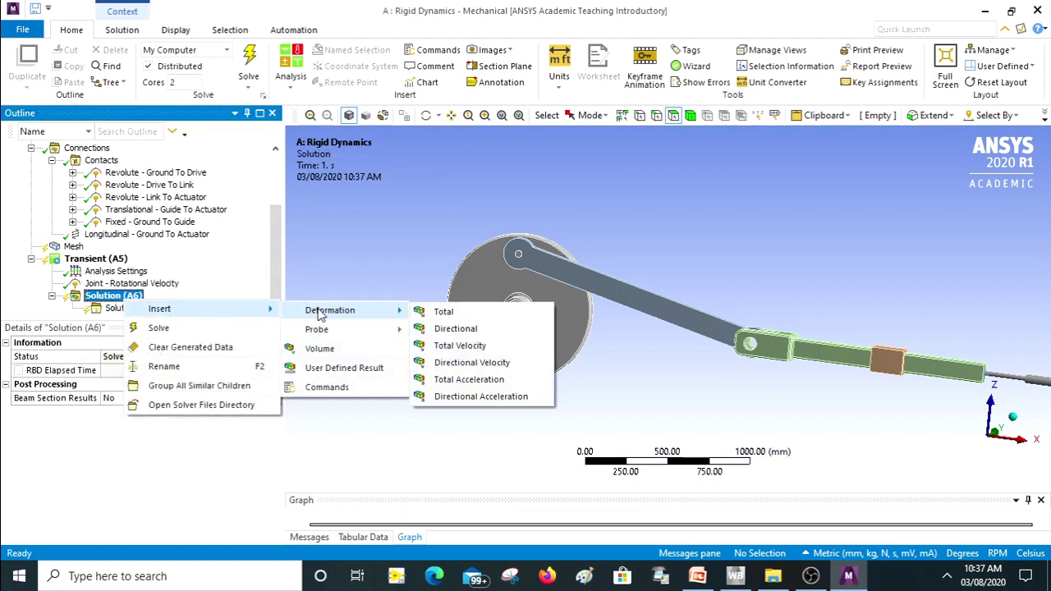
{"action": "left_click", "coordinate": [451, 311]}
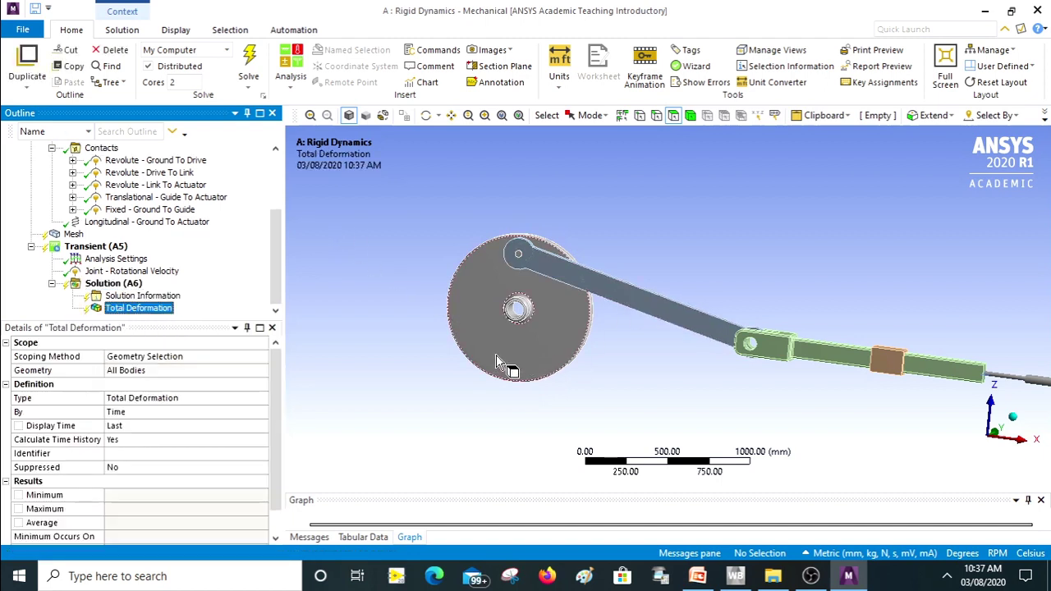
{"action": "middle_click_drag", "start_coordinate": [659, 371], "coordinate": [604, 369]}
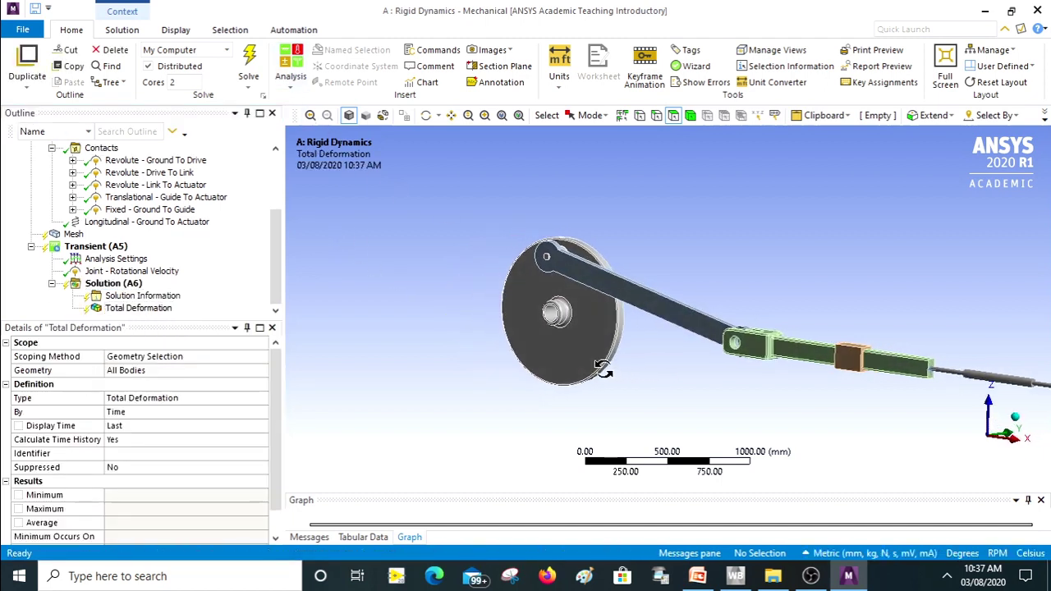
{"action": "scroll", "coordinate": [604, 370], "scroll_direction": "down", "scroll_amount": 3}
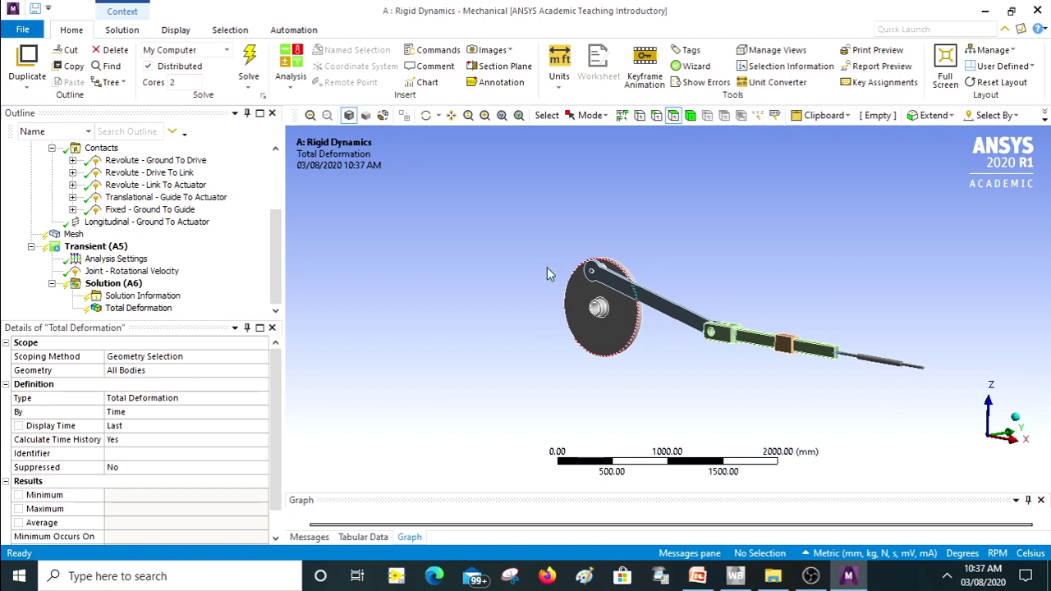
{"action": "left_click", "coordinate": [253, 62]}
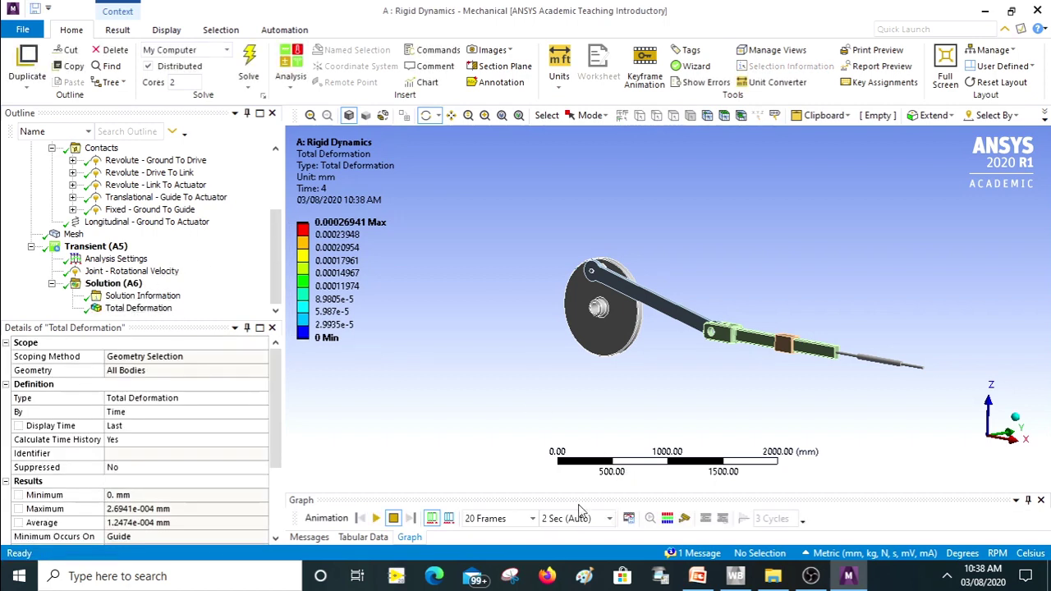
Step: Enlarge the result graph and play the total deformation animation to examine the mechanism's motion
{"action": "left_click_drag", "start_coordinate": [557, 492], "coordinate": [537, 383]}
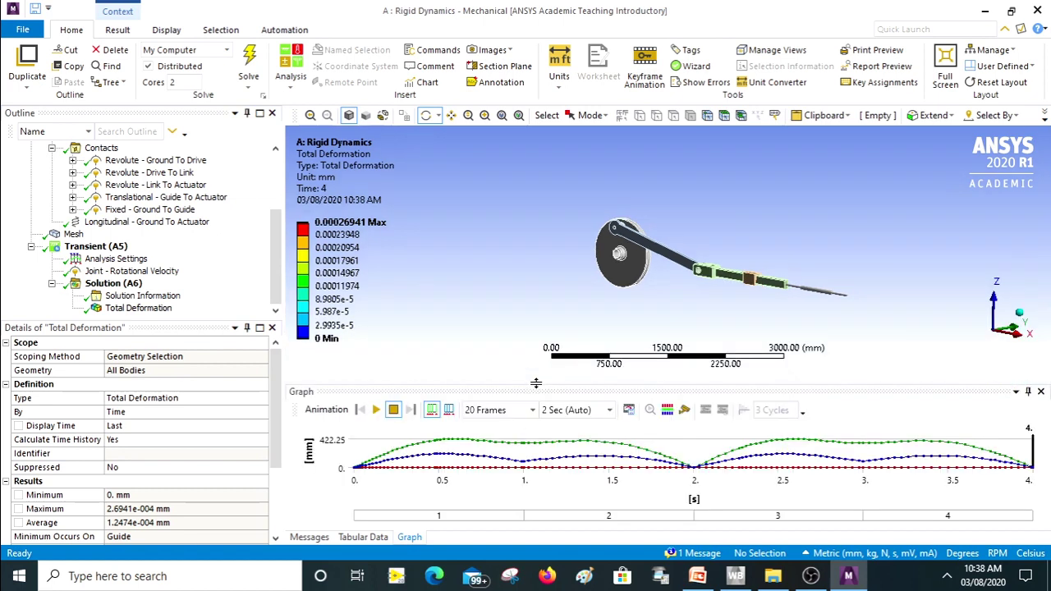
{"action": "scroll", "coordinate": [721, 307], "scroll_direction": "up", "scroll_amount": 3}
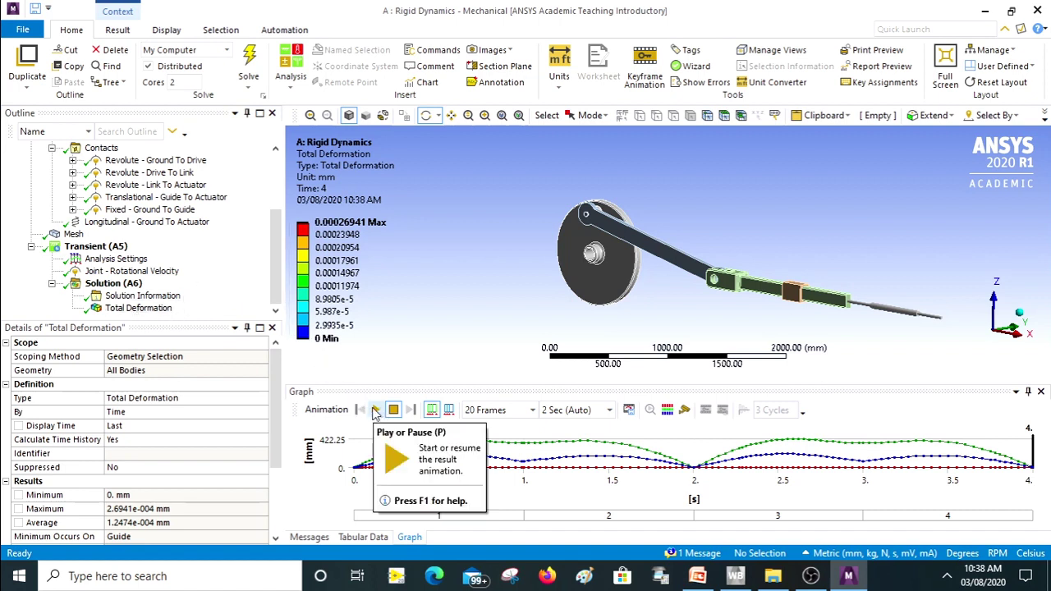
{"action": "left_click", "coordinate": [375, 411]}
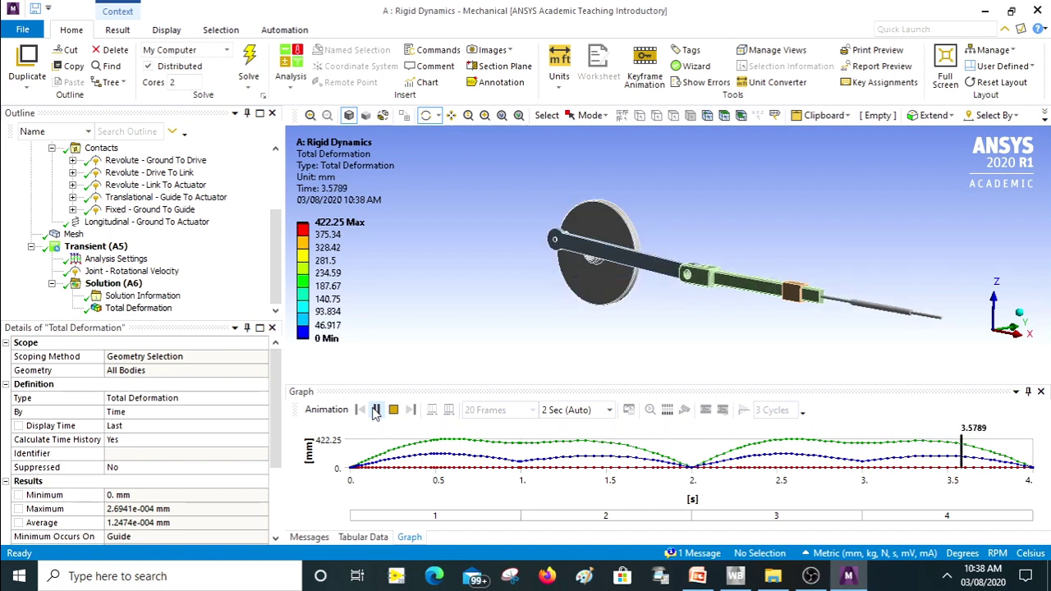
Step: Set the joint's rotational velocity to 30 rpm at 2 s and -30 rpm at 3 s in its table, and solve again
{"action": "left_click", "coordinate": [131, 271]}
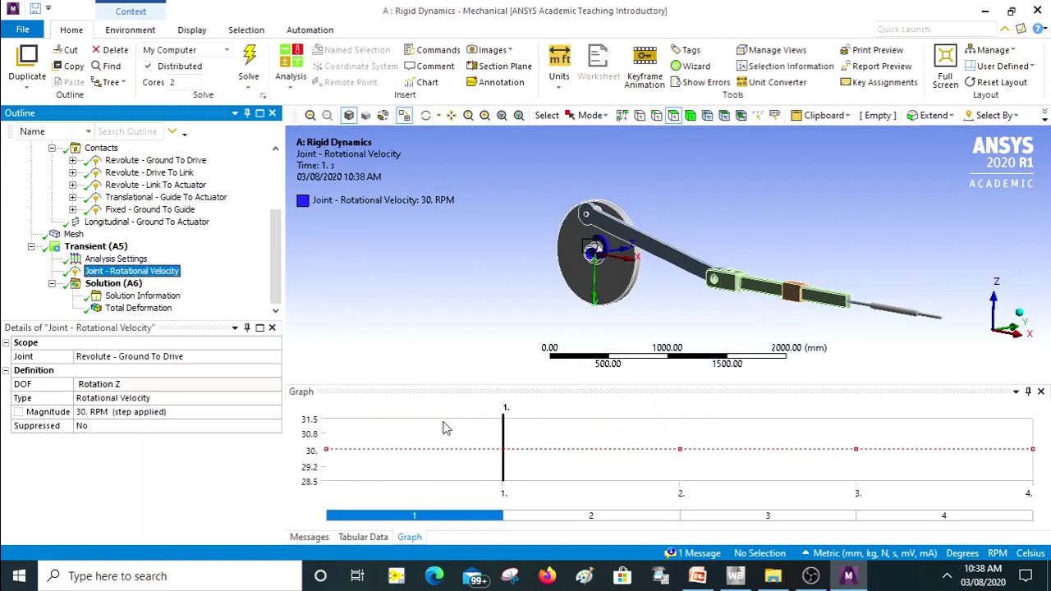
{"action": "left_click", "coordinate": [364, 538]}
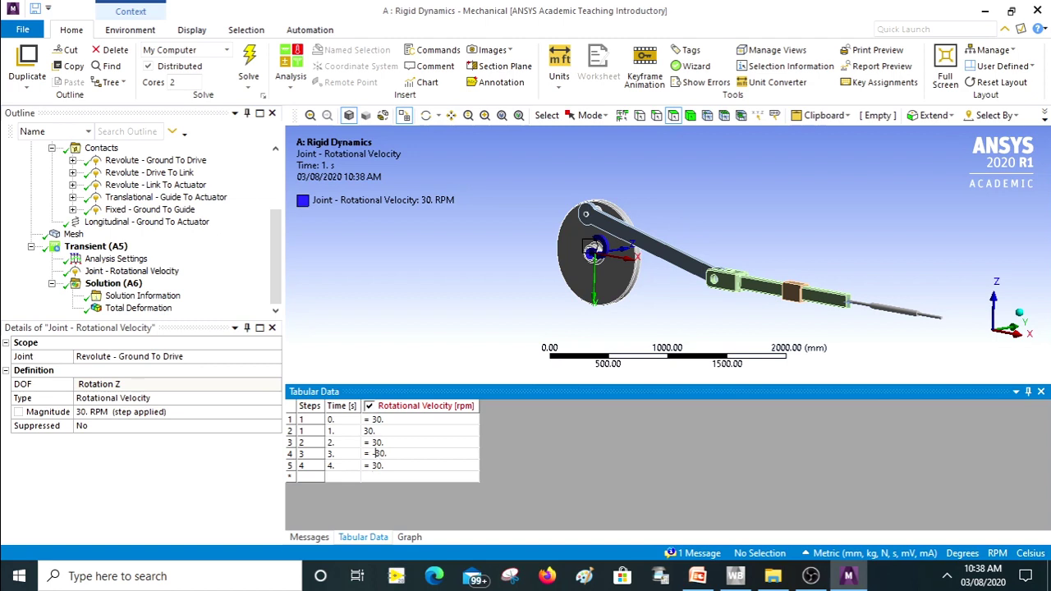
{"action": "key", "text": "Return"}
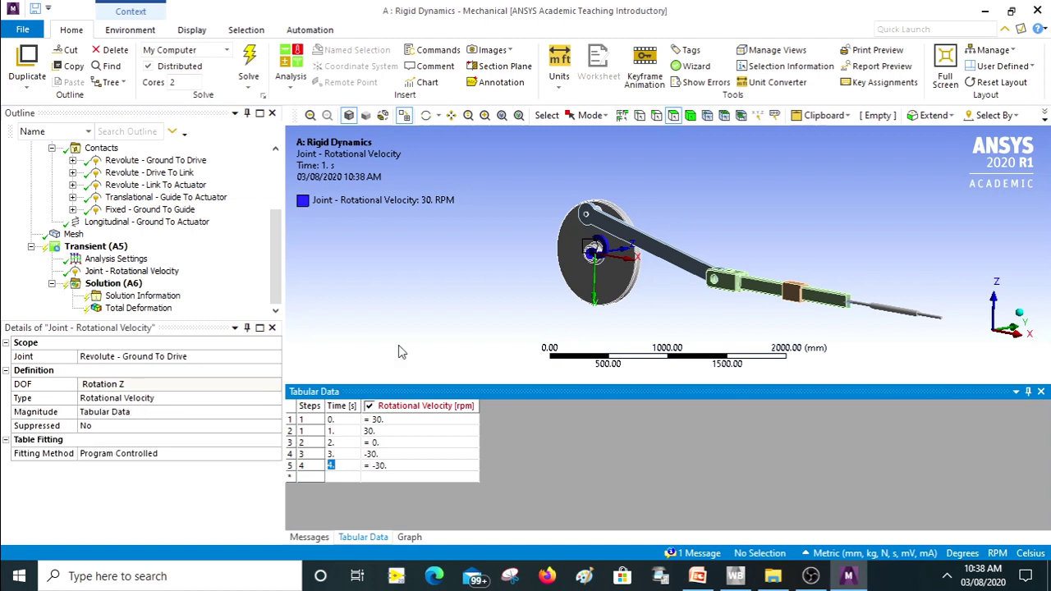
{"action": "left_click", "coordinate": [375, 444]}
{"action": "left_click", "coordinate": [386, 458]}
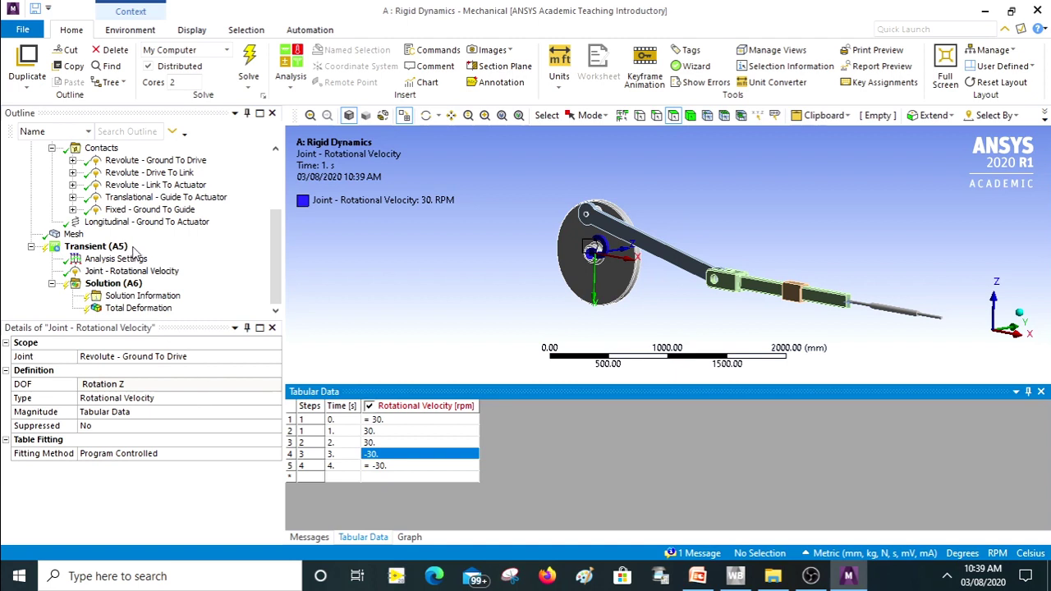
{"action": "left_click", "coordinate": [249, 62]}
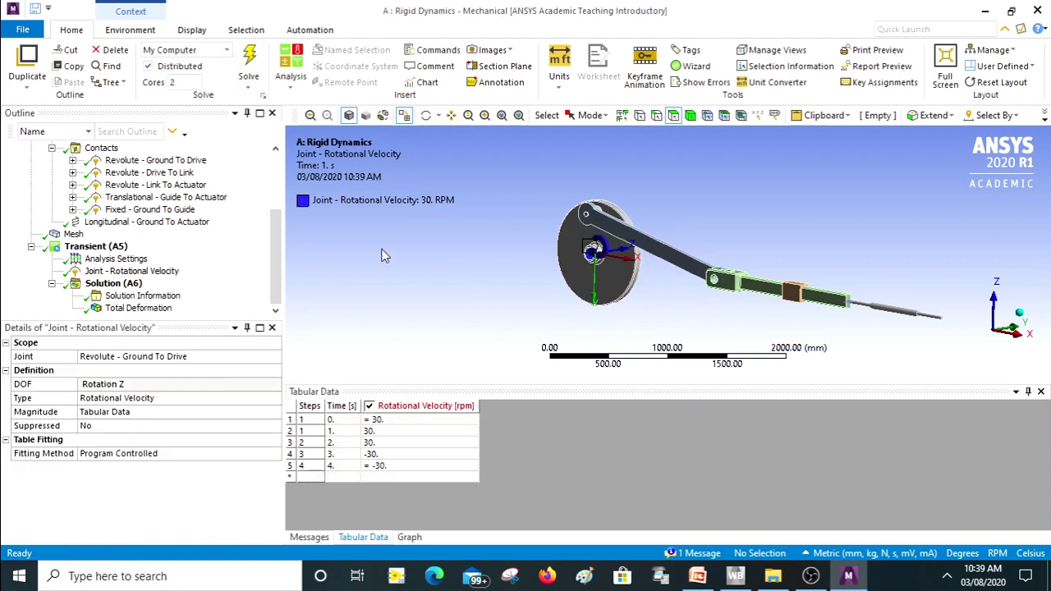
Step: Display the Total Deformation graph for the new solution, play its animation and stop it
{"action": "left_click", "coordinate": [156, 308]}
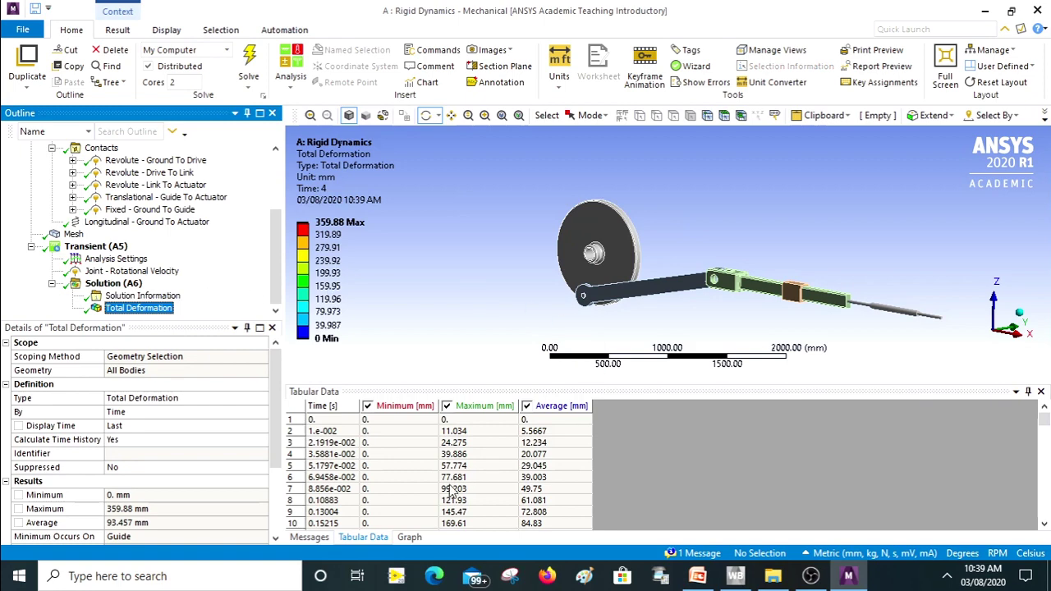
{"action": "left_click", "coordinate": [409, 537]}
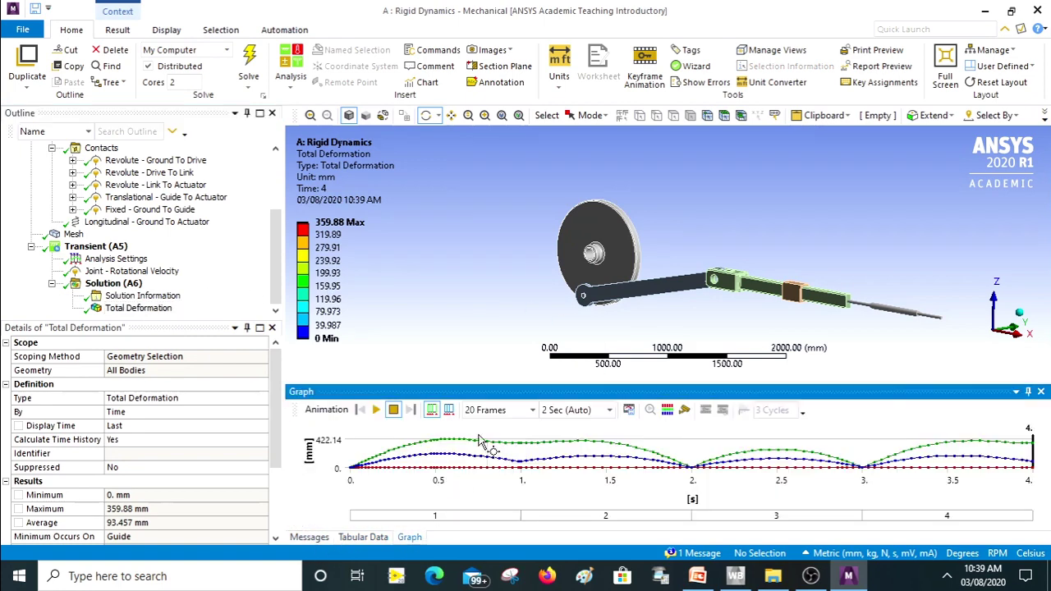
{"action": "left_click", "coordinate": [374, 410]}
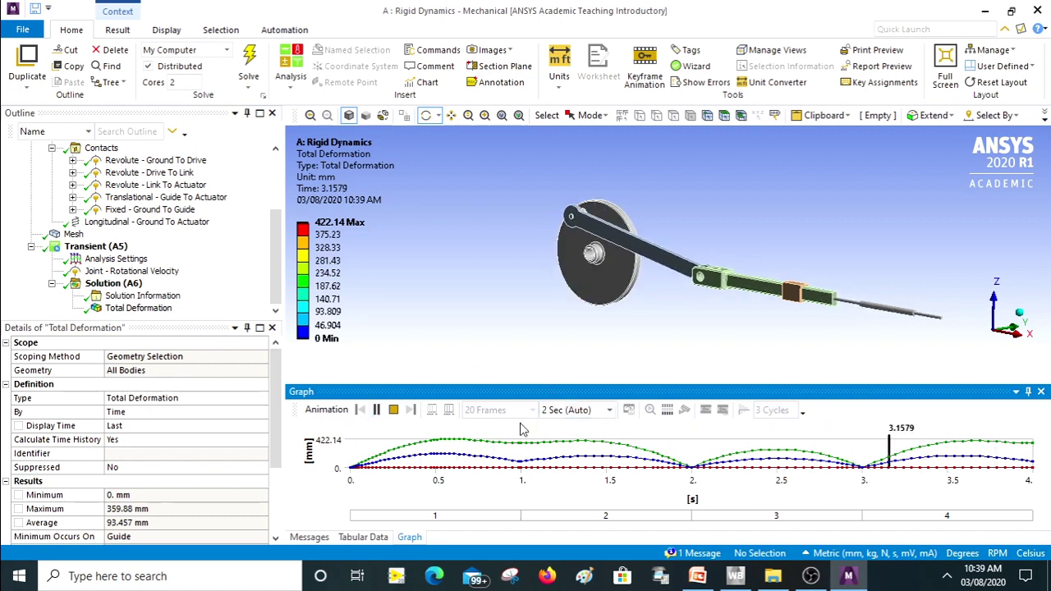
{"action": "left_click", "coordinate": [395, 411]}
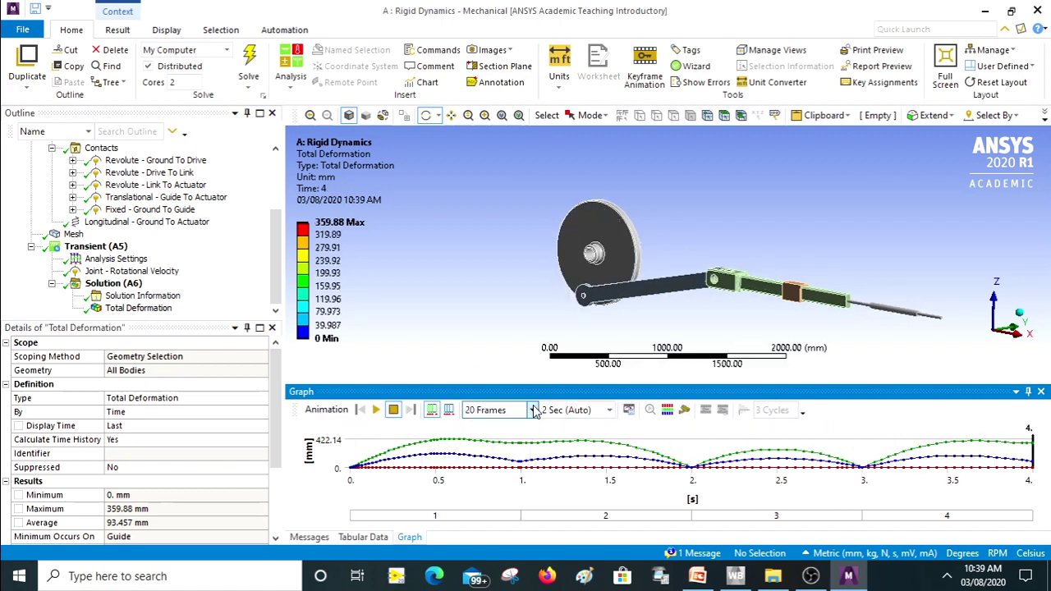
Step: Set the result animation to 100 frames over 4 seconds, play it and stop it
{"action": "left_click", "coordinate": [534, 411]}
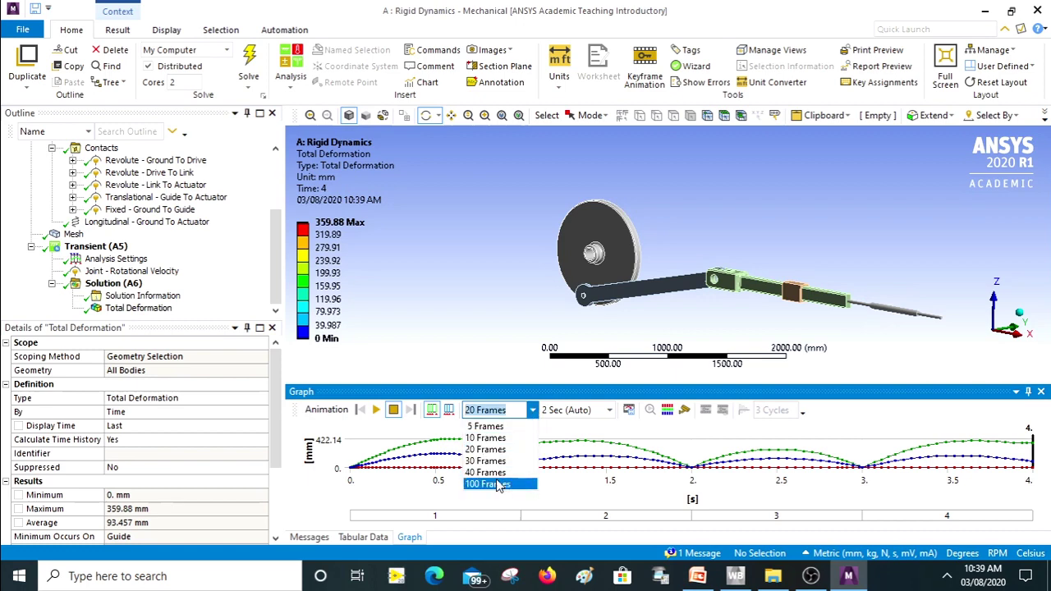
{"action": "left_click", "coordinate": [498, 485]}
{"action": "left_click", "coordinate": [610, 411]}
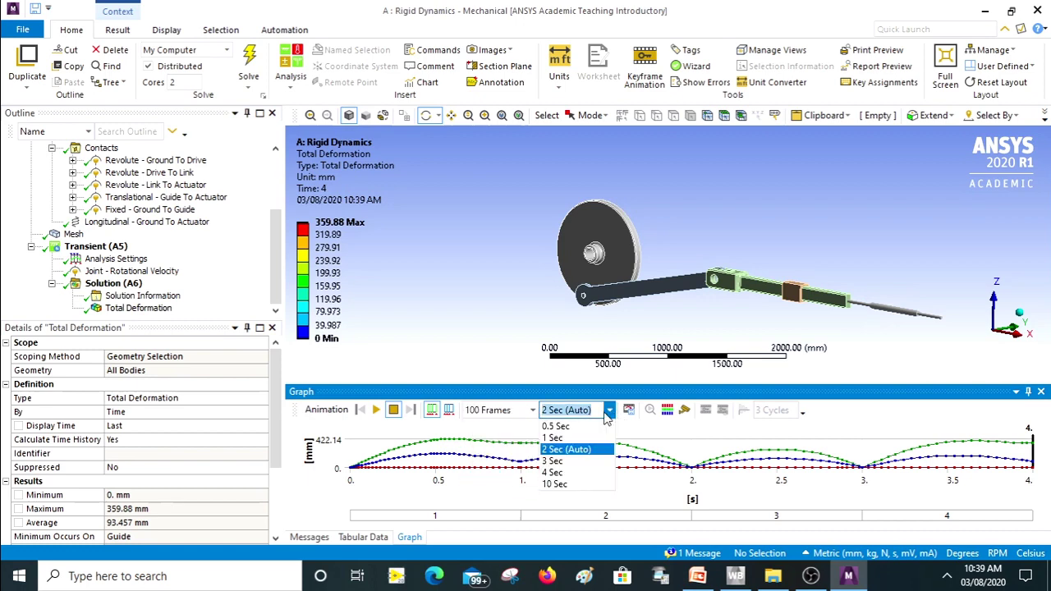
{"action": "left_click", "coordinate": [575, 469]}
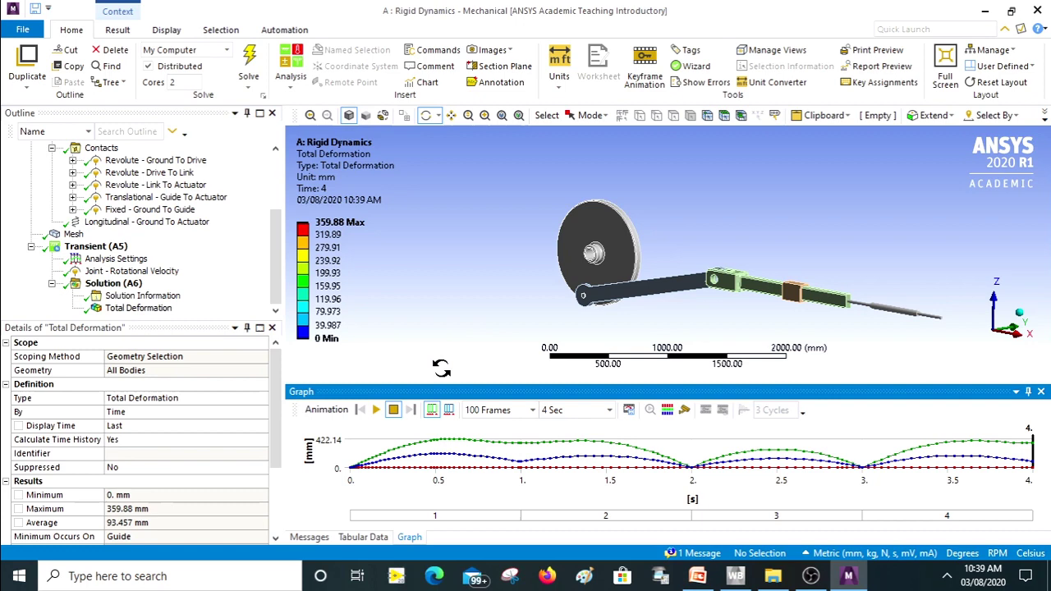
{"action": "left_click", "coordinate": [376, 410]}
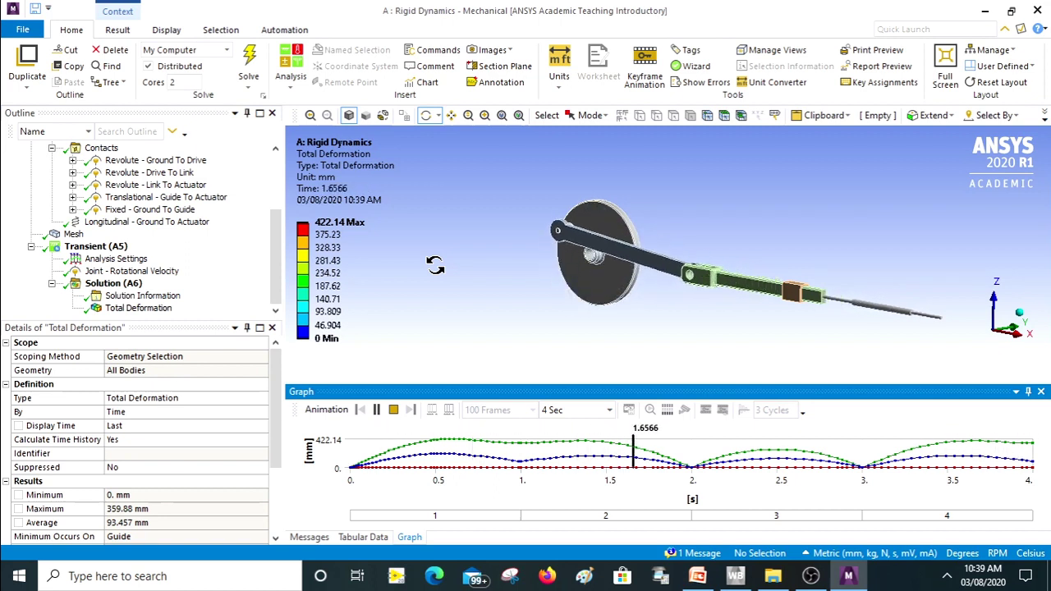
{"action": "left_click", "coordinate": [393, 410]}
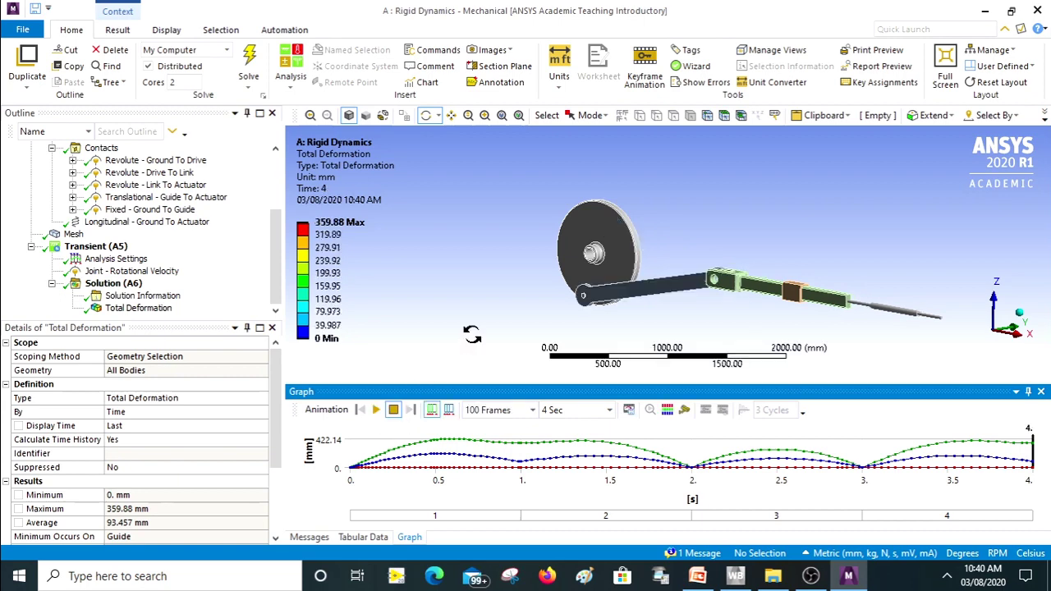
Step: Start exporting the result animation as an MP4 video in the Rigid dynamics folder
{"action": "left_click", "coordinate": [630, 411]}
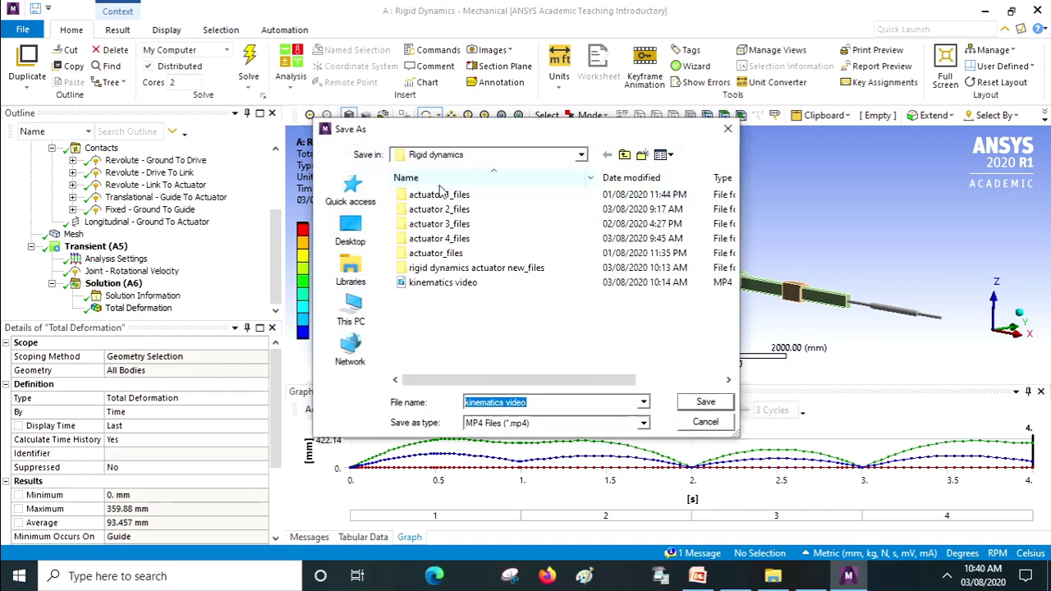
{"action": "left_click", "coordinate": [529, 402]}
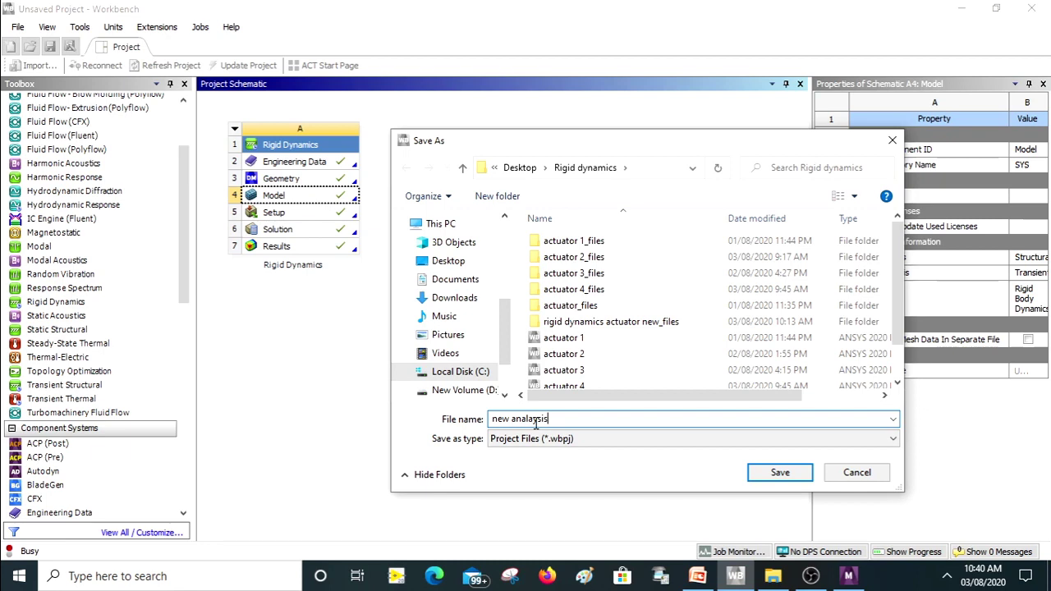
Step: Switch to Workbench and save the project as "new analaysis" in the Rigid dynamics folder
{"action": "key", "text": "Return"}
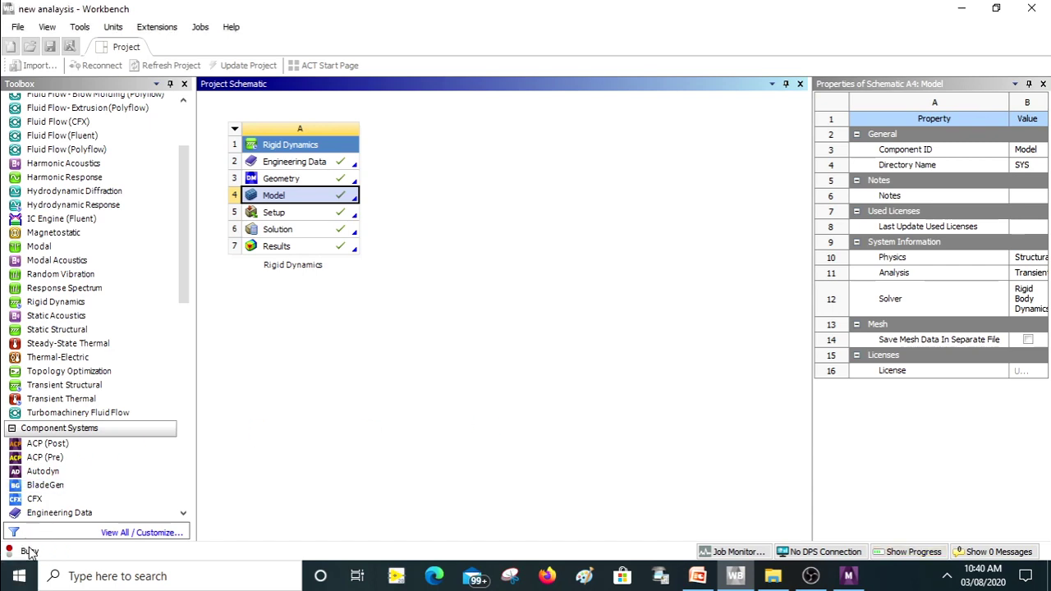
{"action": "left_click", "coordinate": [407, 332]}
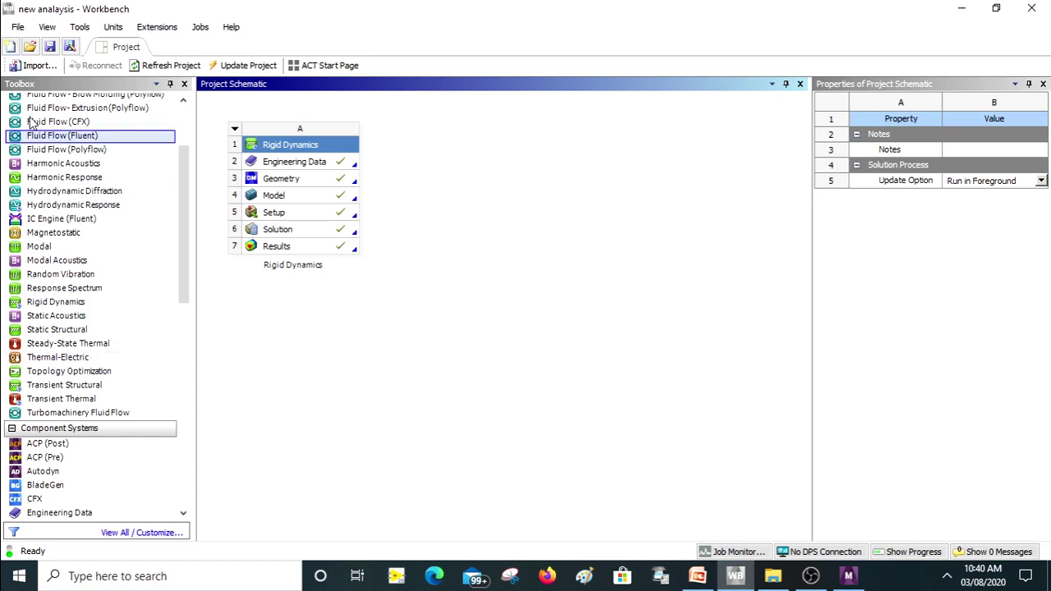
Step: Exit Workbench and switch to the Rigid dynamics folder in File Explorer
{"action": "left_click", "coordinate": [17, 26]}
{"action": "left_click", "coordinate": [82, 410]}
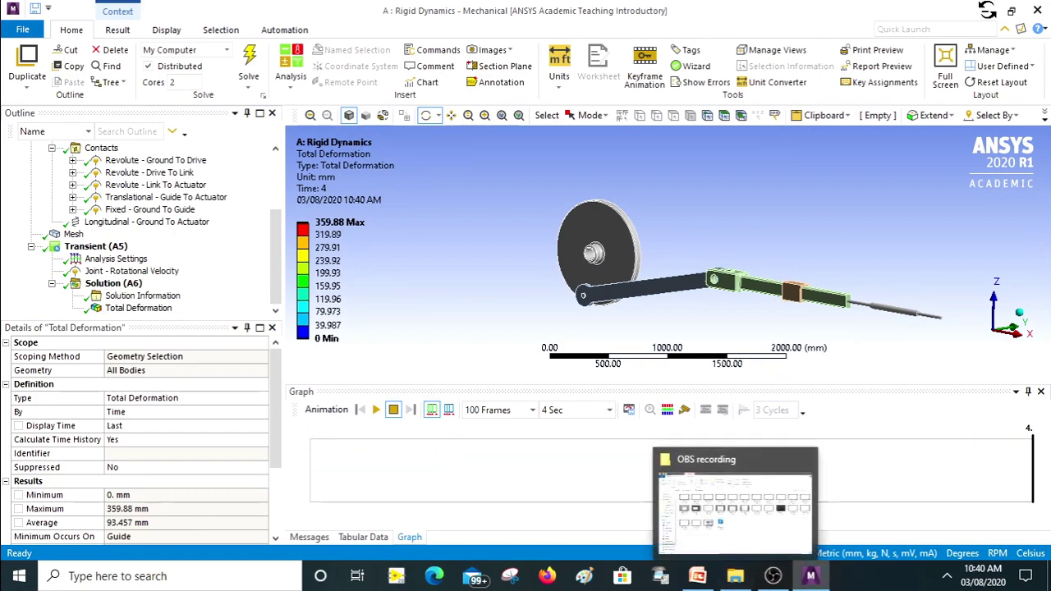
{"action": "left_click", "coordinate": [739, 579]}
{"action": "left_click", "coordinate": [970, 9]}
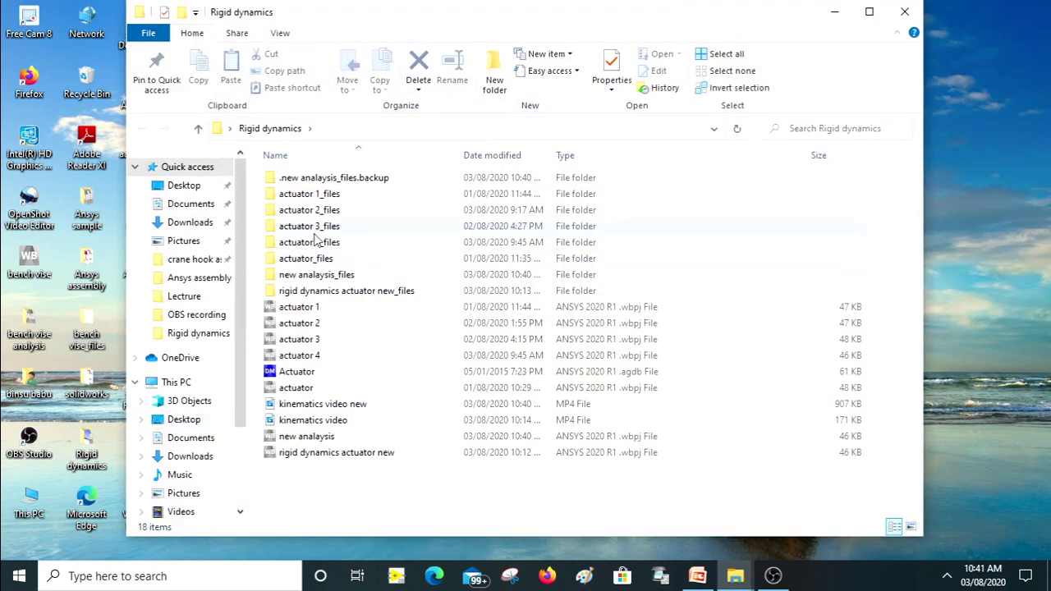
Step: Play the exported "kinematics video new" MP4 from the Rigid dynamics folder in Windows Media Player, and close the player
{"action": "left_click", "coordinate": [327, 404]}
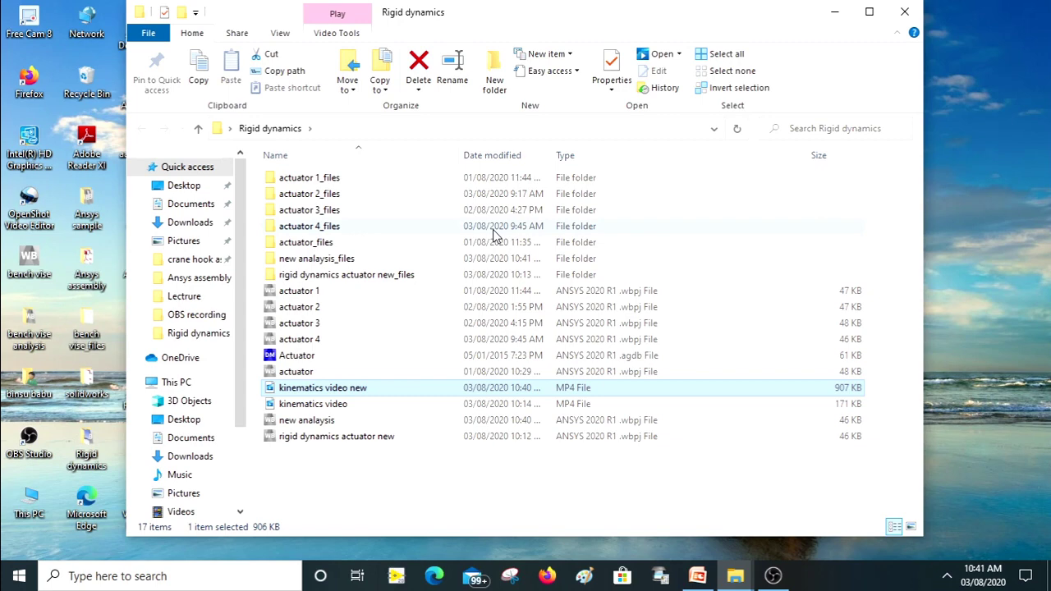
{"action": "right_click", "coordinate": [342, 391]}
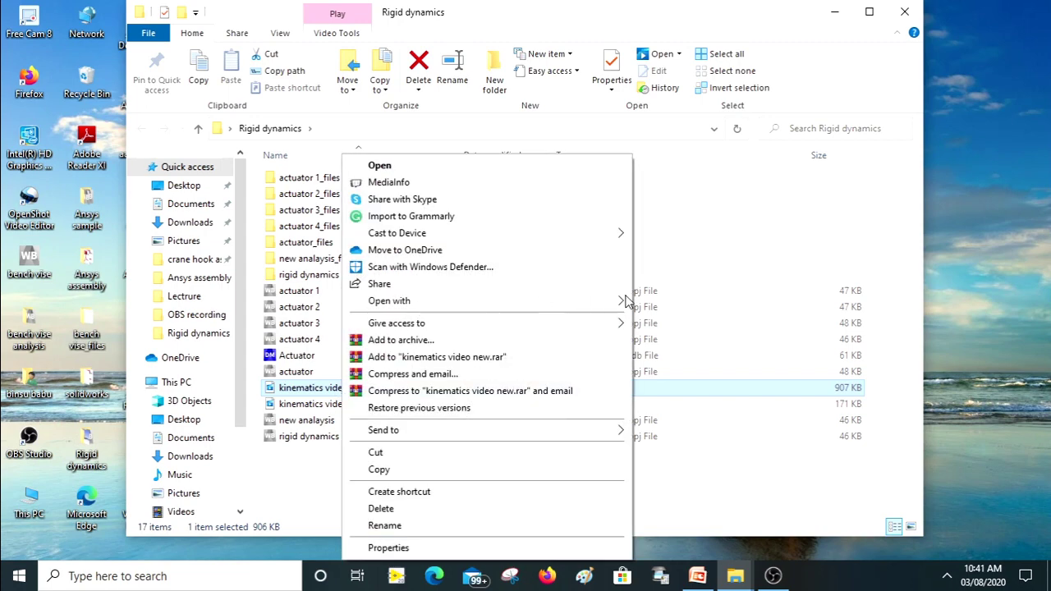
{"action": "mouse_move", "coordinate": [622, 301]}
{"action": "left_click", "coordinate": [683, 405]}
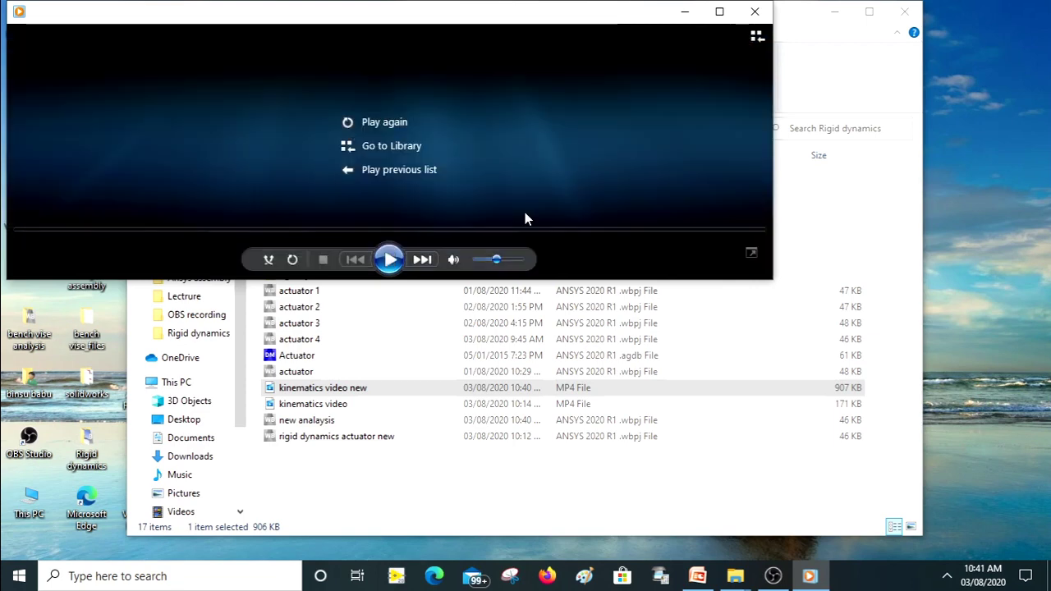
{"action": "left_click", "coordinate": [755, 12]}
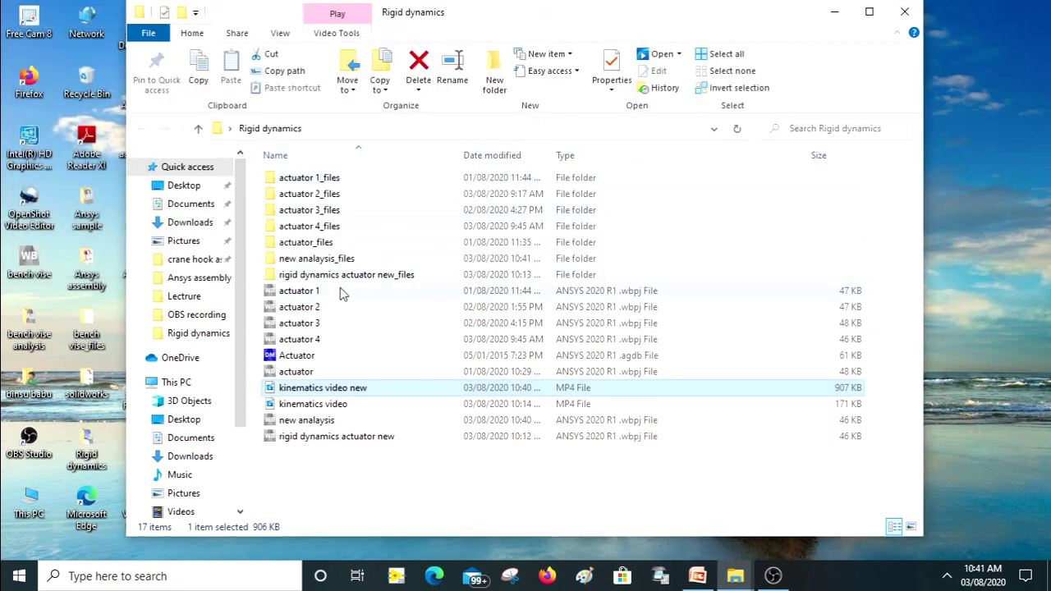
Step: Reopen the saved "new analaysis" project's Model in Mechanical and play the Total Deformation animation
{"action": "double_click", "coordinate": [308, 421]}
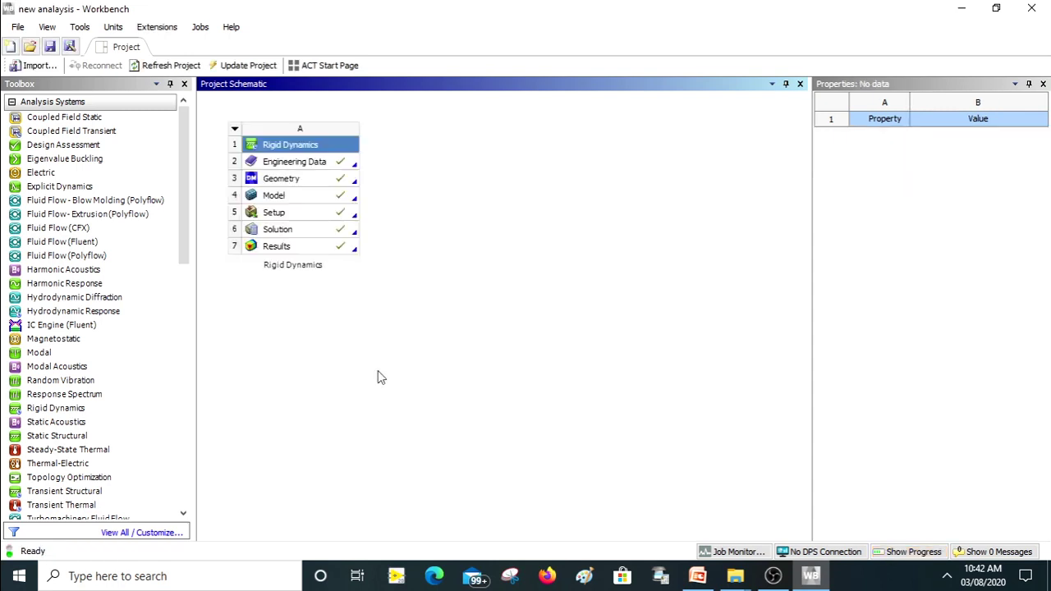
{"action": "double_click", "coordinate": [274, 197]}
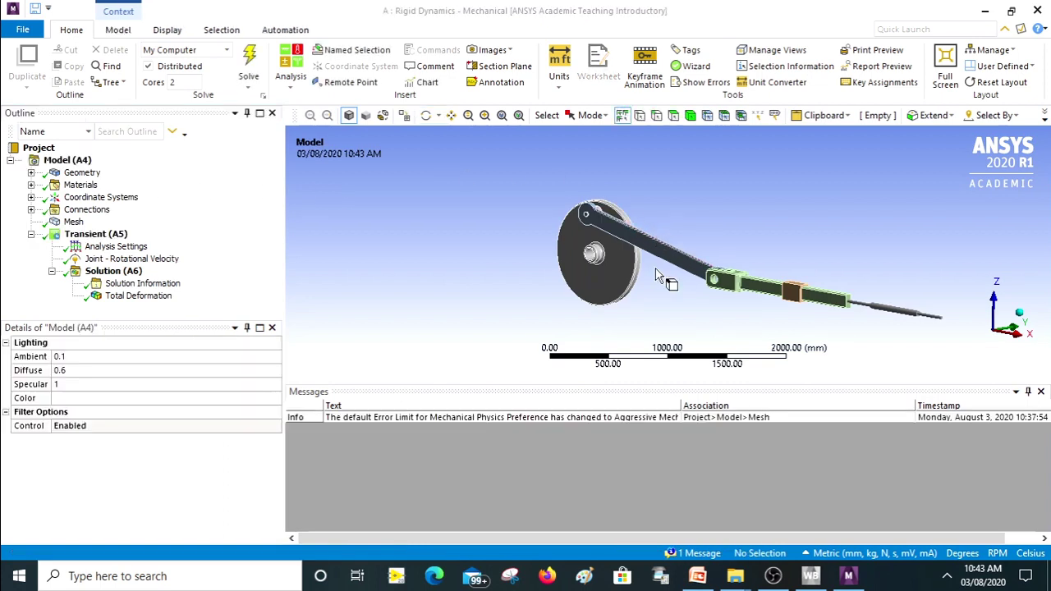
{"action": "left_click", "coordinate": [140, 296]}
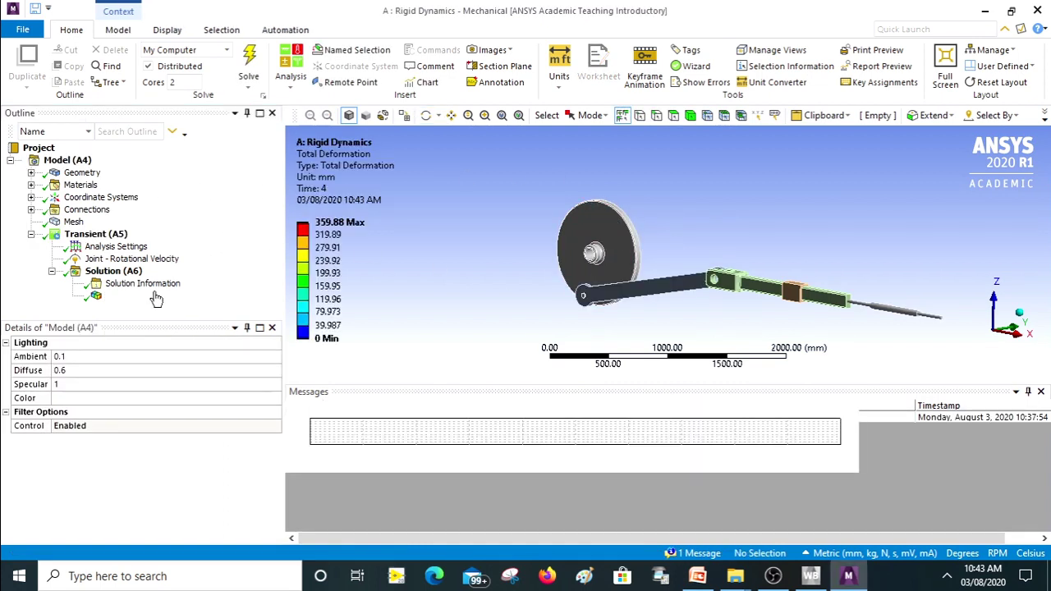
{"action": "left_click", "coordinate": [378, 409]}
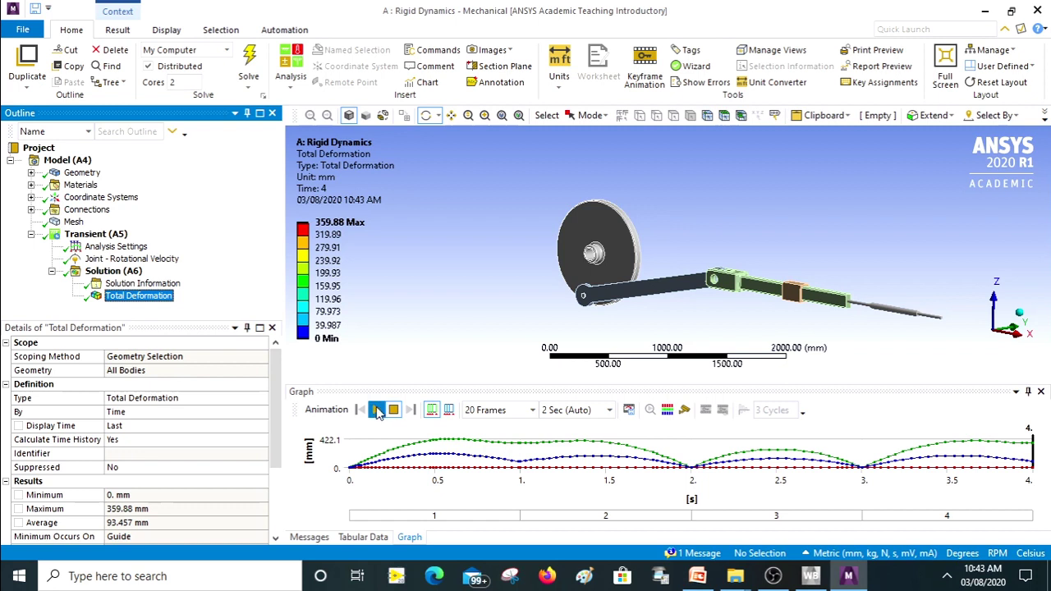